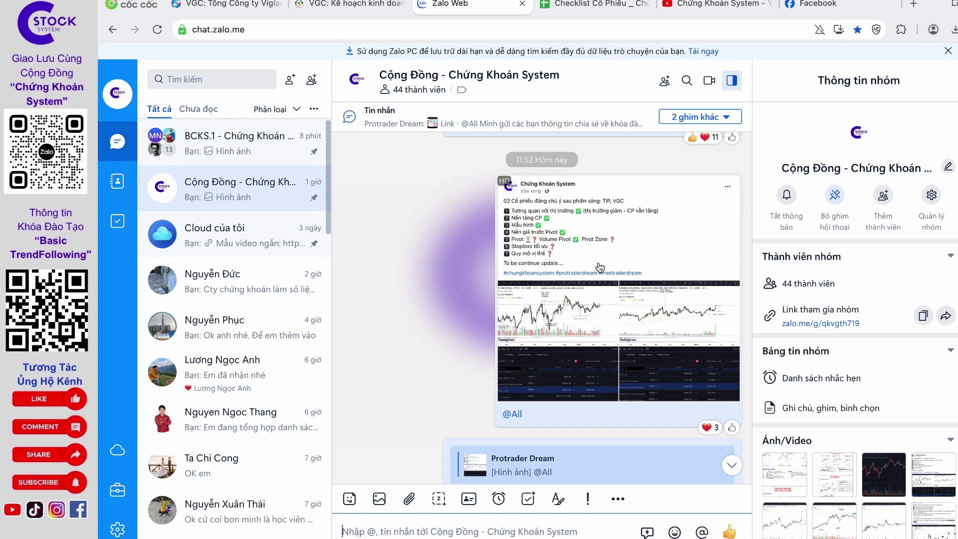
Review the TIP and VGC post in the Zalo group, and open its VGC chart photo on the Chứng Khoán System Facebook page
scroll(601, 283, "up", 3)
scroll(600, 282, "down", 2)
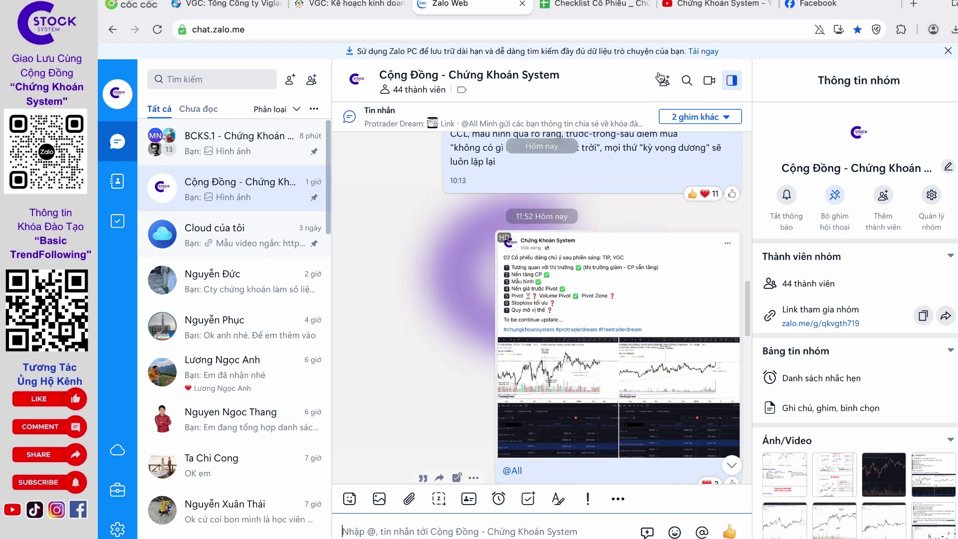
left_click(818, 4)
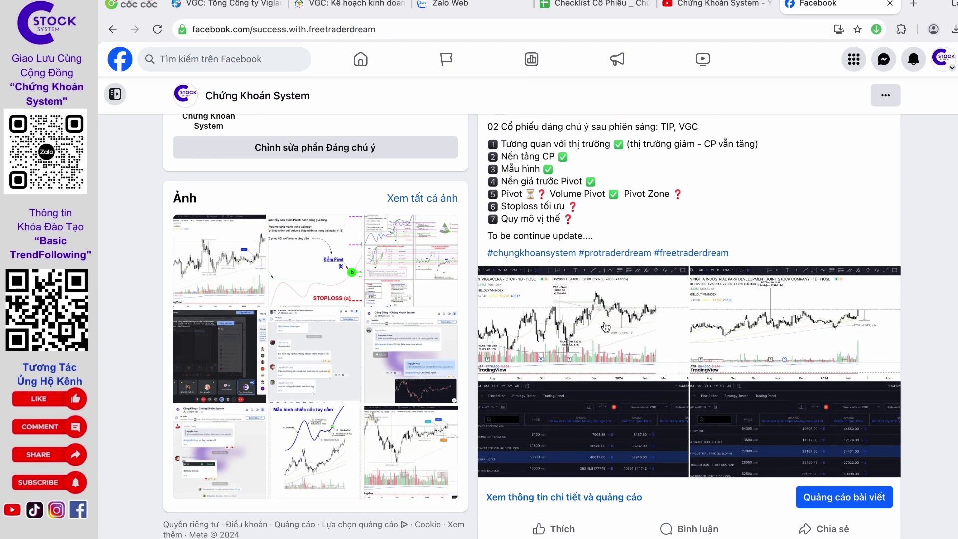
left_click(605, 328)
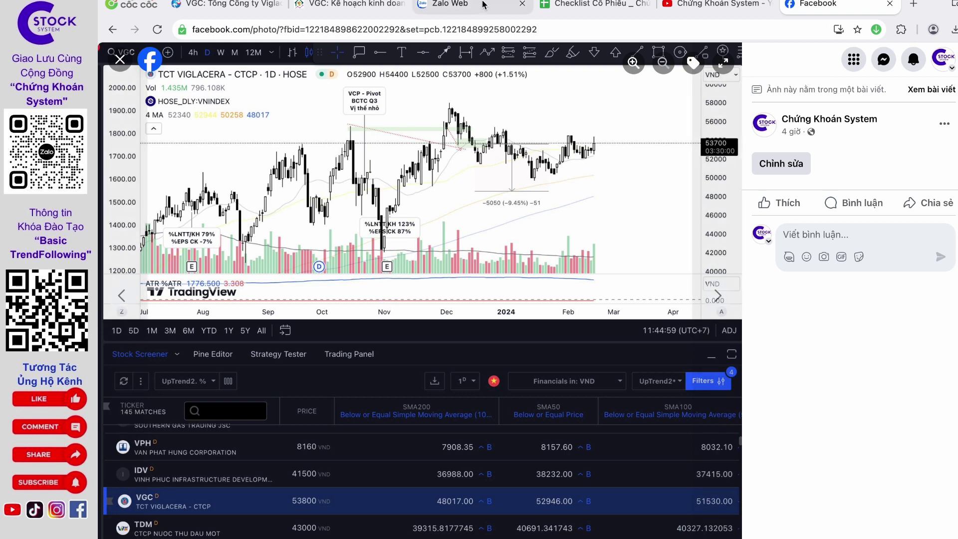
Return to the Zalo group chat and reread the TIP and VGC post with the follow-up message below it
left_click(449, 4)
scroll(546, 228, "down", 3)
scroll(545, 228, "down", 3)
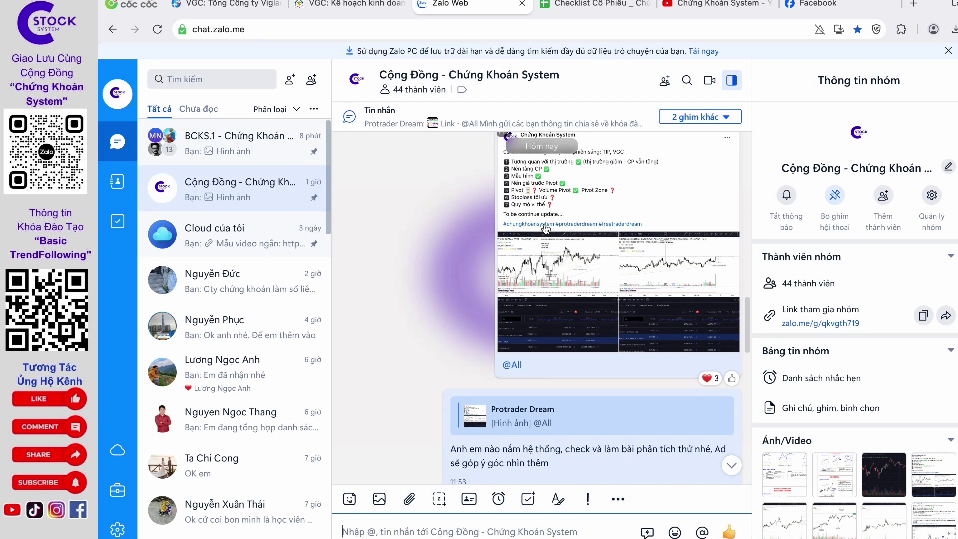
scroll(544, 386, "up", 1)
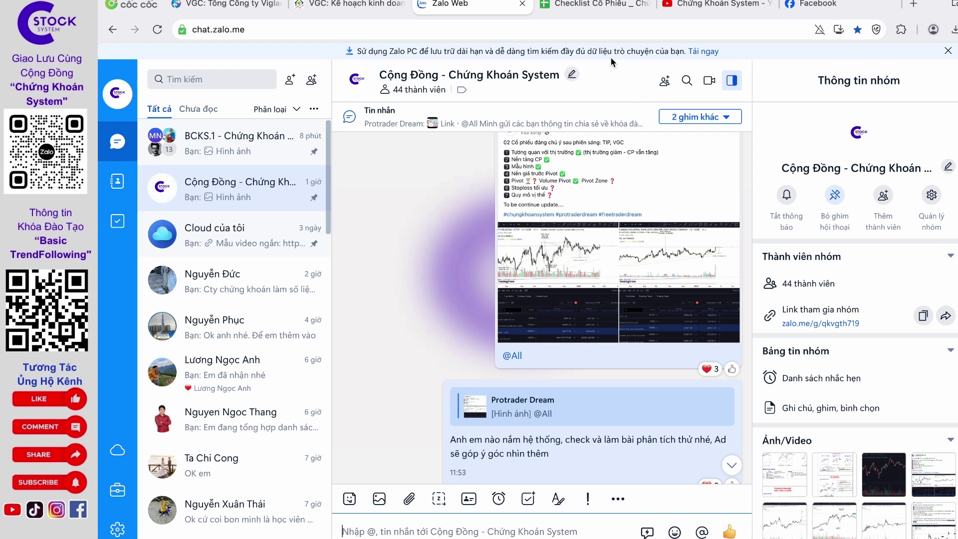
Switch to the stock checklist spreadsheet and examine VGC's time interval, MKC, MKC check and trend cells
left_click(612, 11)
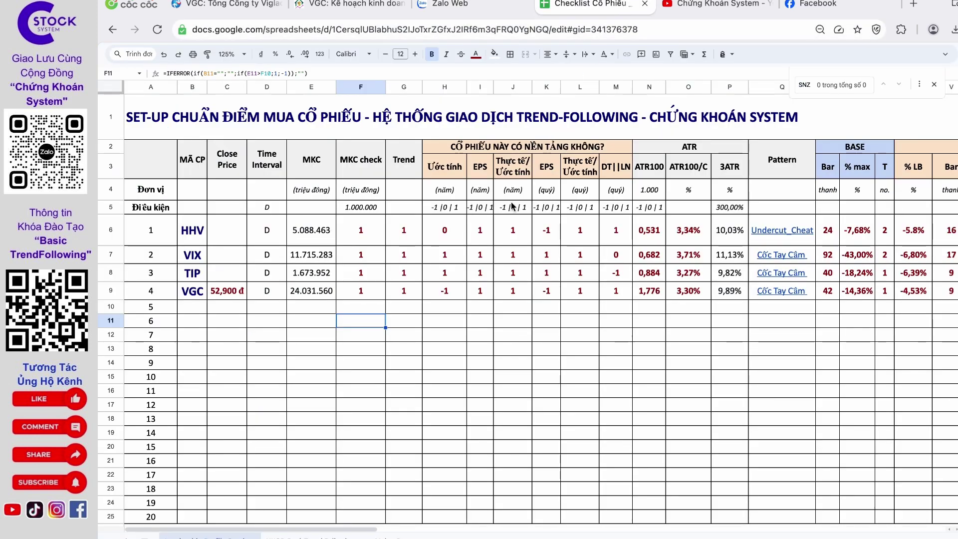
left_click(478, 336)
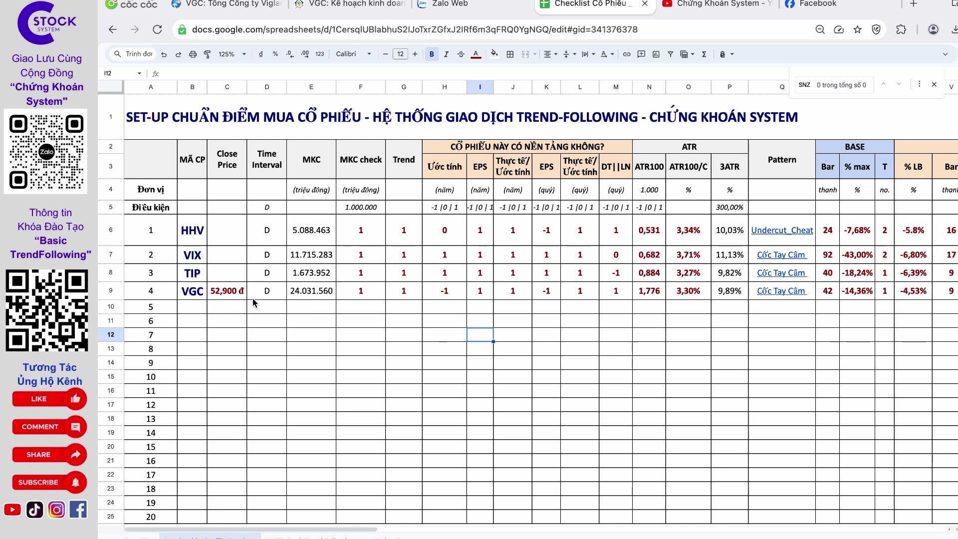
left_click(272, 295)
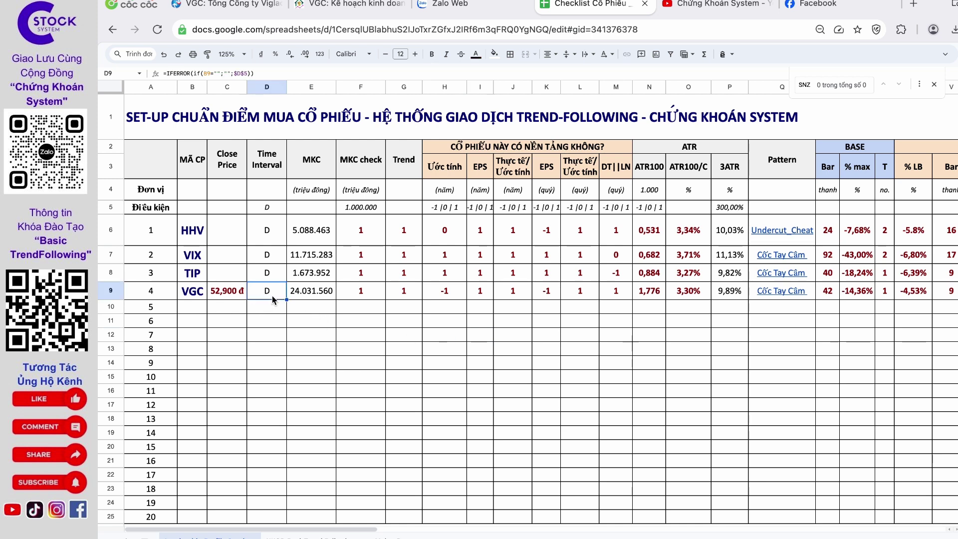
left_click(306, 295)
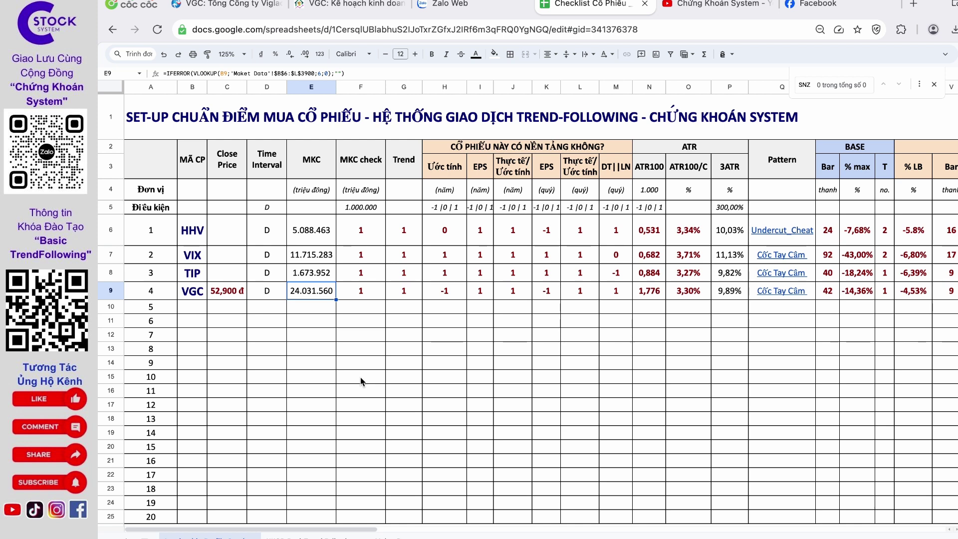
left_click(376, 293)
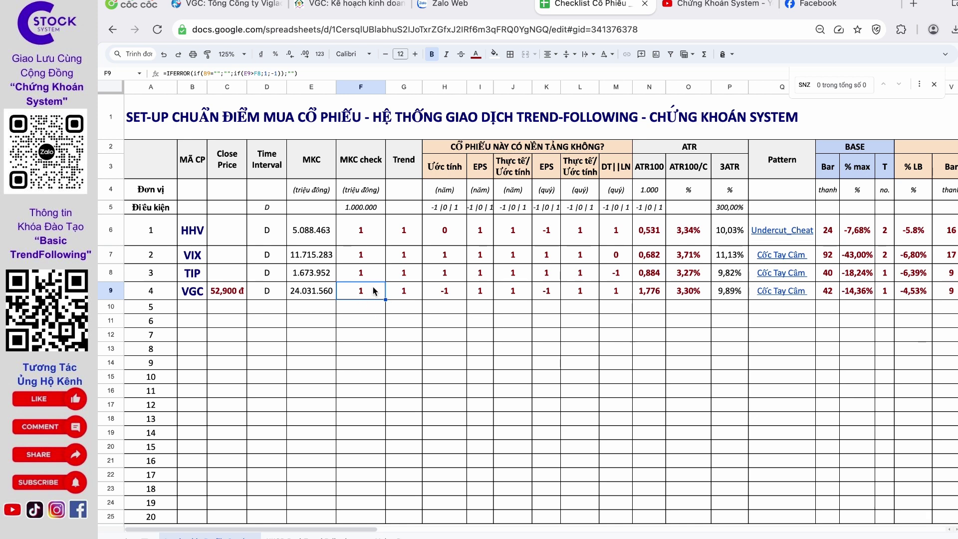
left_click_drag(317, 294, 352, 294)
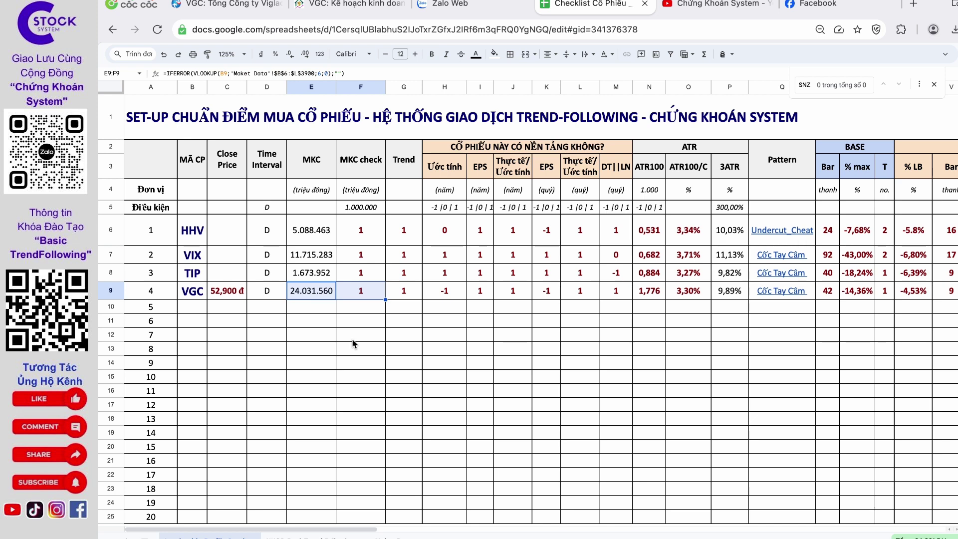
left_click(366, 296)
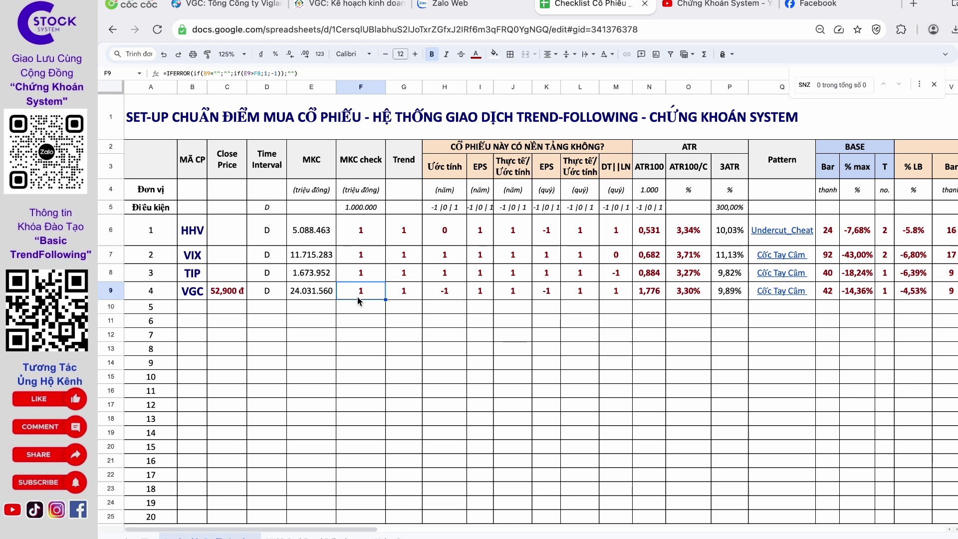
left_click(393, 285)
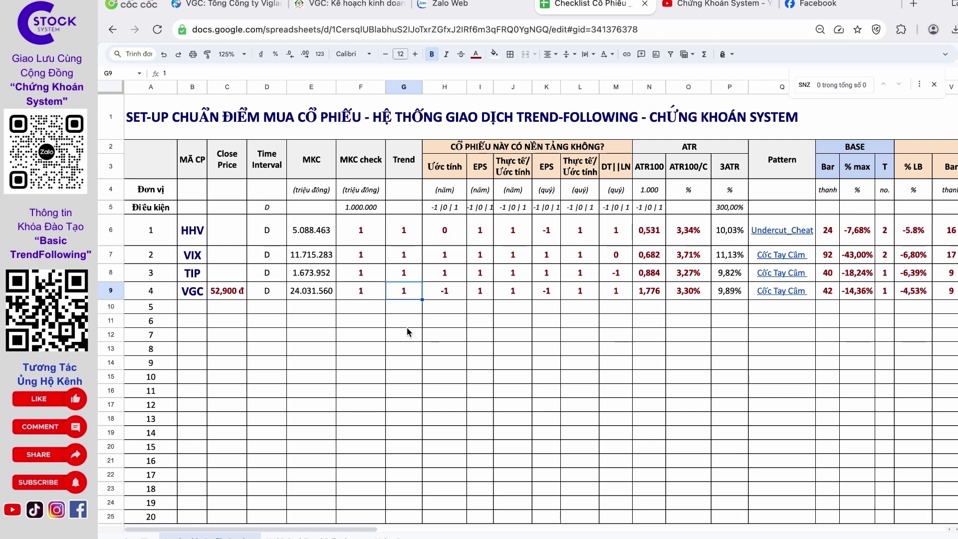
Switch to TradingView and remove the ATR %ATR indicator pane from the VGC daily chart
key("super+Tab")
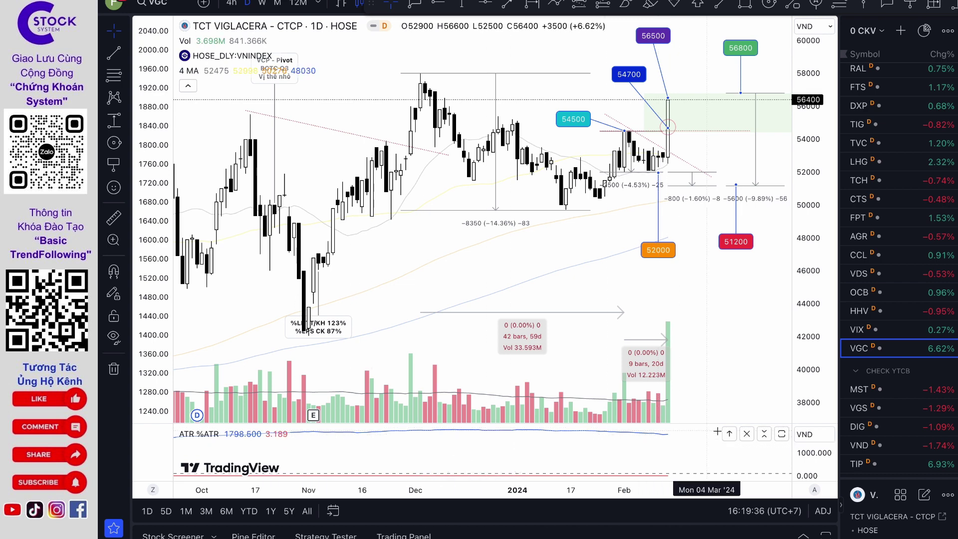
left_click(747, 434)
left_click(803, 536)
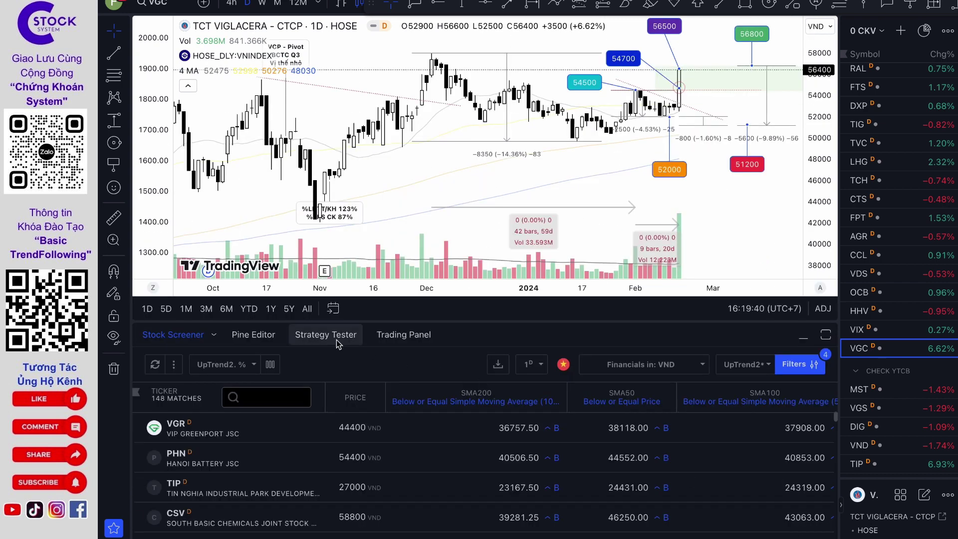
left_click(254, 334)
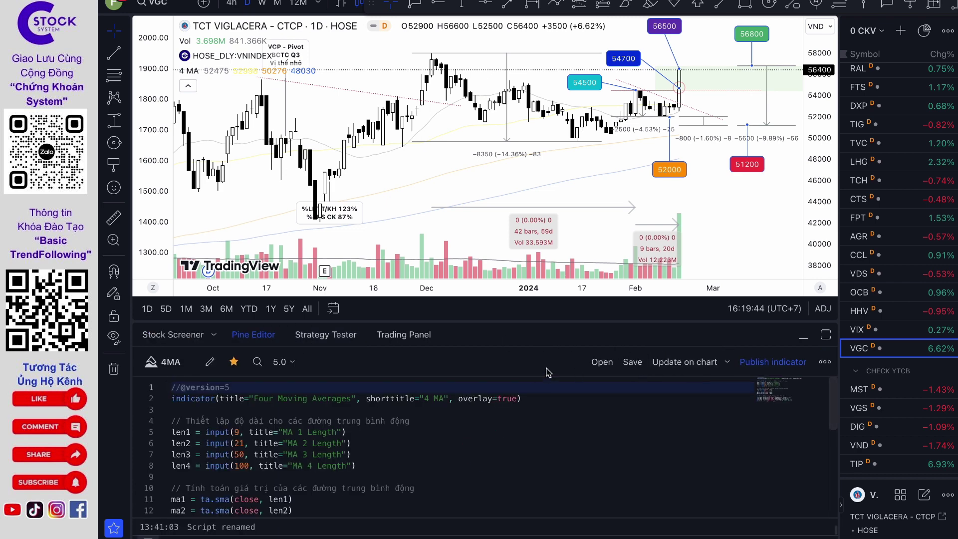
left_click(726, 362)
left_click(601, 362)
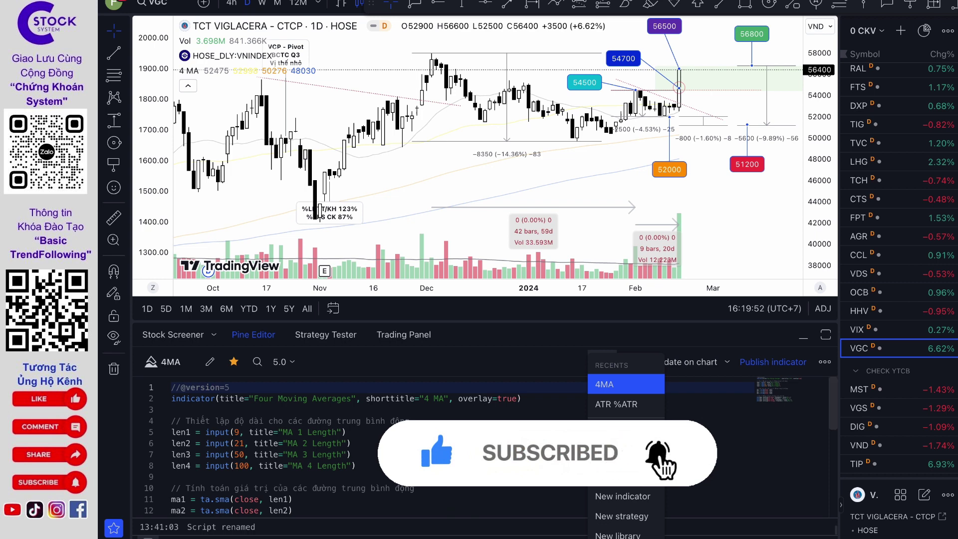
left_click(557, 478)
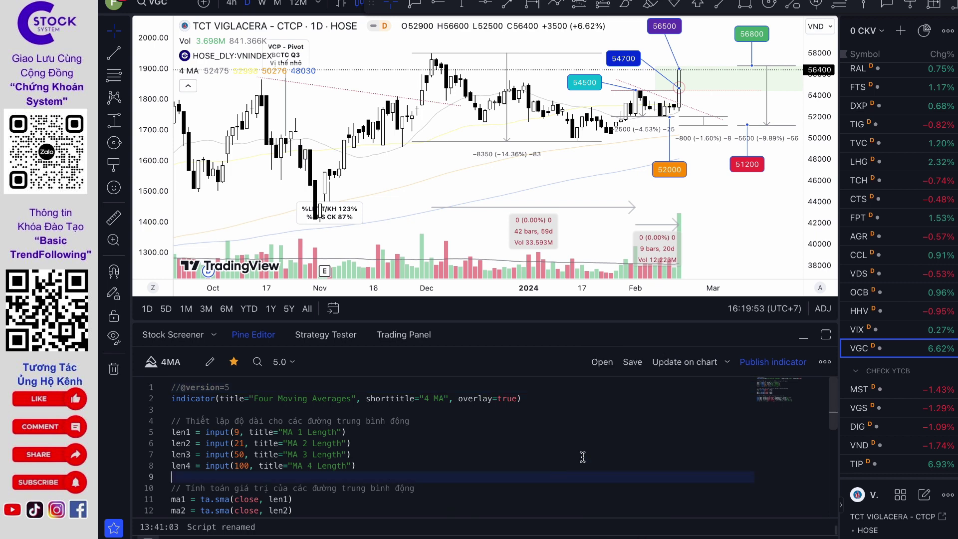
left_click(803, 336)
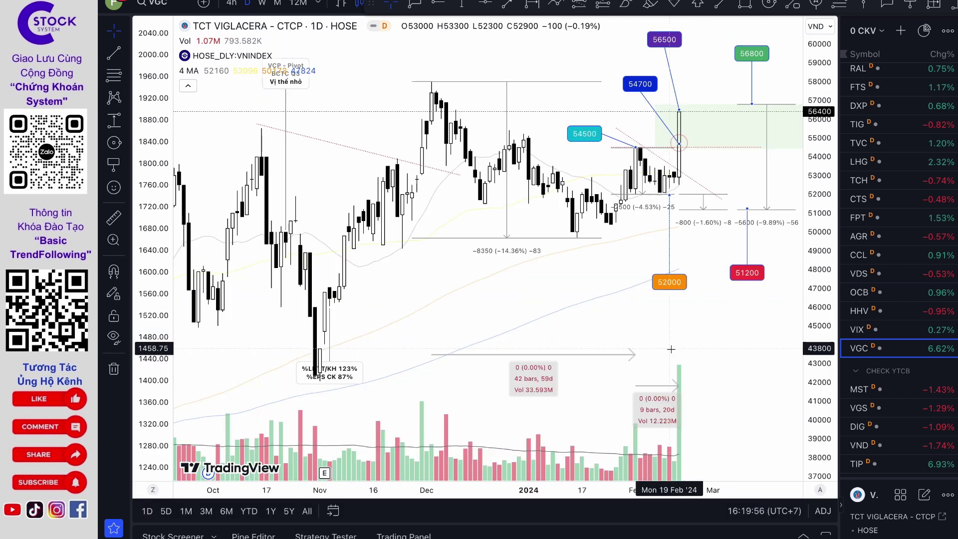
Examine VGC's daily price trend and moving averages across the months leading up to the latest candle
scroll(594, 209, "up", 3)
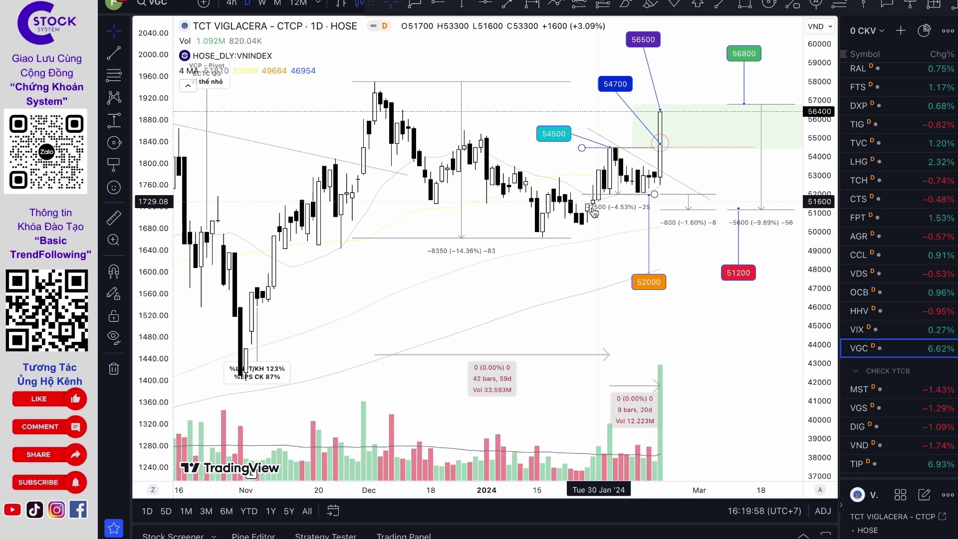
left_click_drag(714, 332, 695, 295)
scroll(716, 323, "down", 5)
scroll(693, 292, "up", 3)
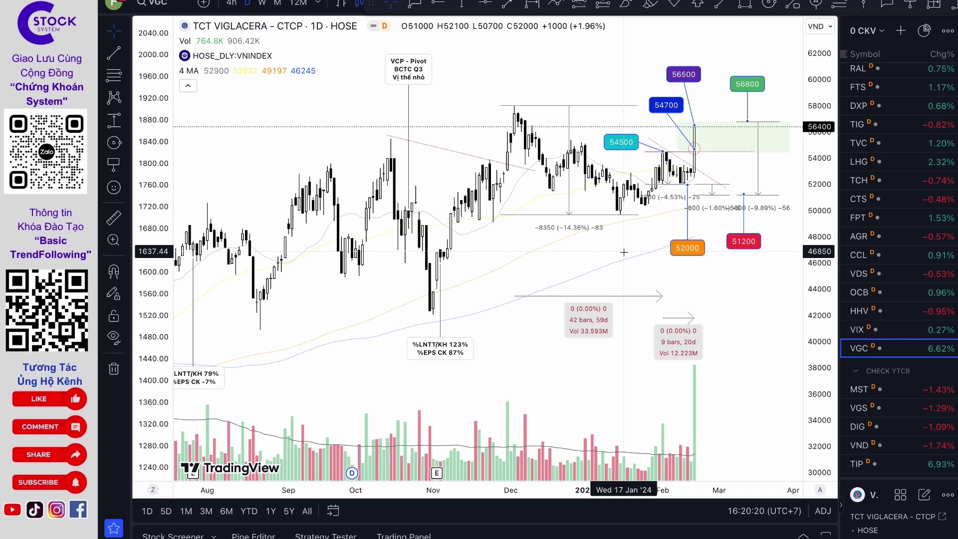
Return to the stock checklist spreadsheet and examine the fundamentals criteria columns for VGC
key("ctrl+Left")
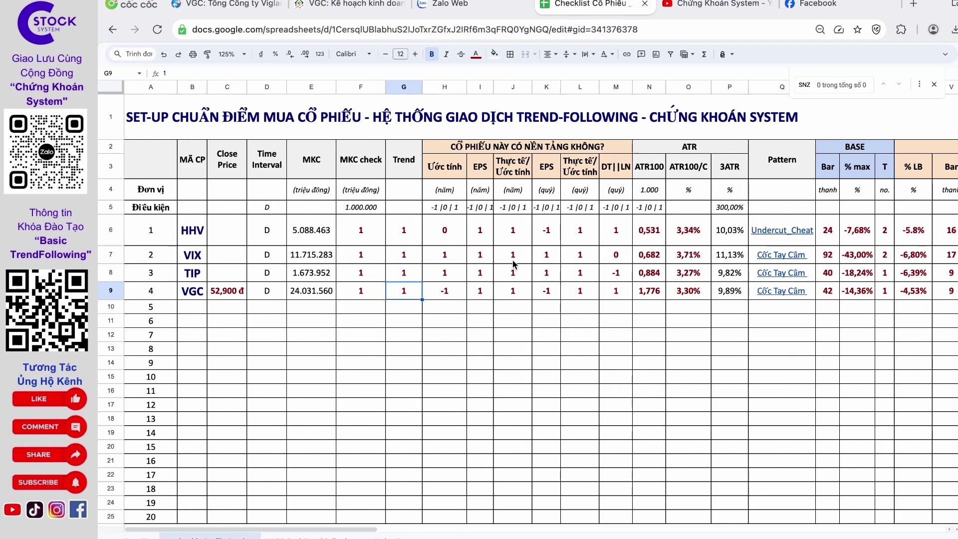
left_click(478, 305)
left_click_drag(481, 149, 496, 354)
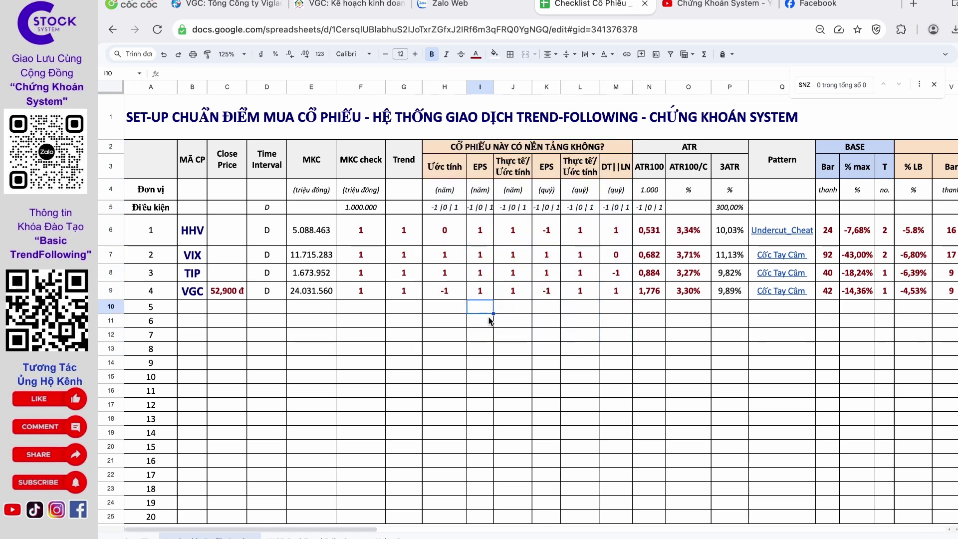
Switch to the PTCB workbook and examine VGC's planned pre-tax profit for Q4 2022 and Q1 2023, including the %LNTTKH/LNTT năm trước figure
key("ctrl+Right")
key("ctrl+Right")
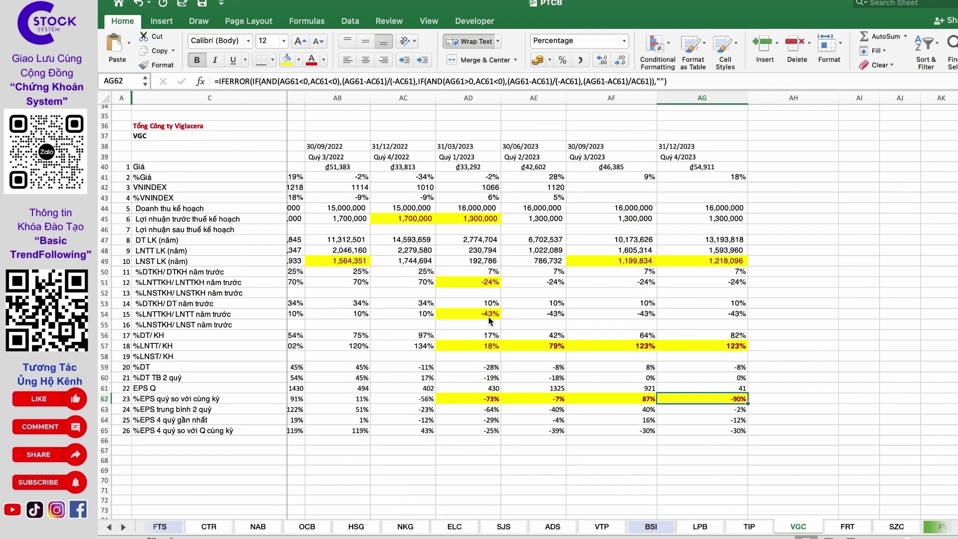
scroll(499, 349, "down", 1)
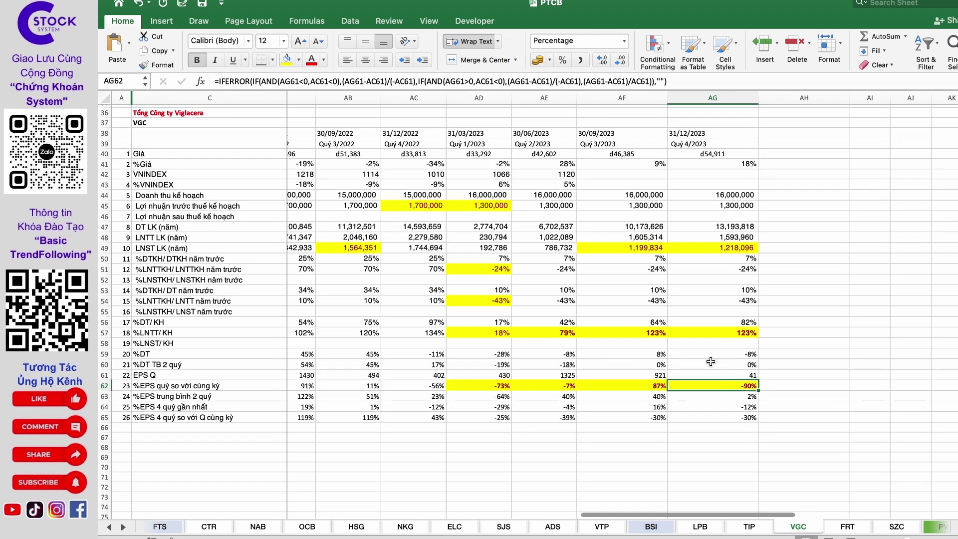
left_click_drag(419, 205, 477, 303)
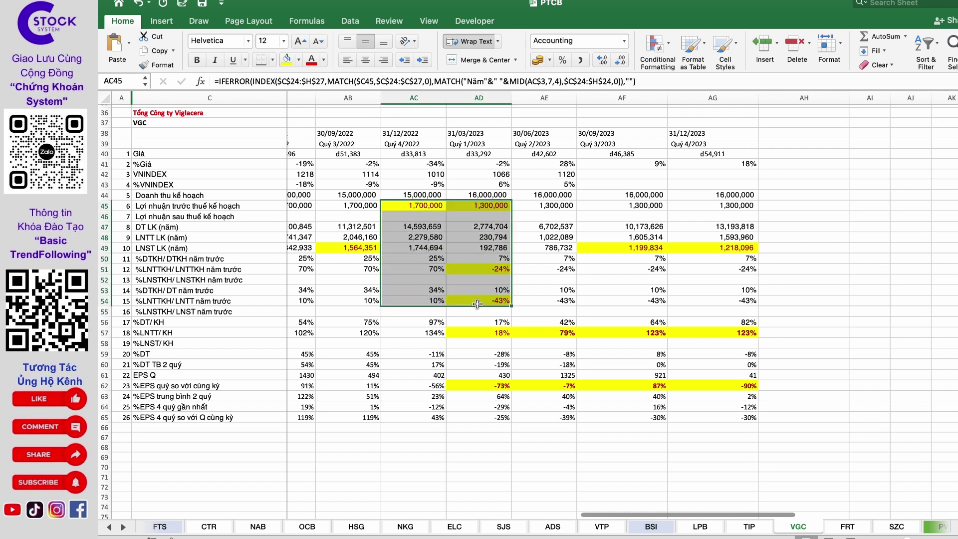
left_click_drag(419, 205, 468, 205)
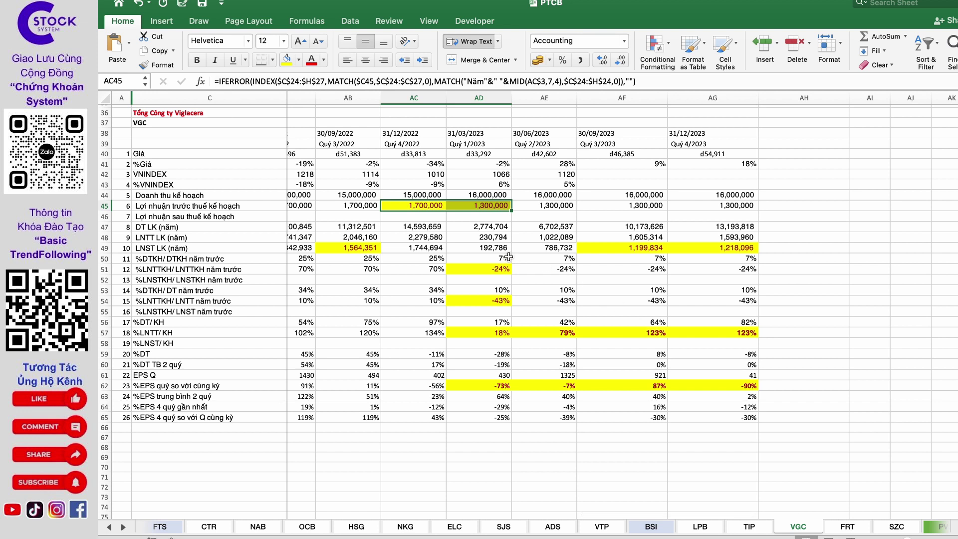
left_click(490, 286)
left_click_drag(491, 207, 491, 240)
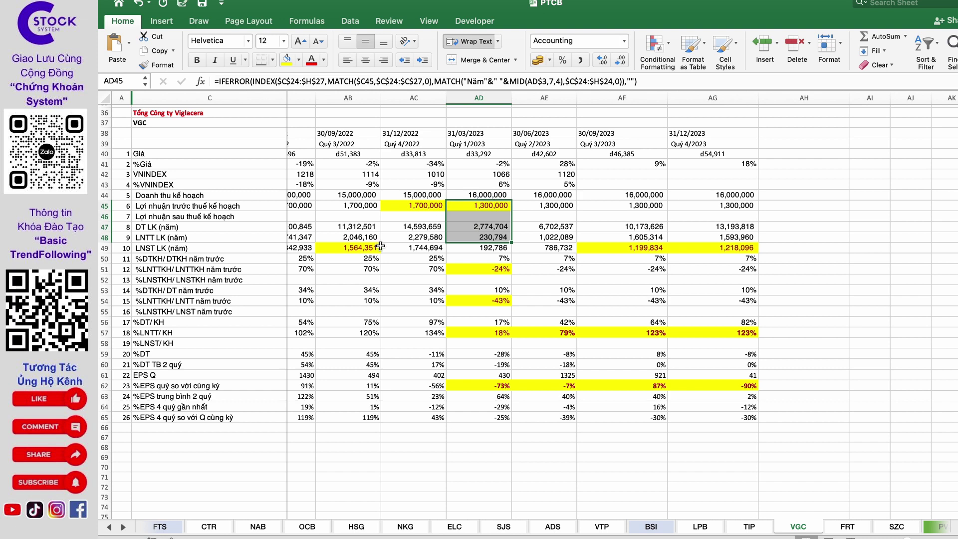
left_click(362, 249)
left_click(475, 306)
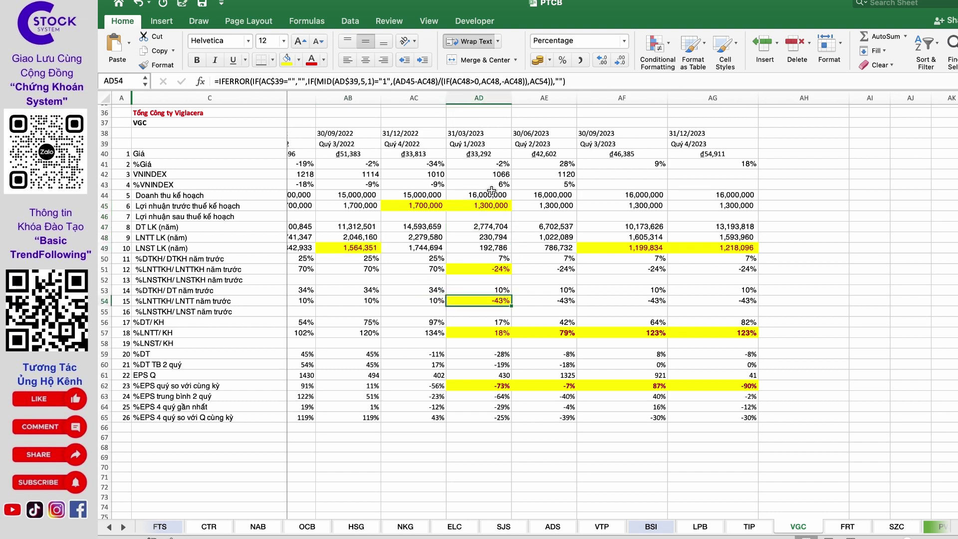
Compare VGC's planned revenue and pre-tax profit with its cumulative results from Q3 2022 to Q1 2023
left_click_drag(491, 194, 491, 240)
left_click(423, 200)
left_click_drag(423, 199, 495, 348)
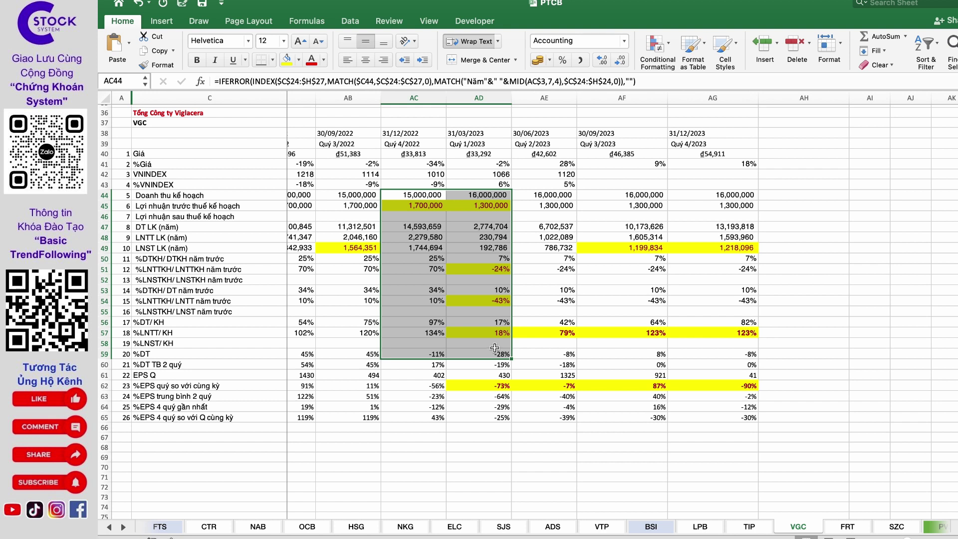
left_click(483, 203)
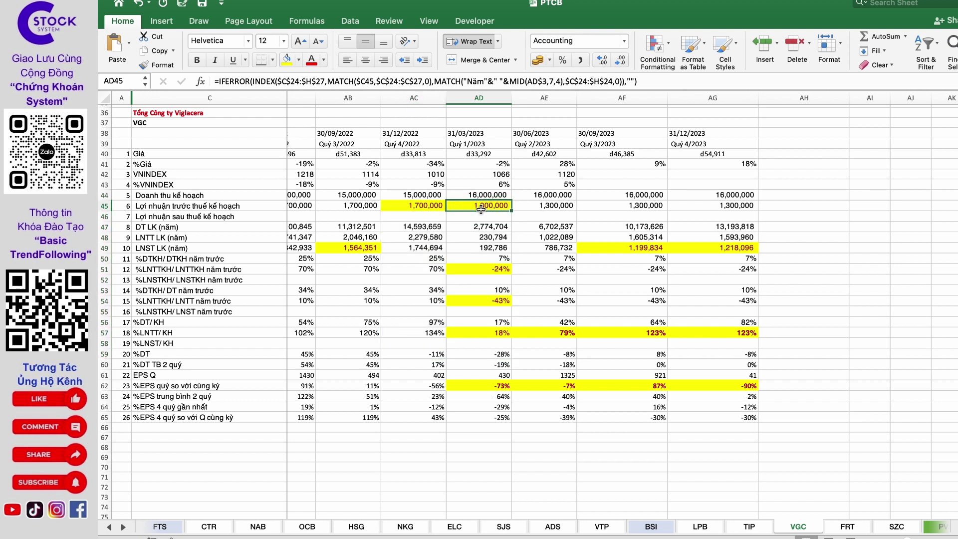
left_click(357, 248)
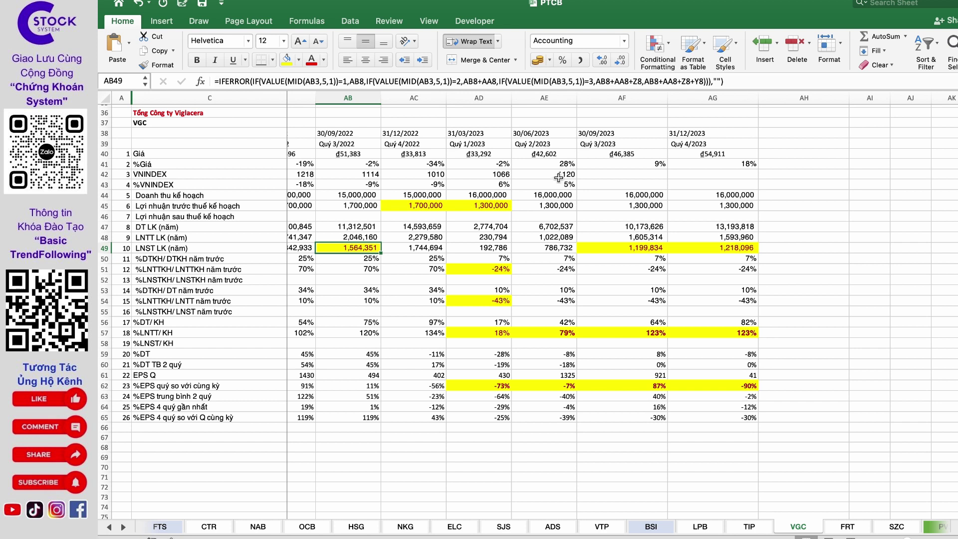
left_click_drag(376, 204, 474, 295)
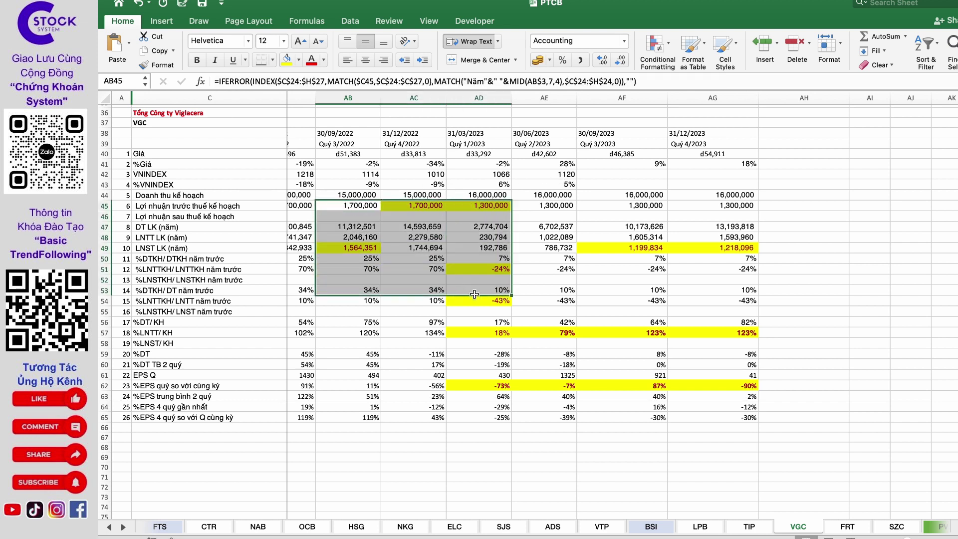
left_click_drag(357, 174, 505, 304)
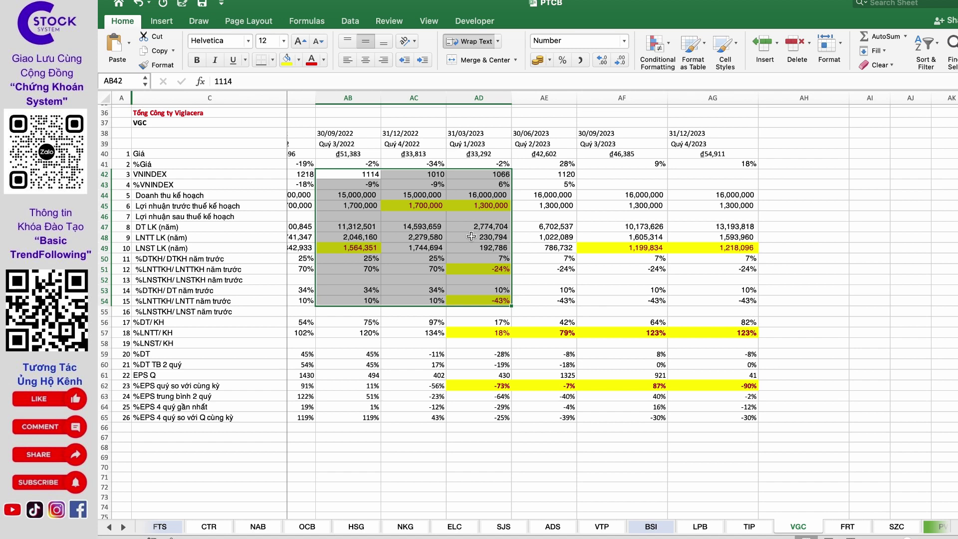
left_click(453, 195)
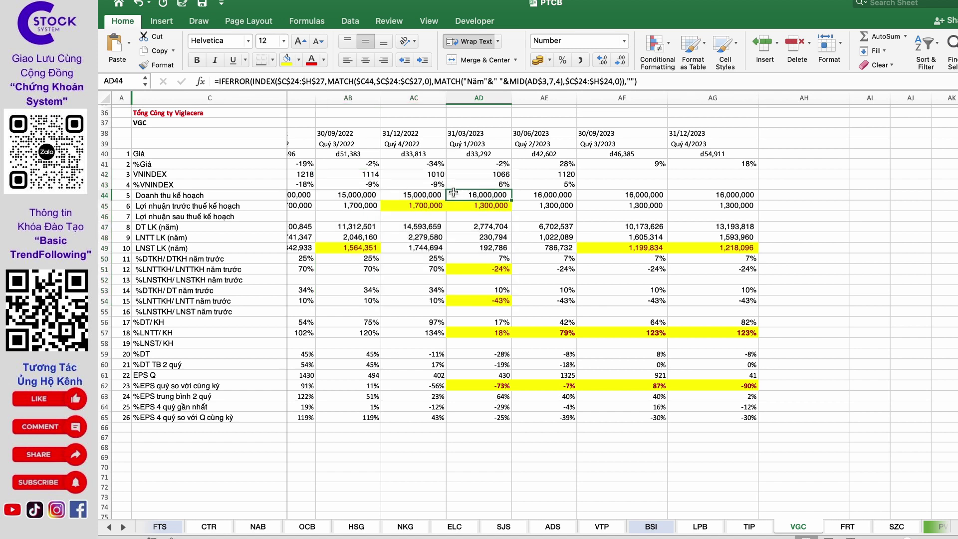
Review VGC's plan and cumulative result rows for Q3 2022 to Q1 2023 and the year-on-year quarterly EPS change for Q4 2023
left_click_drag(352, 190, 468, 303)
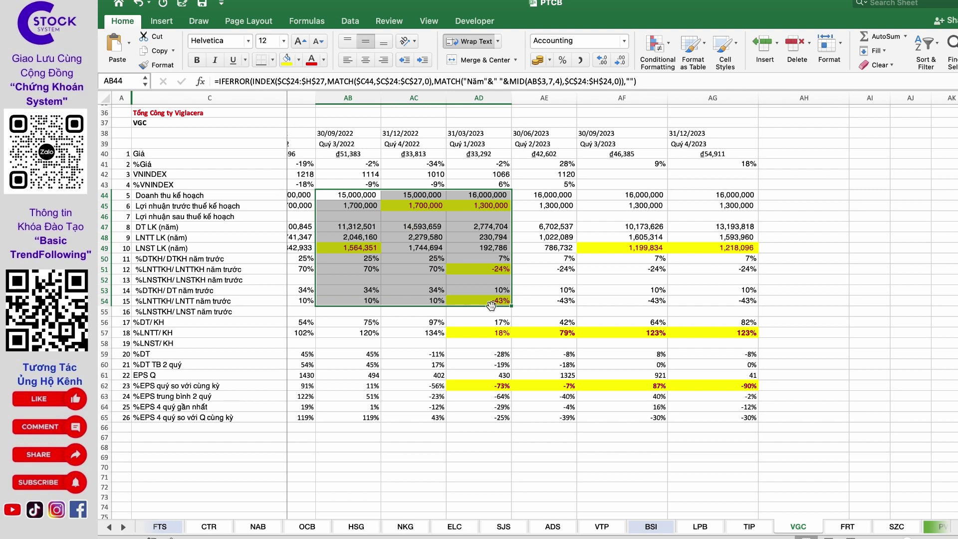
left_click(733, 386)
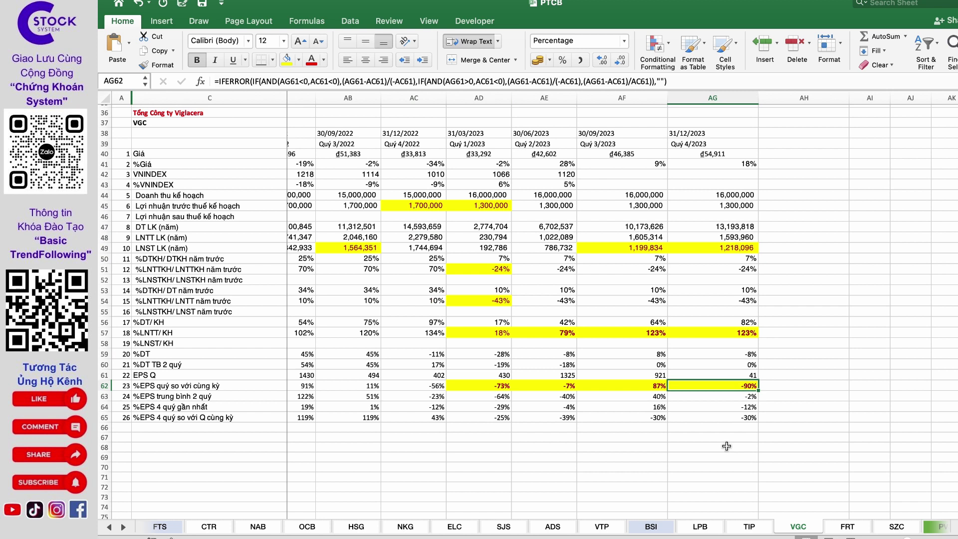
Switch back to the stock checklist spreadsheet and examine VGC's quarterly EPS, Thực tế/Ước tính and DT||LN criteria
key("ctrl+Left")
key("ctrl+Left")
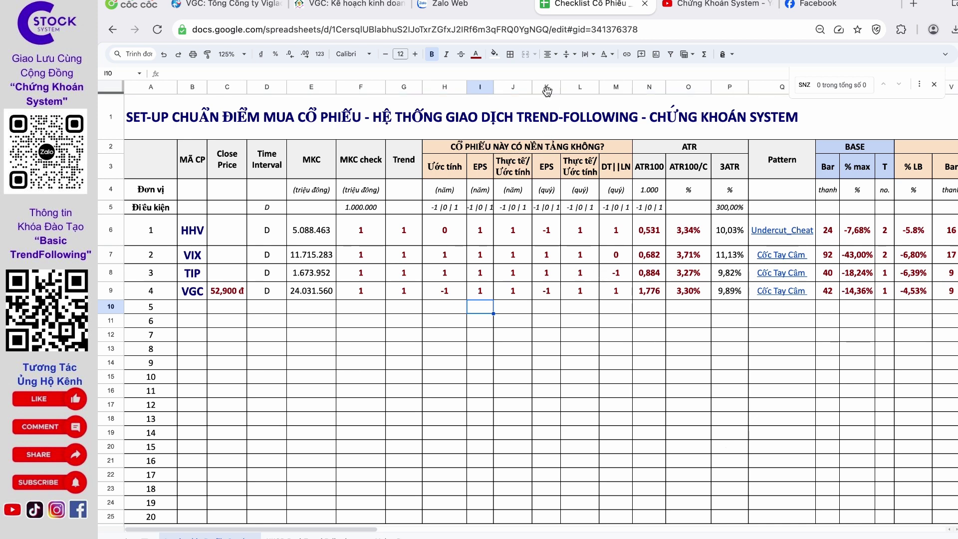
left_click(545, 292)
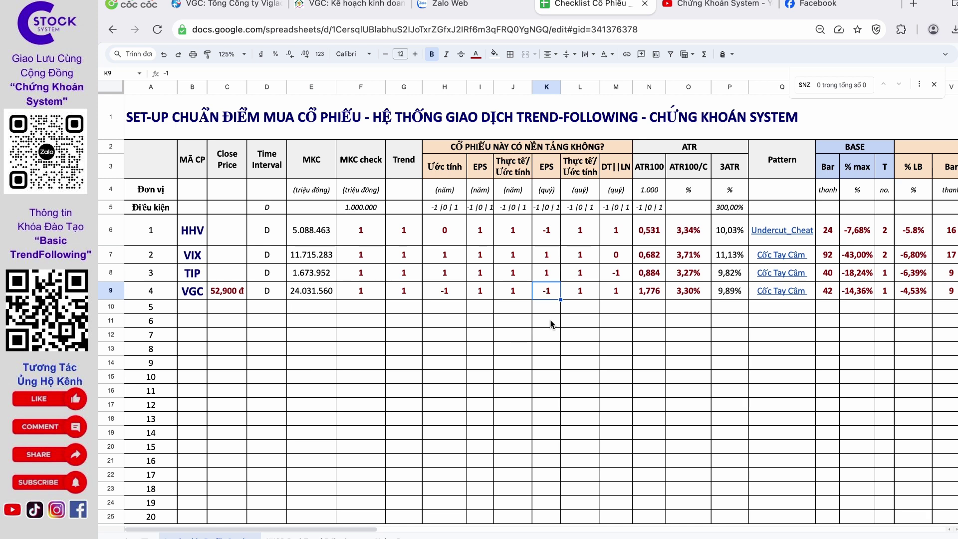
left_click(613, 296)
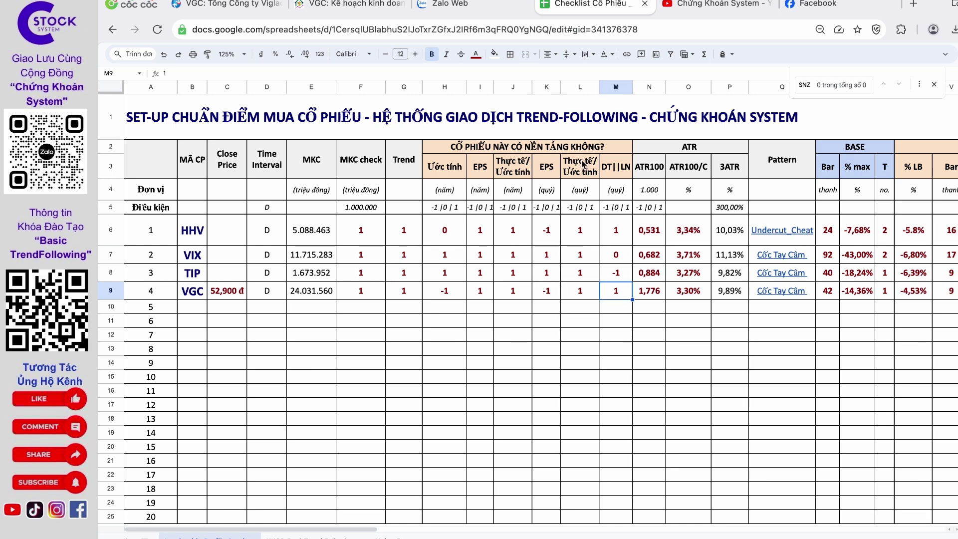
left_click_drag(588, 150, 597, 313)
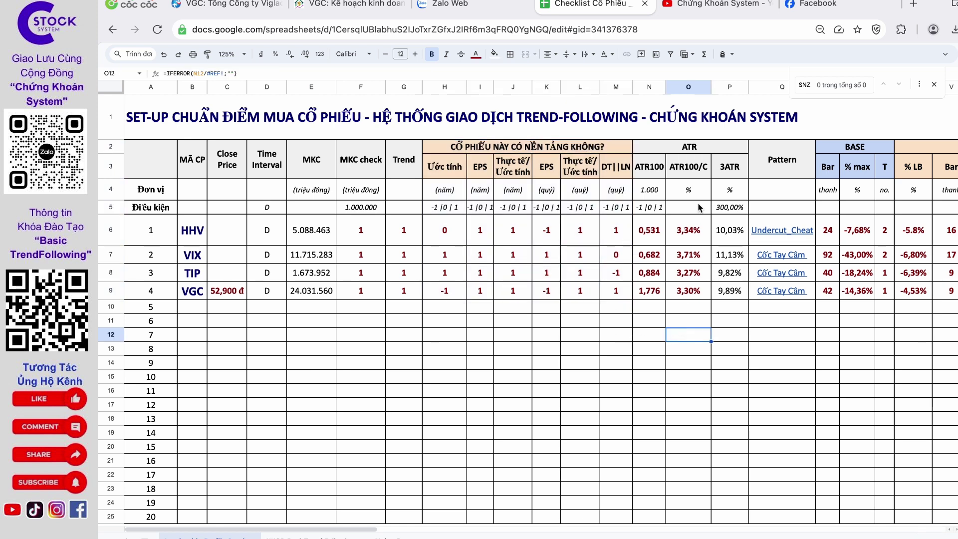
Examine the ATR100, ATR100/C and 3ATR columns of the checklist for VGC
left_click_drag(716, 149, 708, 307)
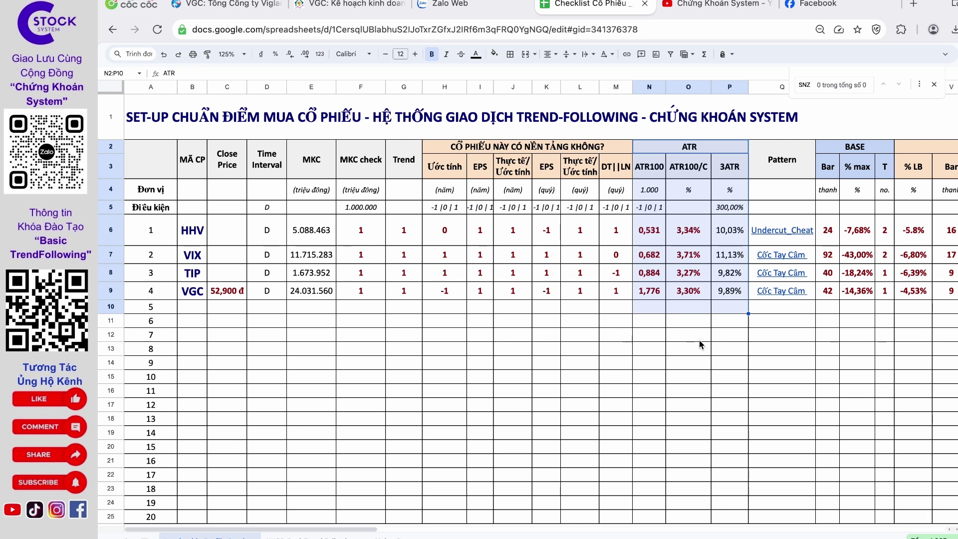
left_click(719, 151)
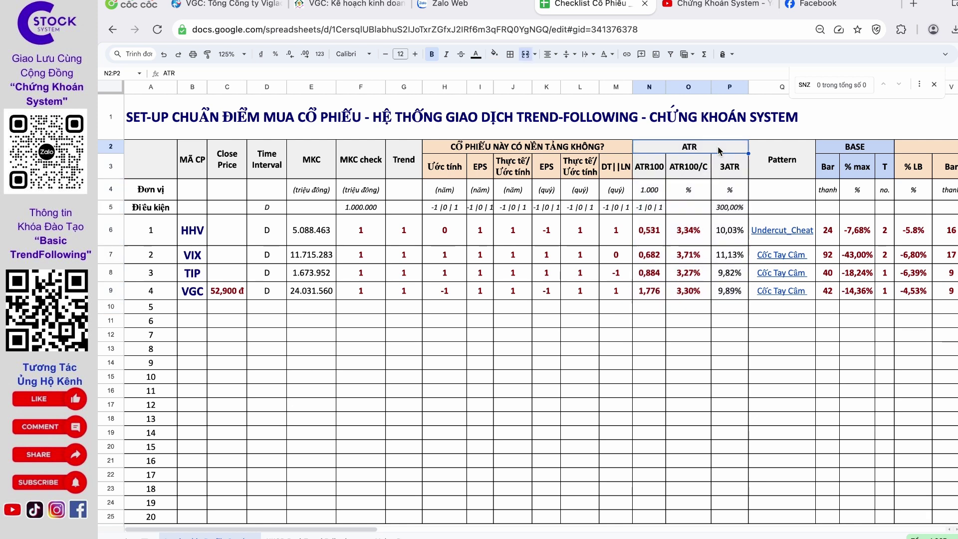
left_click_drag(719, 150, 711, 333)
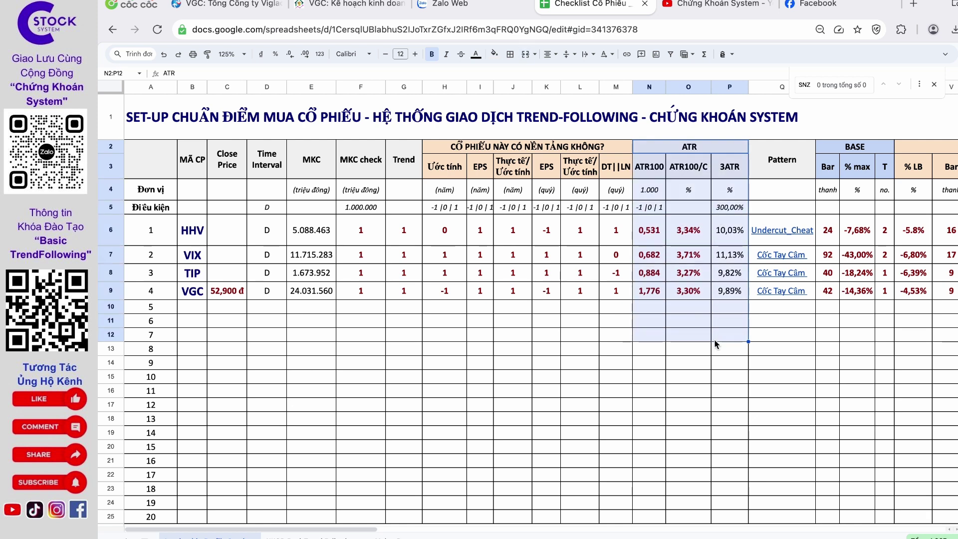
left_click(748, 368)
scroll(748, 369, "right", 5)
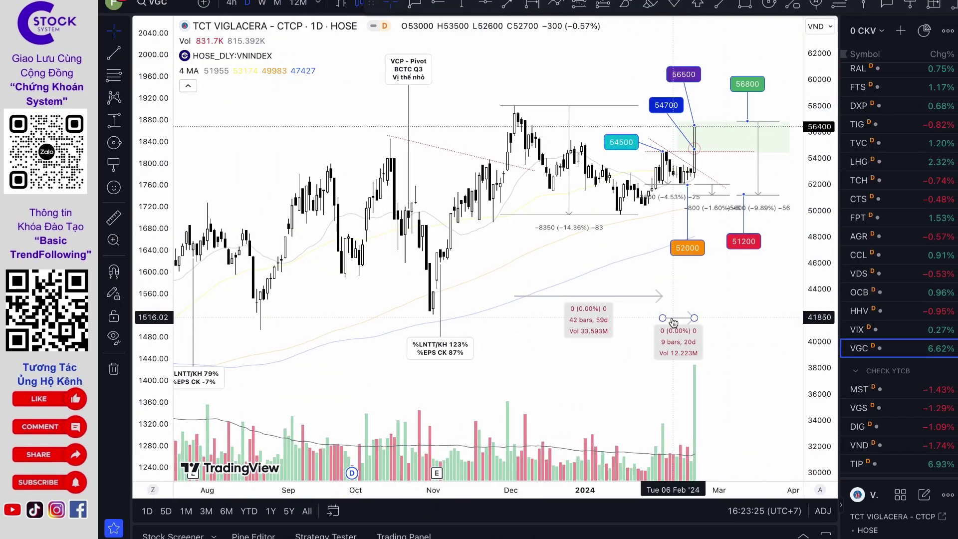
Switch to the VGC chart in TradingView and examine the marked price levels and measured ranges around the latest candle
scroll(750, 310, "up", 5)
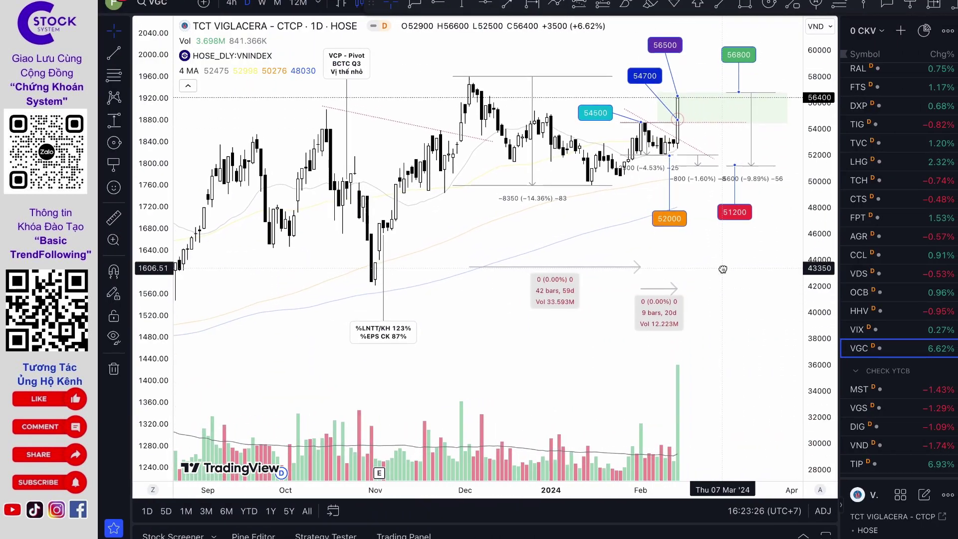
scroll(721, 268, "down", 1)
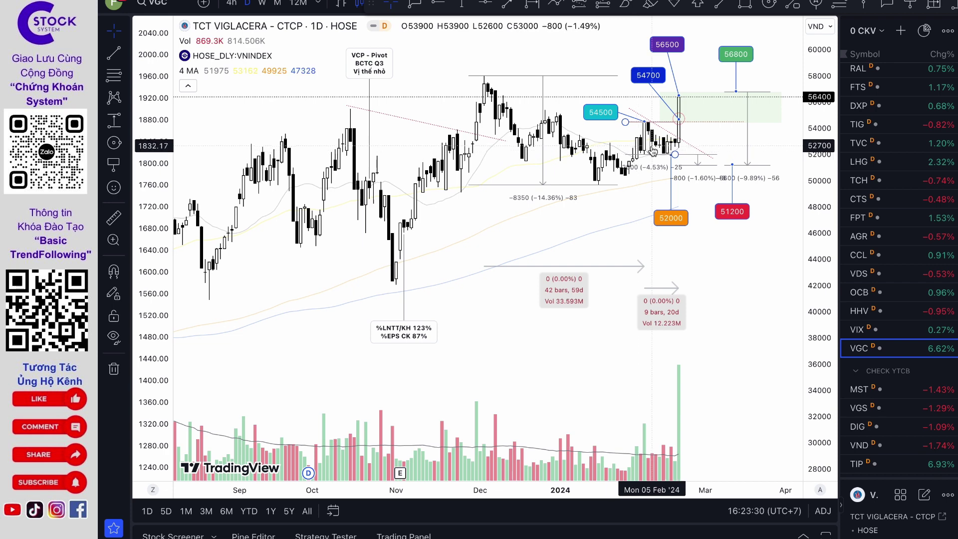
scroll(674, 134, "up", 2)
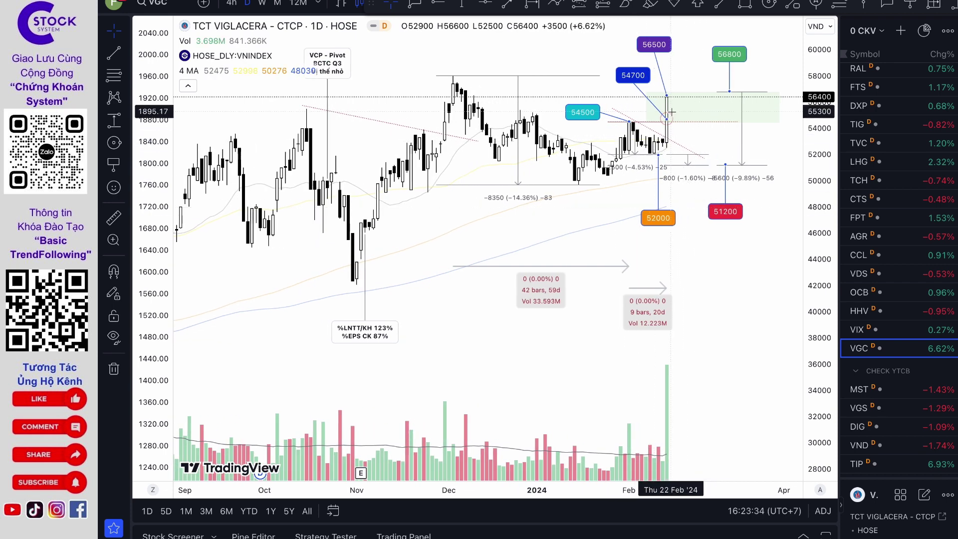
scroll(701, 117, "up", 1)
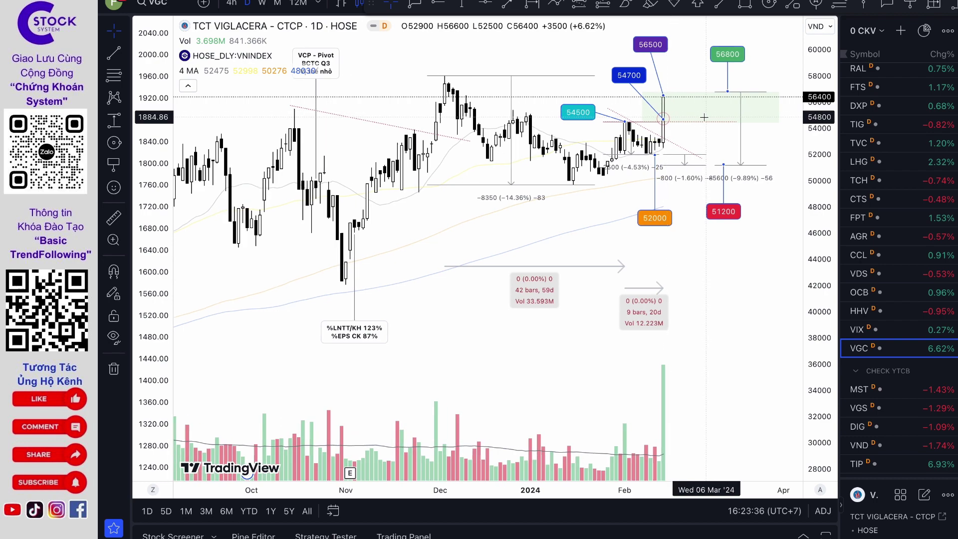
Open the Cốc Tay Cầm pattern image linked in VGC's checklist row, study it, and return to the checklist
key("ctrl+Left")
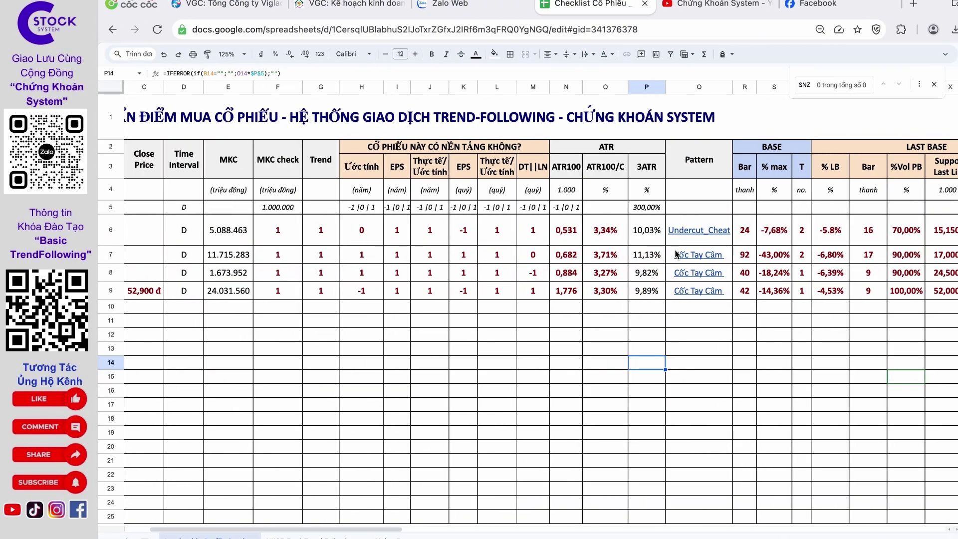
left_click(687, 288)
left_click(703, 310)
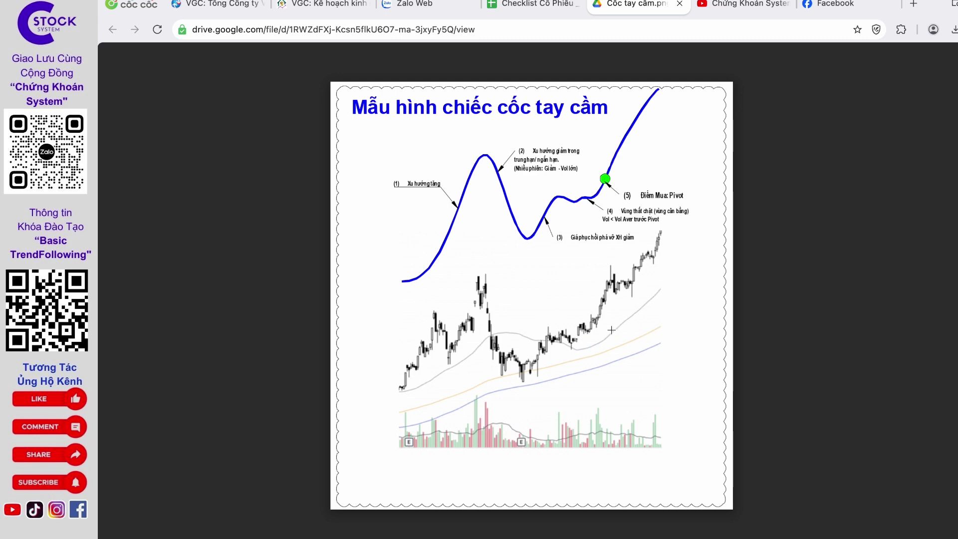
left_click(546, 6)
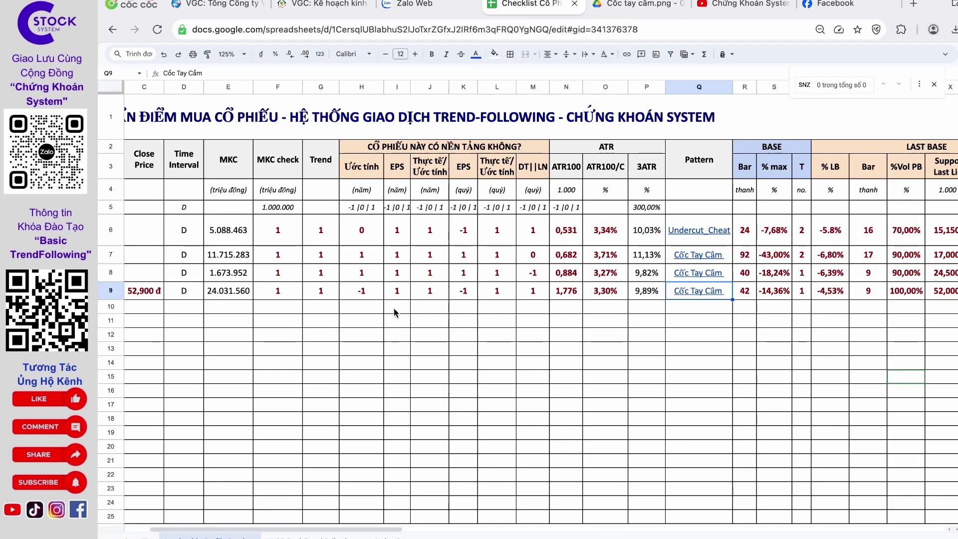
Examine the BASE and LAST BASE column groups of the checklist for VGC
scroll(394, 313, "left", 1)
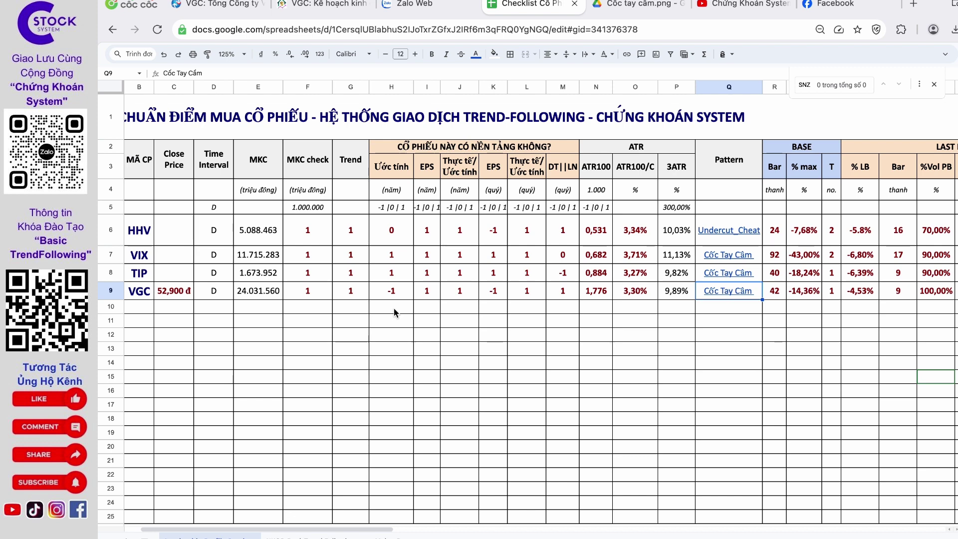
scroll(393, 312, "right", 7)
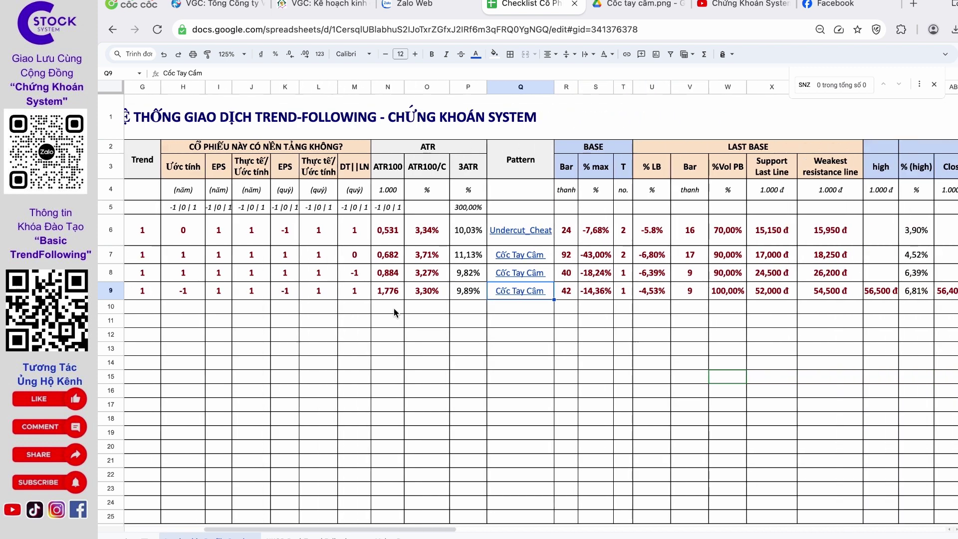
scroll(394, 308, "right", 1)
left_click_drag(556, 146, 548, 350)
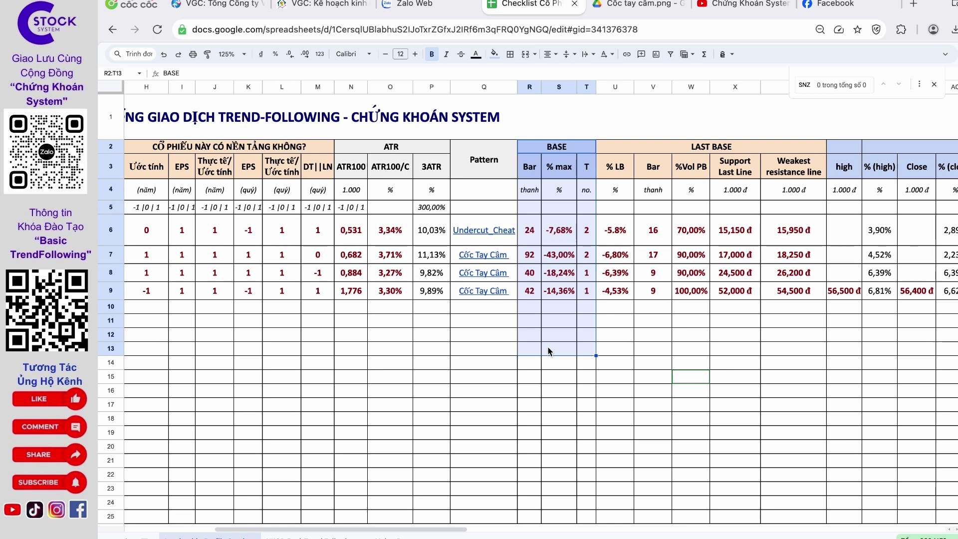
left_click_drag(701, 149, 700, 327)
scroll(699, 327, "right", 1)
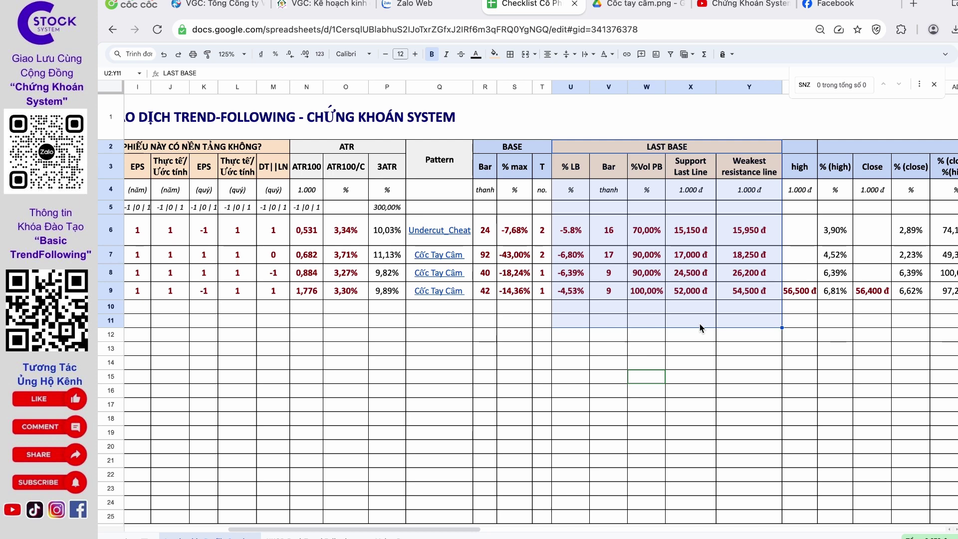
Inspect VGC's last base on the TradingView chart, and review the checklist's Support Last Line and Weakest resistance line columns
key("ctrl+Right")
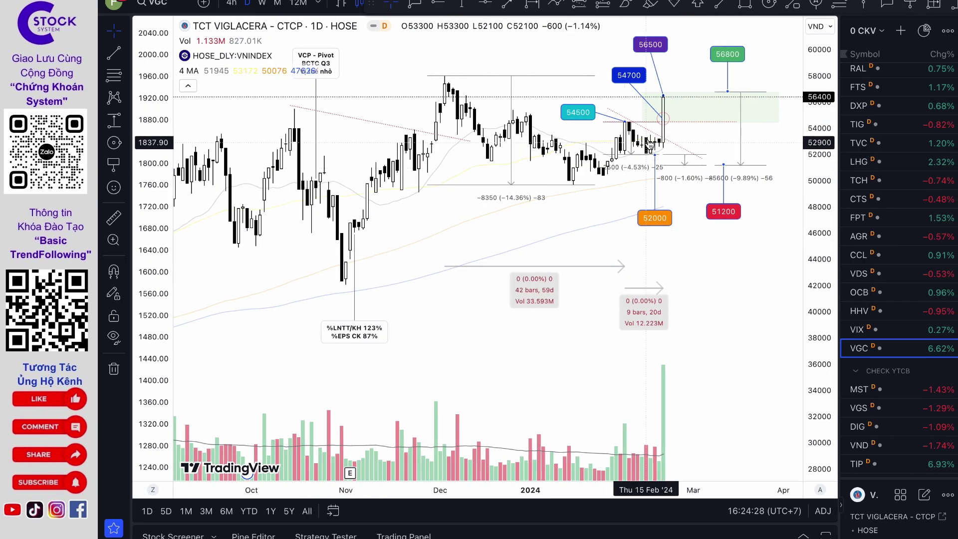
left_click(634, 136)
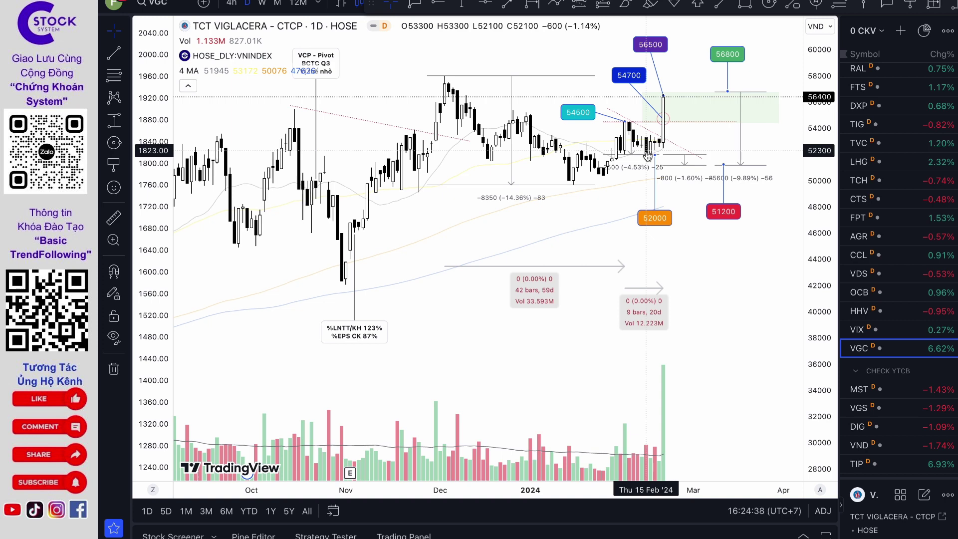
key("ctrl+Left")
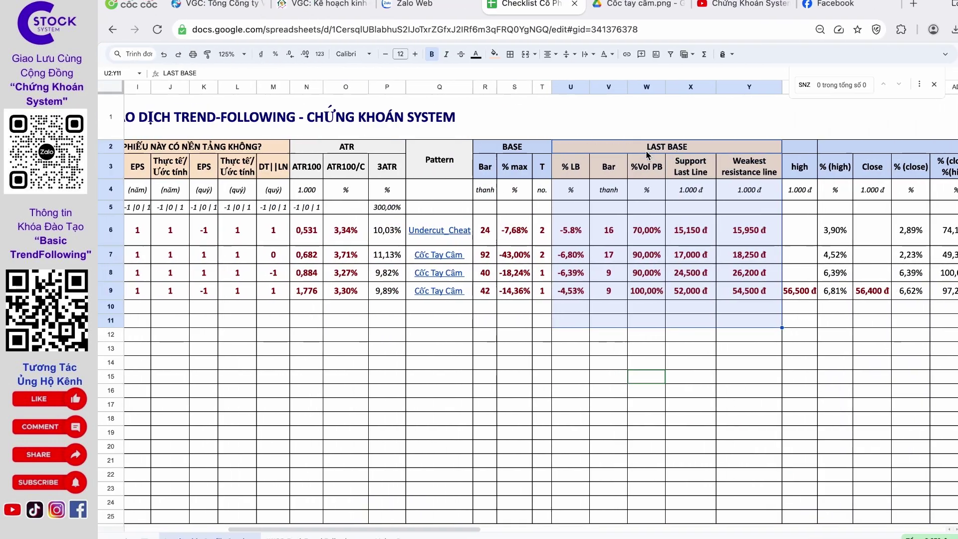
left_click_drag(698, 171, 701, 312)
left_click_drag(700, 171, 746, 316)
Inspect the short downtrend line over the last base on VGC's chart and compare it with VGC's support and resistance values in the checklist
key("ctrl+Right")
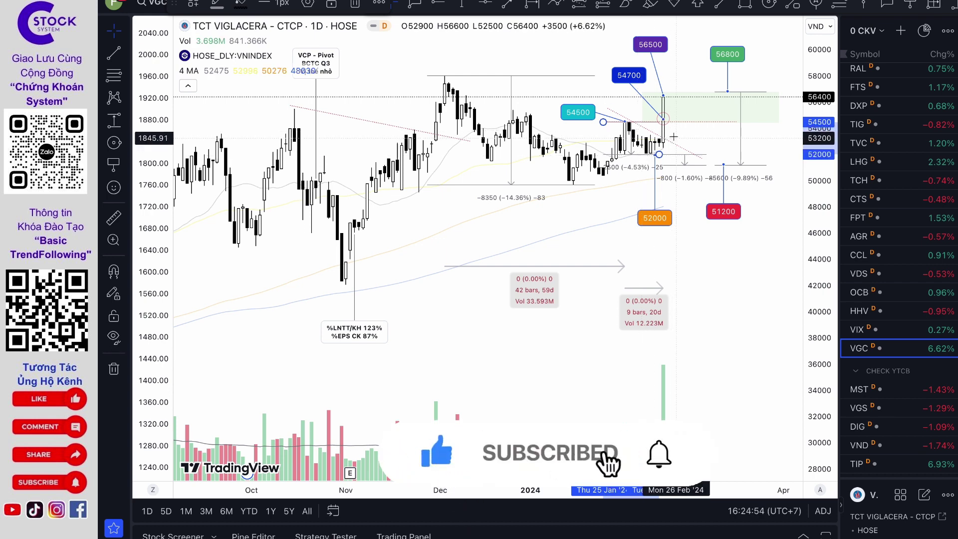
left_click(613, 115)
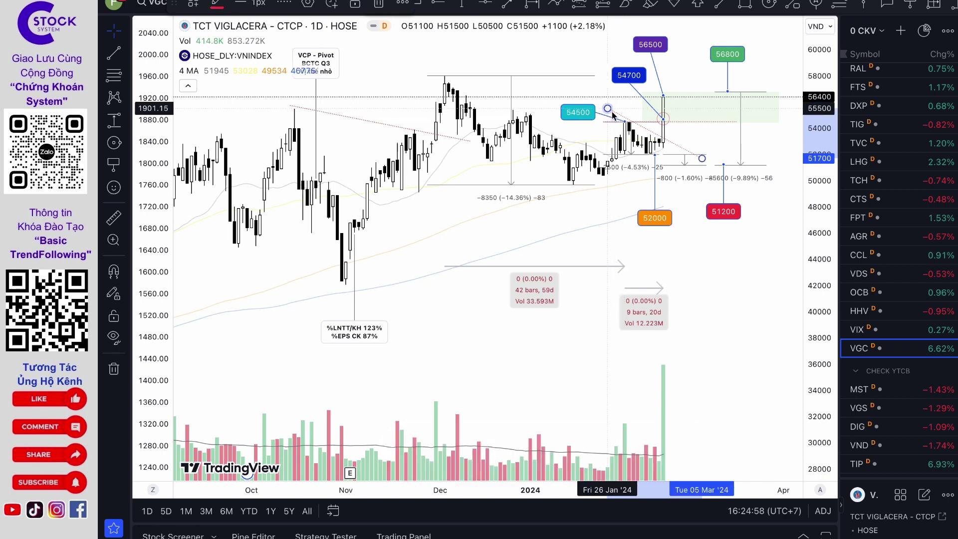
left_click(645, 123)
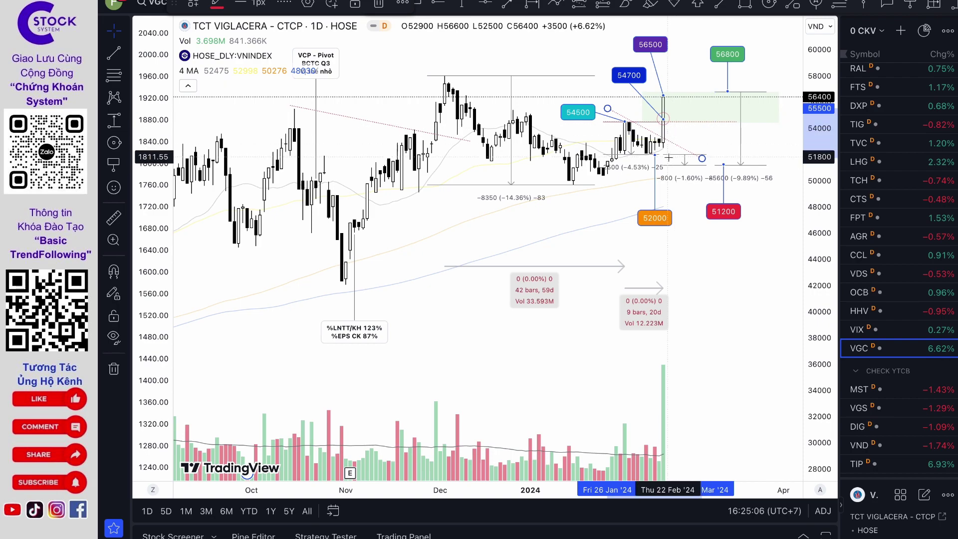
key("ctrl+Left")
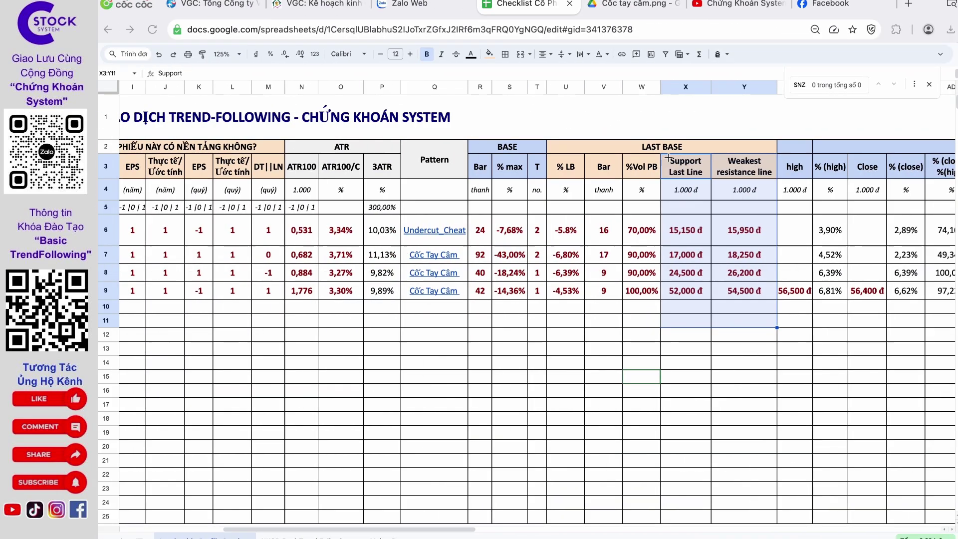
left_click_drag(682, 306, 739, 292)
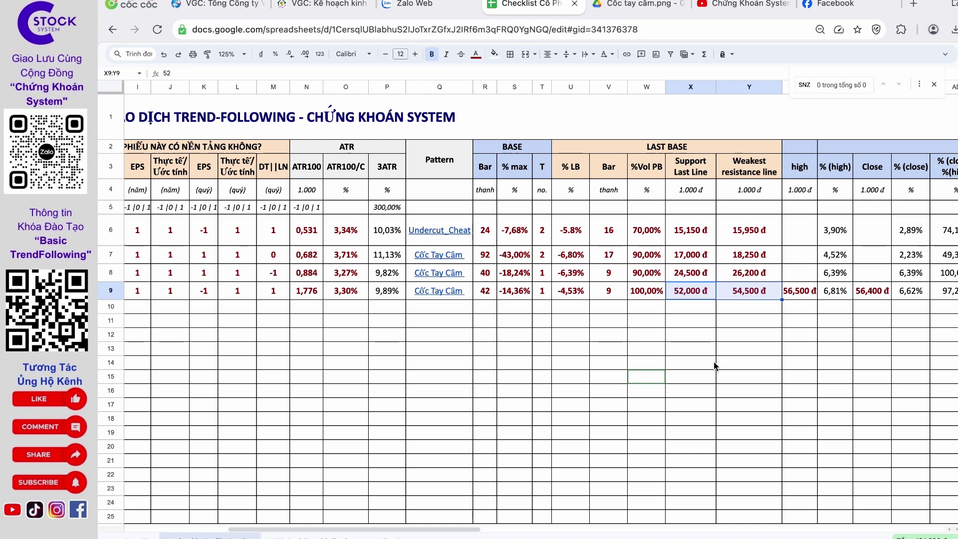
Examine VGC's PIVOT criteria in the checklist, from the high and close percentages to the %Vol/Aver value
scroll(713, 366, "right", 10)
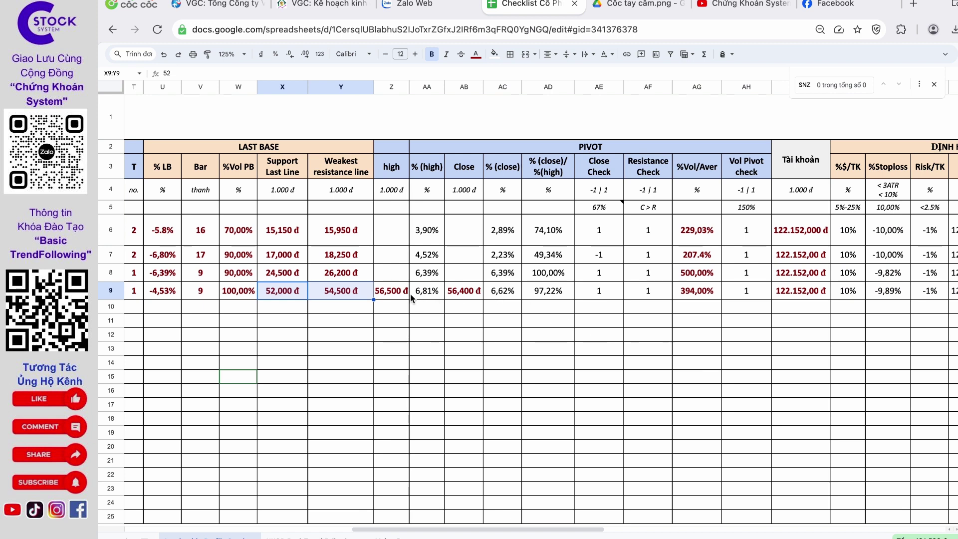
left_click_drag(406, 294, 535, 299)
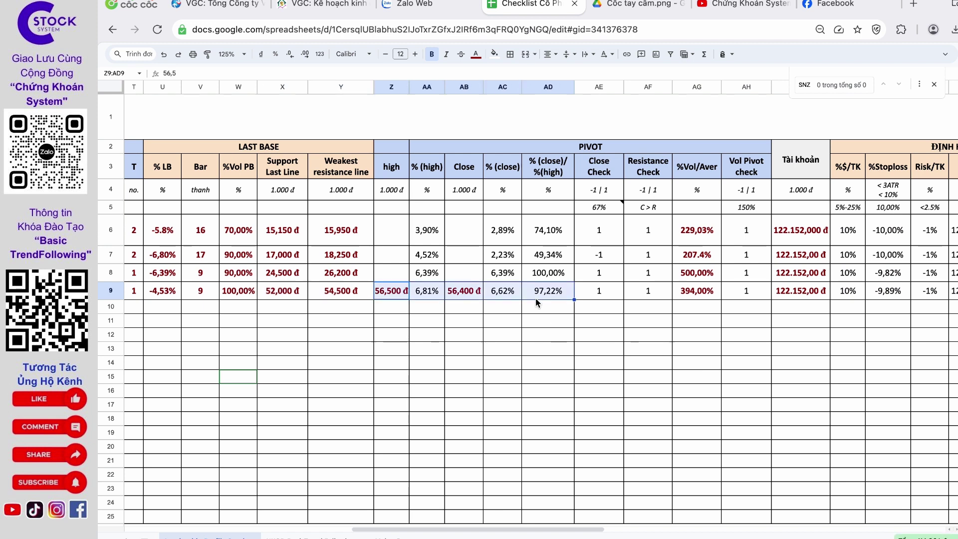
left_click(526, 333)
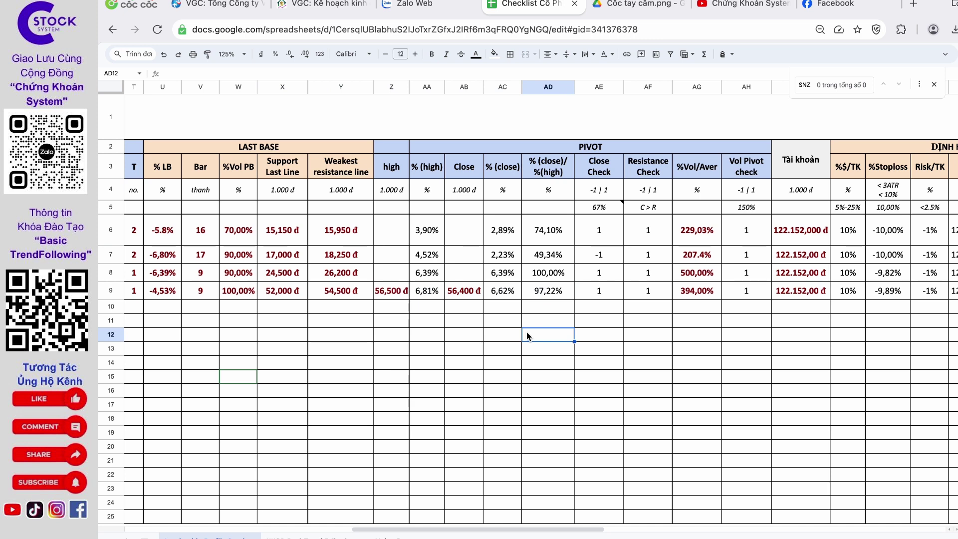
left_click_drag(575, 147, 582, 331)
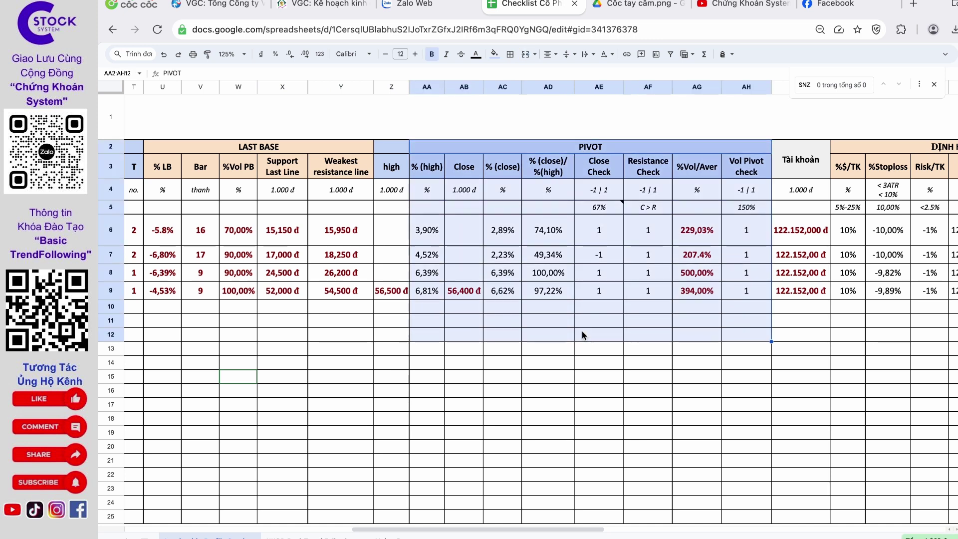
left_click(499, 352)
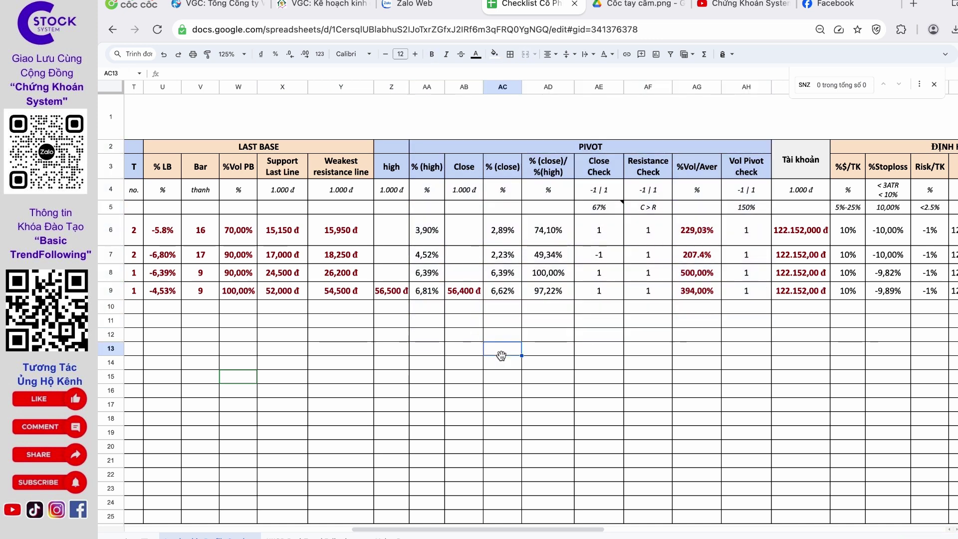
left_click(687, 293)
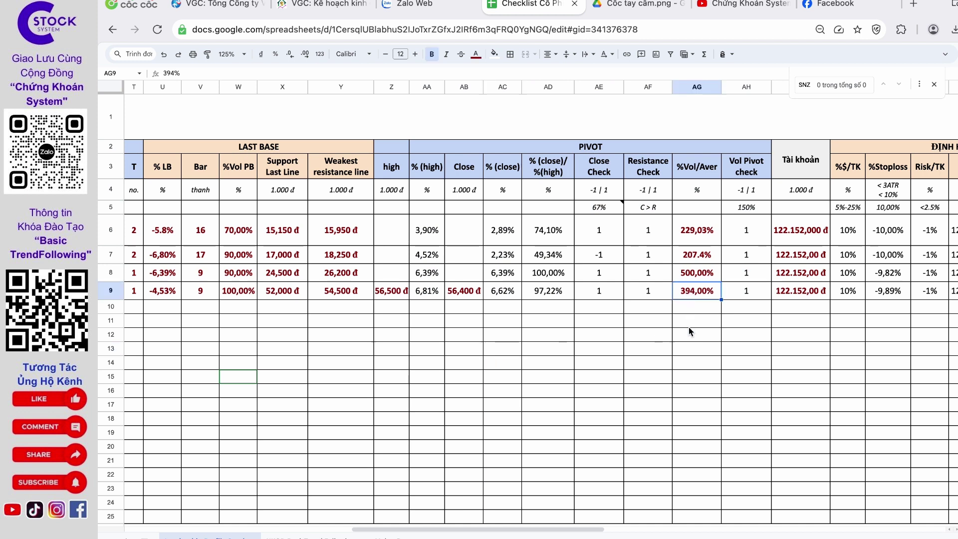
Review the Vol Pivot check column against VGC's chart image on Facebook, and return to the stock's %Vol/Aver value in the checklist
left_click_drag(732, 208, 748, 292)
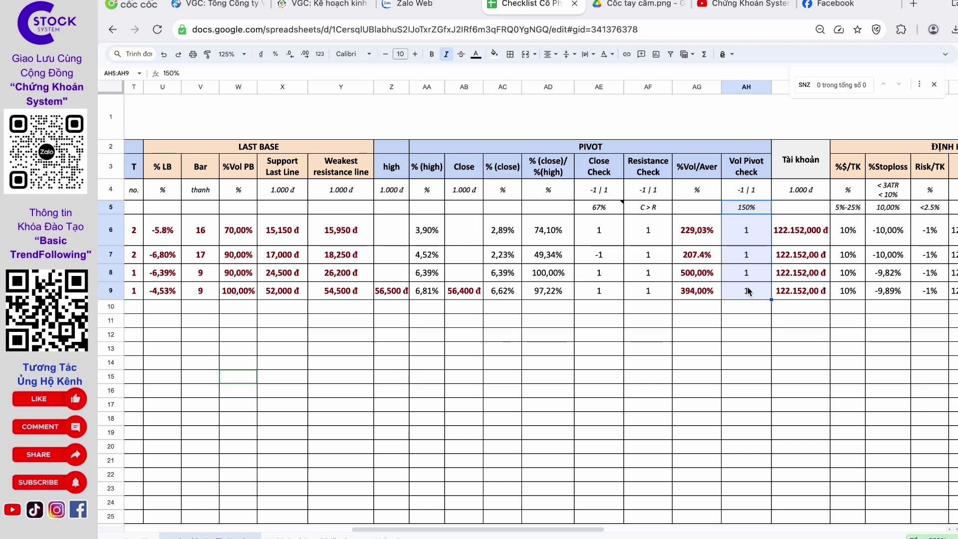
left_click(834, 4)
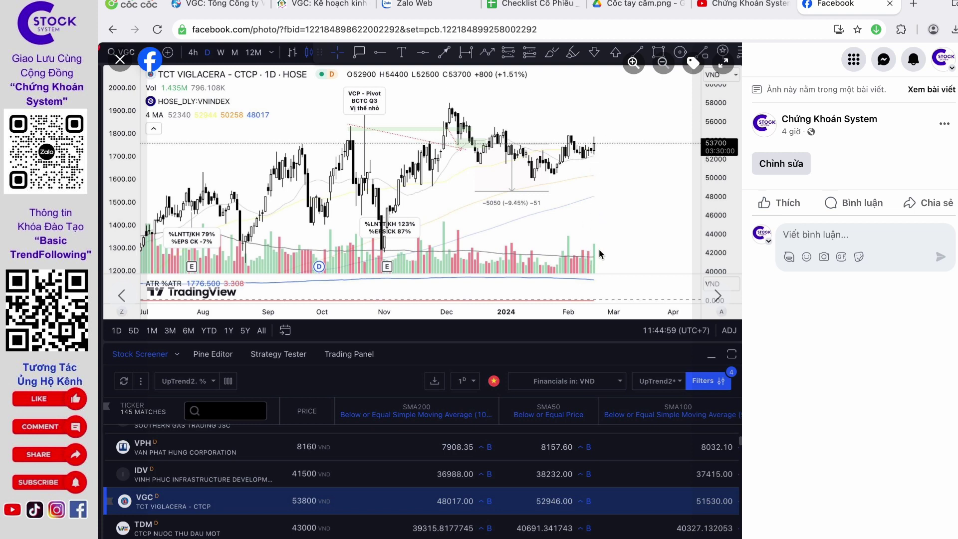
left_click(532, 5)
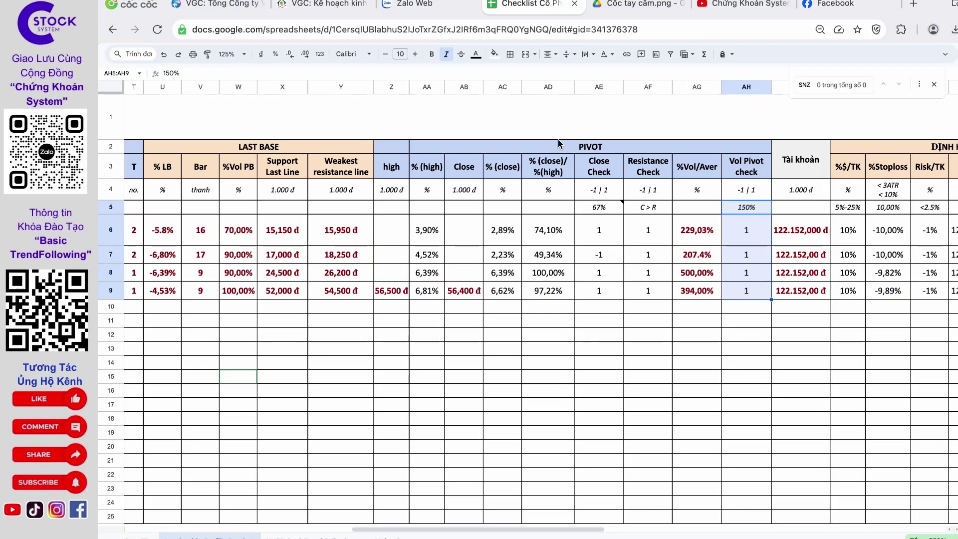
left_click(702, 296)
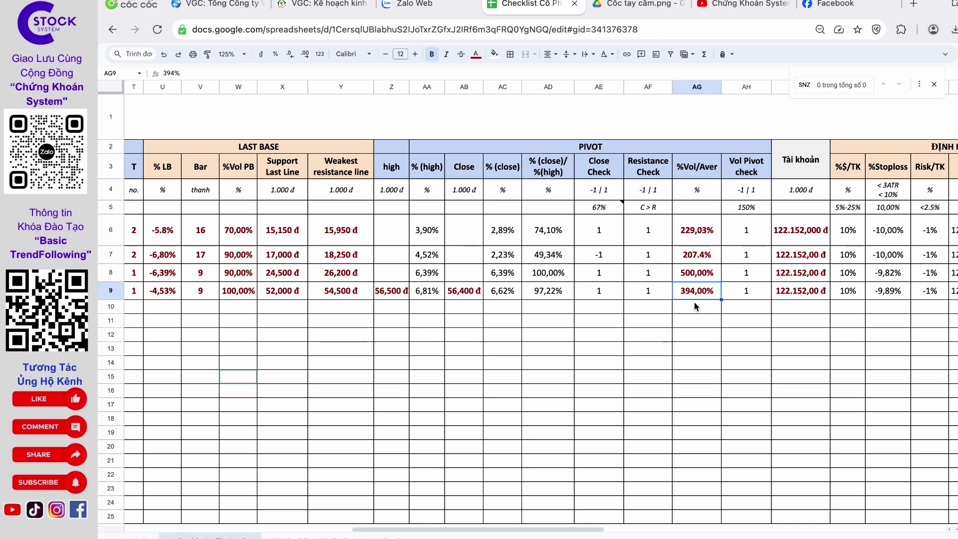
Examine VGC's high, close and % (close)/%(high) values against the Close Check column in the checklist's PIVOT group
left_click(491, 292)
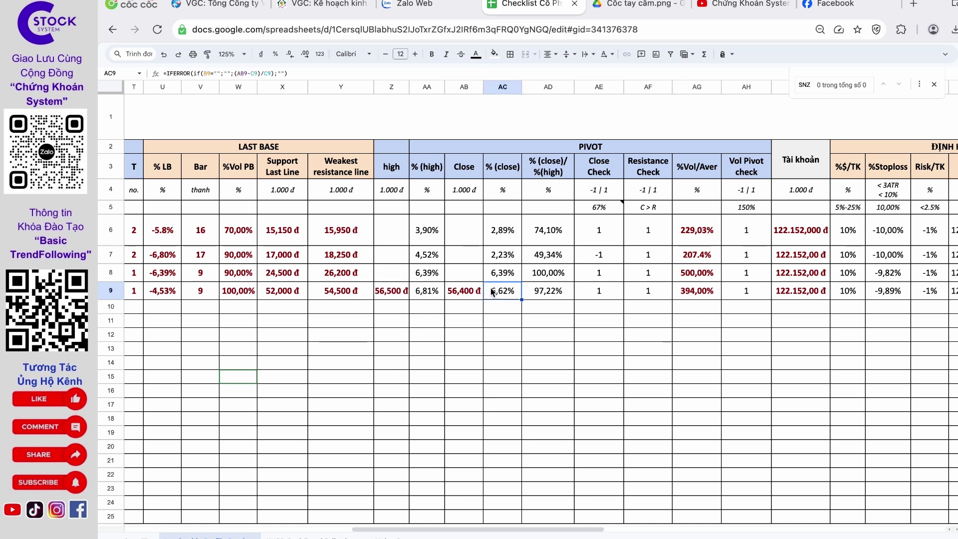
left_click(558, 292)
left_click_drag(390, 295, 532, 294)
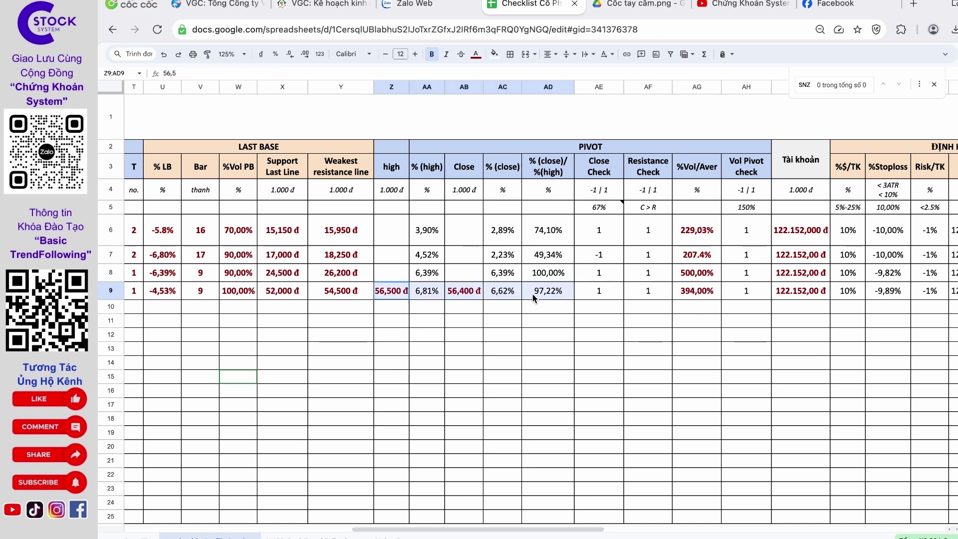
left_click(539, 292)
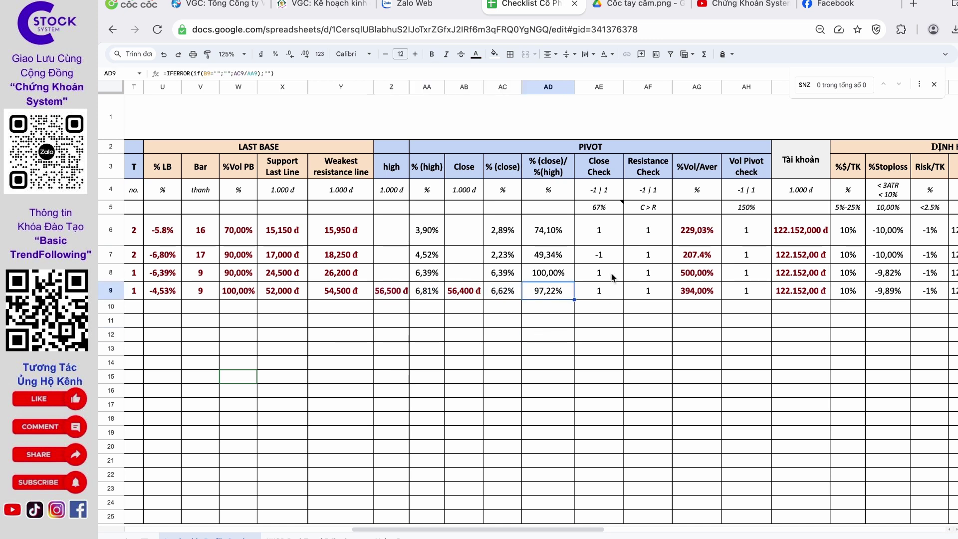
left_click_drag(602, 212, 604, 294)
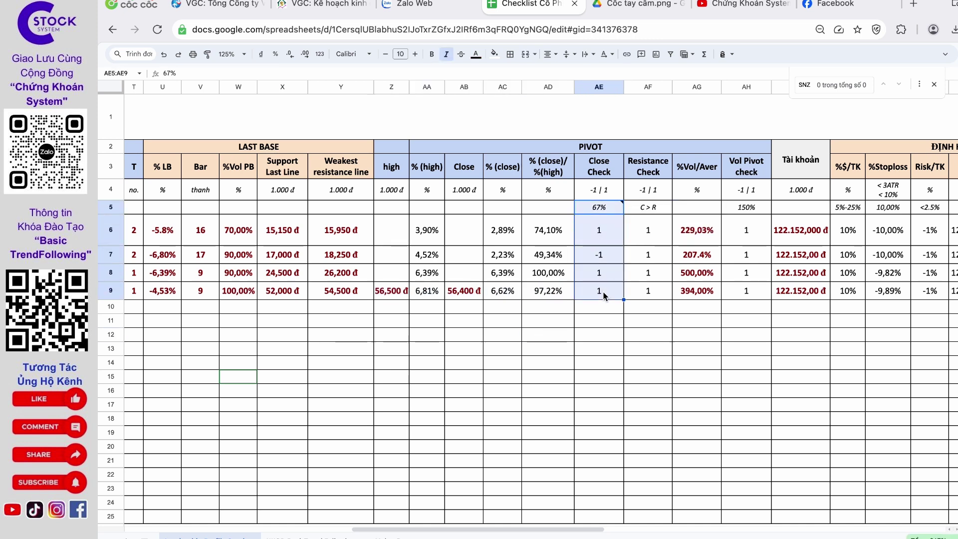
left_click(549, 294)
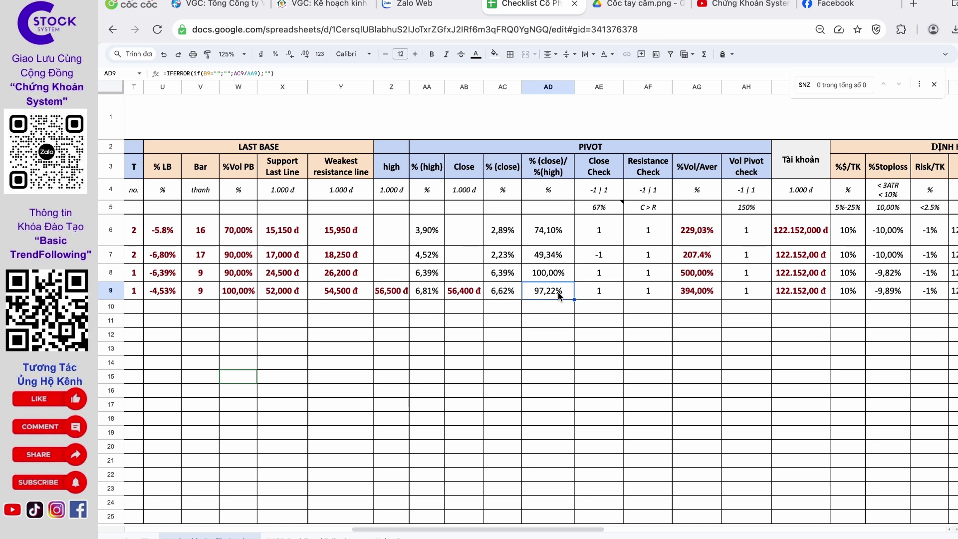
left_click_drag(451, 292, 538, 293)
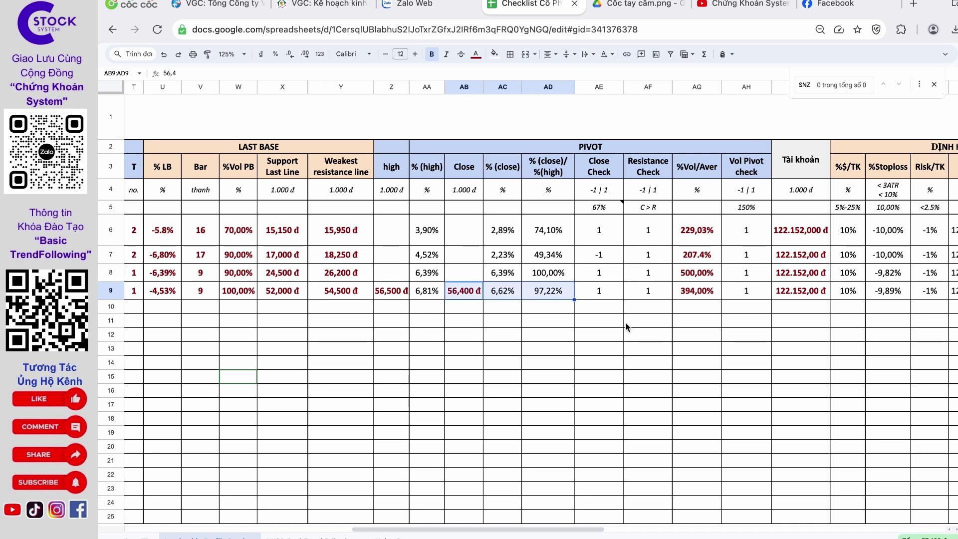
Review the Tài khoản column and the ĐỊNH HƯỚNG group for VGC, including its %$/TK and %Stoploss cells
scroll(627, 331, "right", 10)
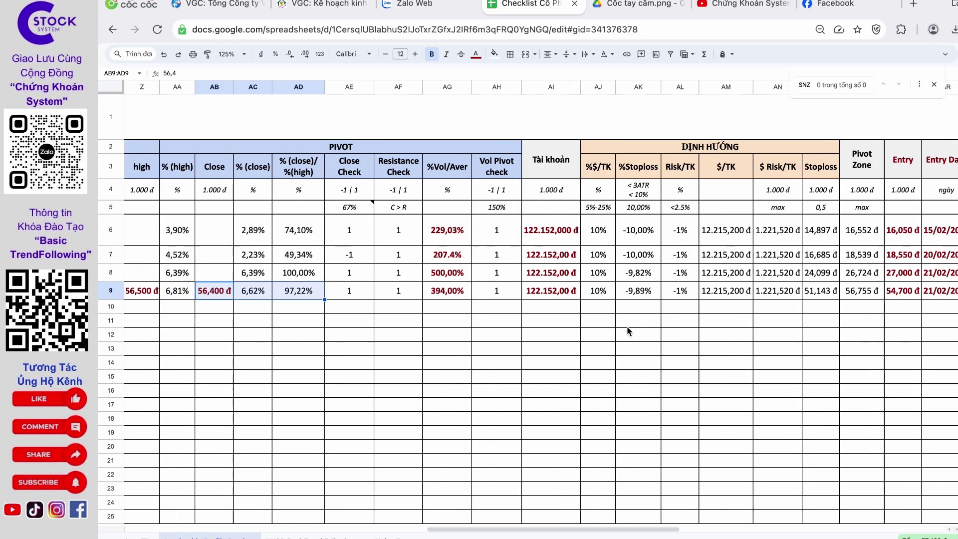
left_click_drag(480, 164, 481, 349)
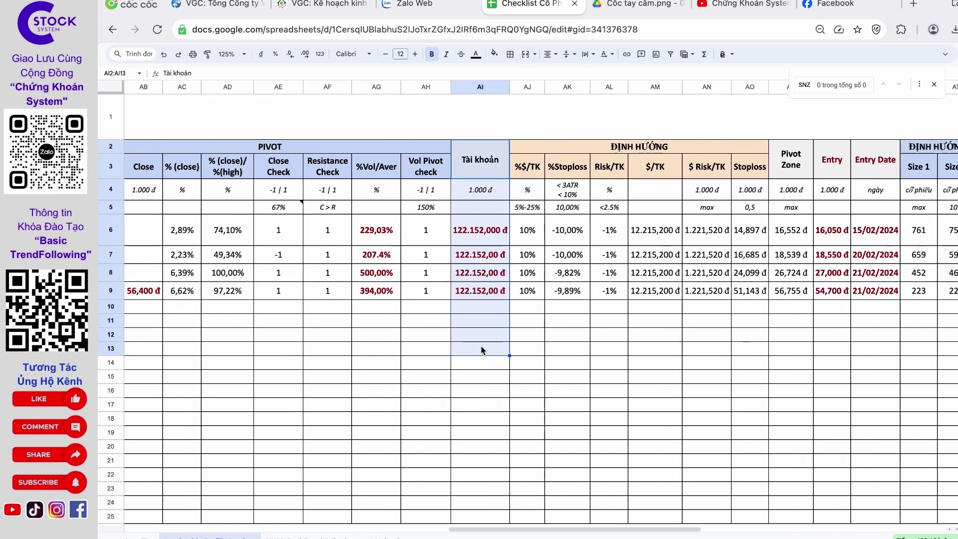
left_click(492, 295)
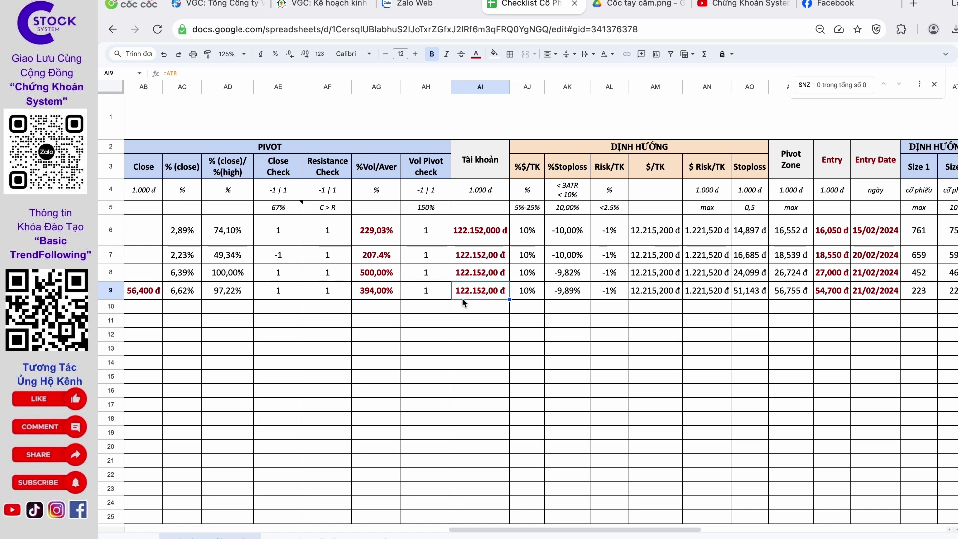
left_click(532, 293)
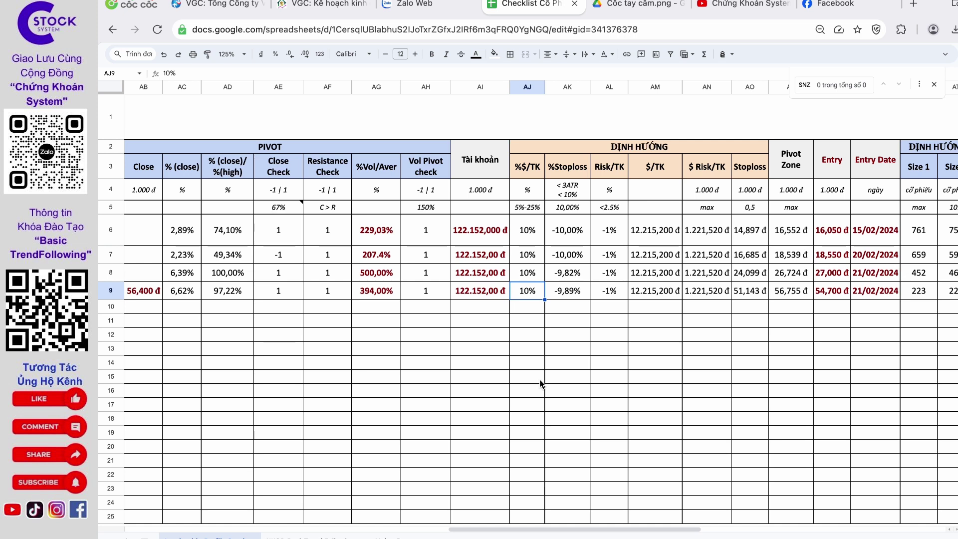
key("Right")
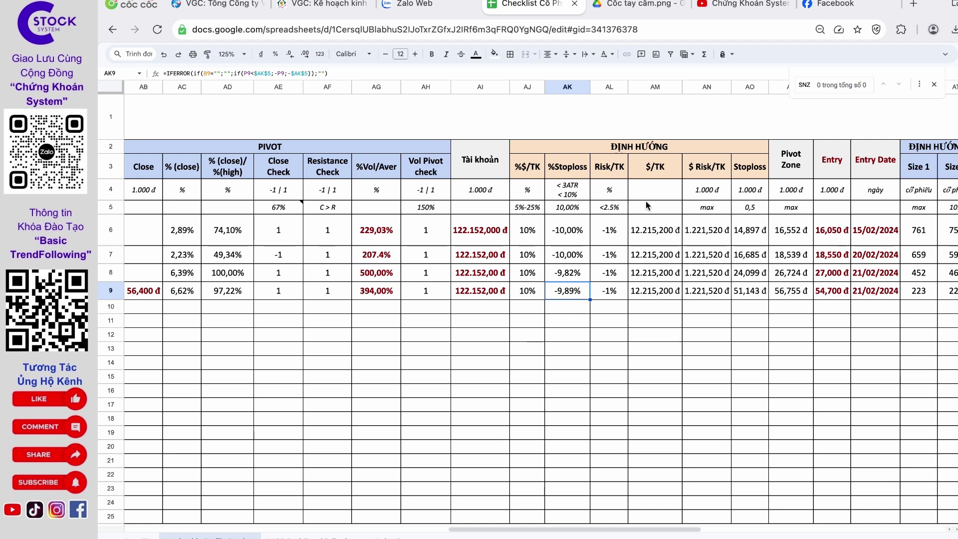
left_click_drag(670, 151, 666, 334)
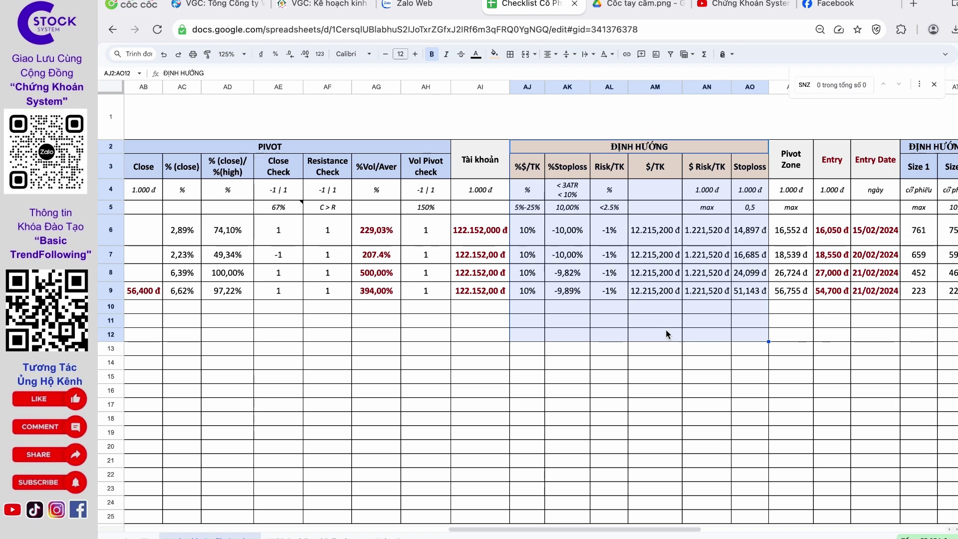
Switch to VGC's TradingView chart and inspect the support and stop-loss price ranges and the green pivot zone
key("super+Tab")
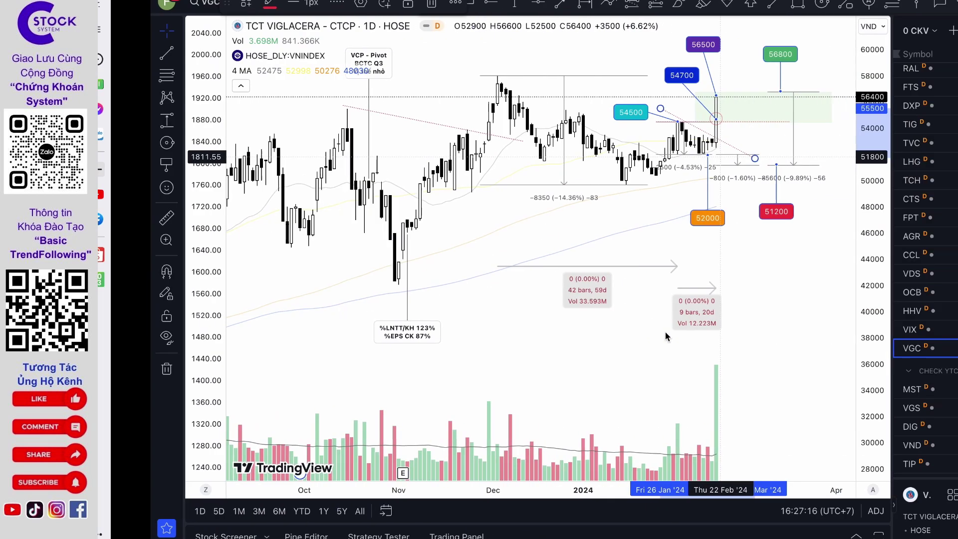
scroll(758, 285, "up", 5)
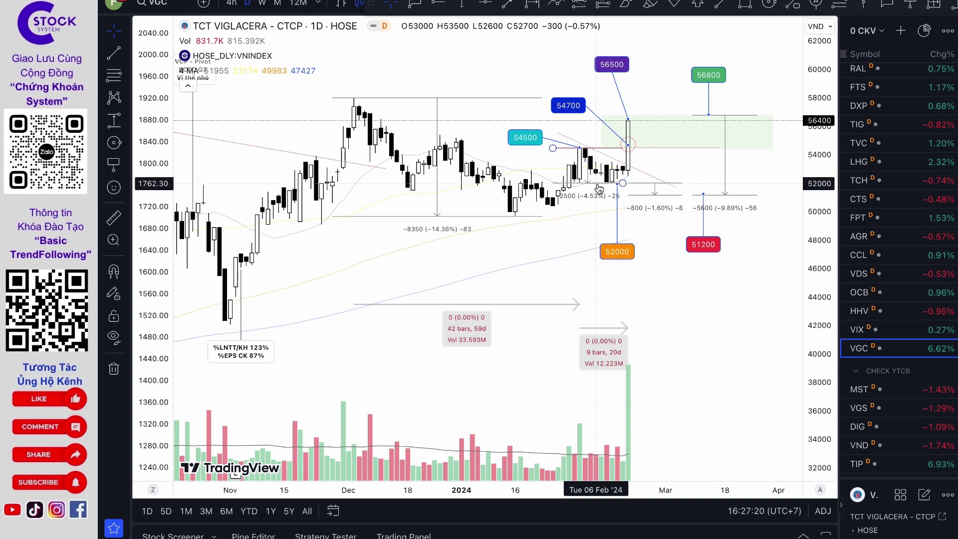
left_click(647, 188)
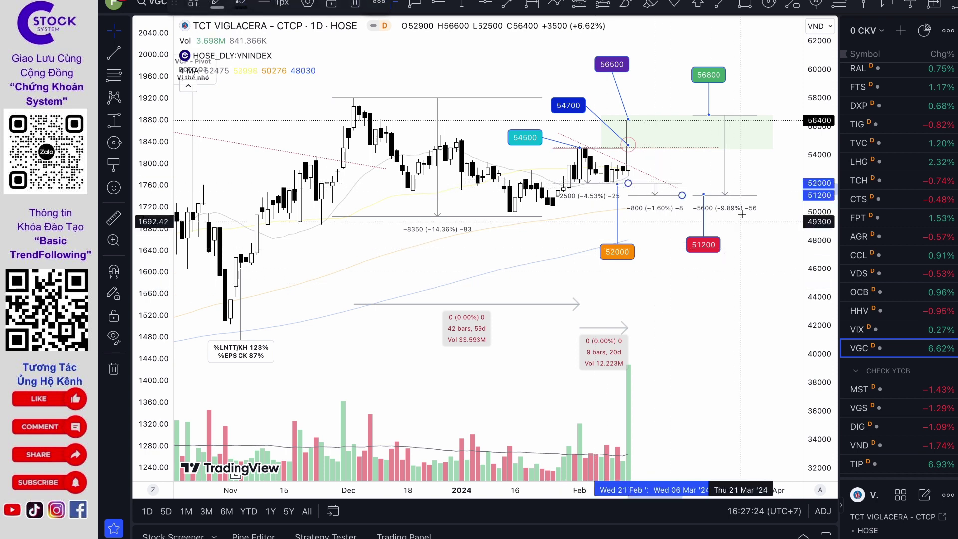
left_click(745, 196)
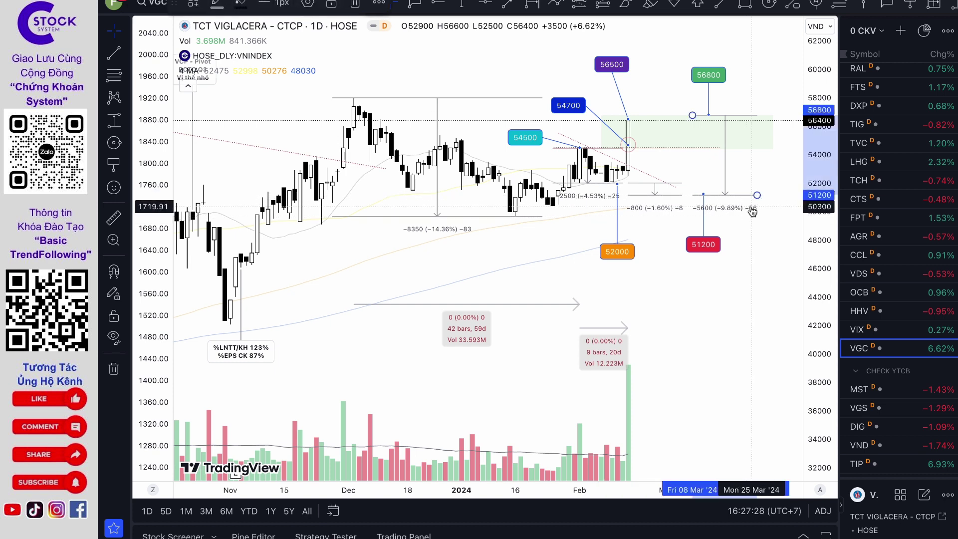
left_click(676, 149)
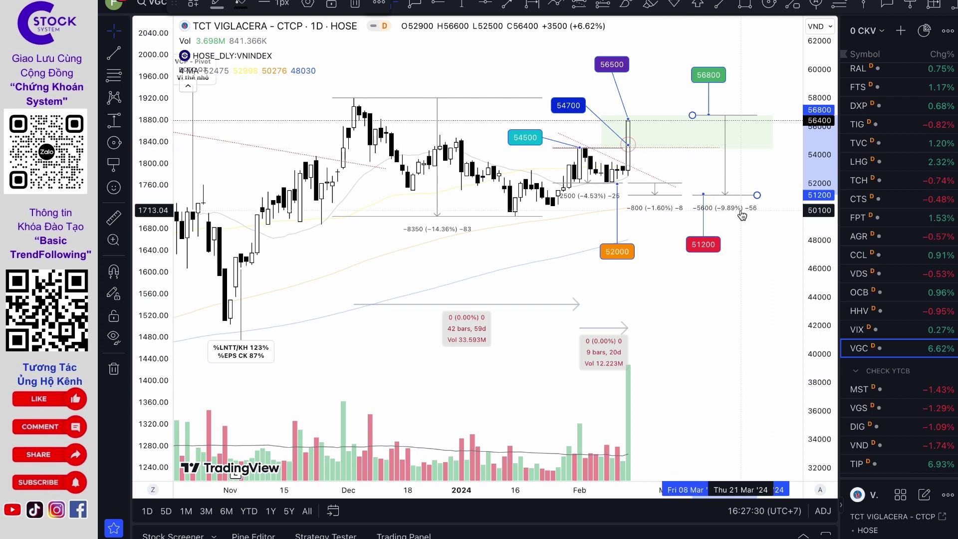
left_click(752, 198)
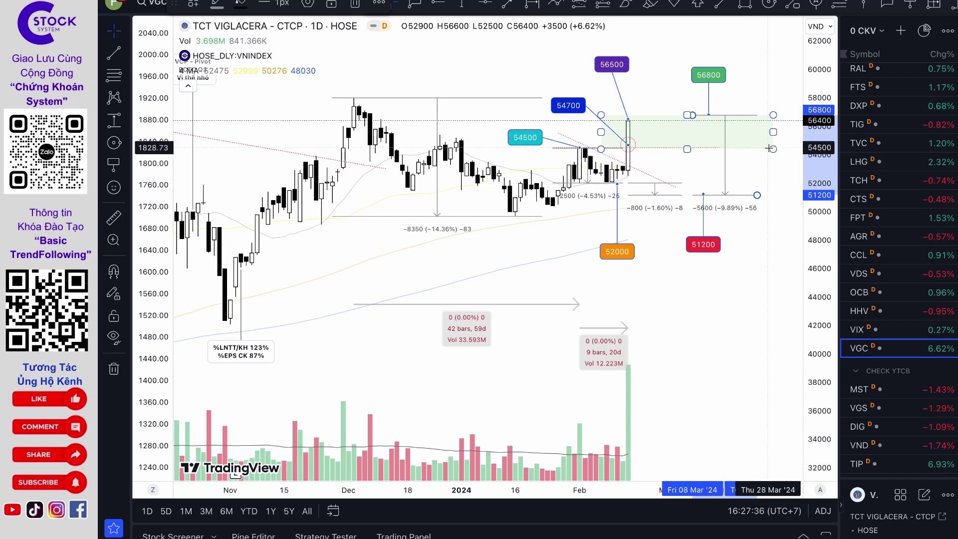
left_click(768, 151)
Return to the checklist and examine the %Stoploss column's < 3ATR and < 10% limits together with VGC's %Stoploss formula
key("ctrl+Right")
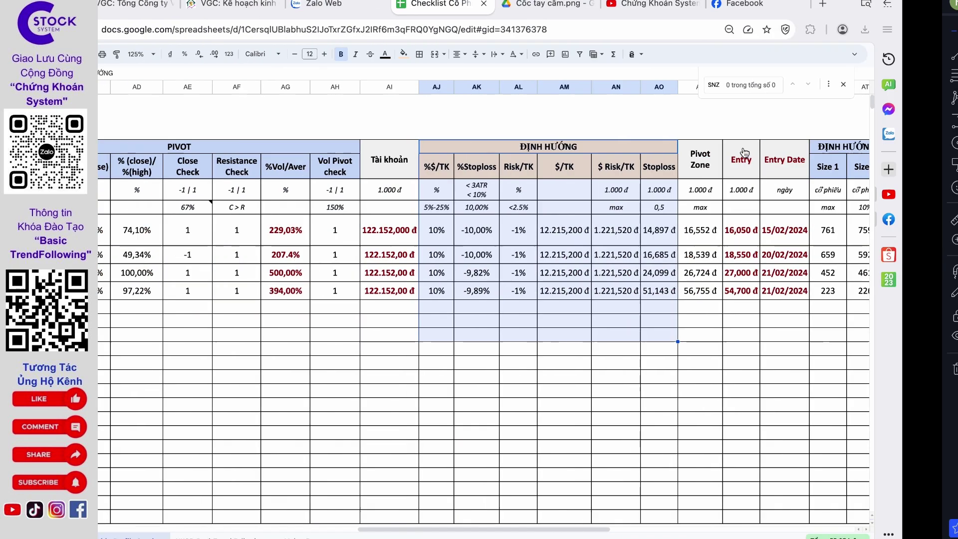
left_click(552, 320)
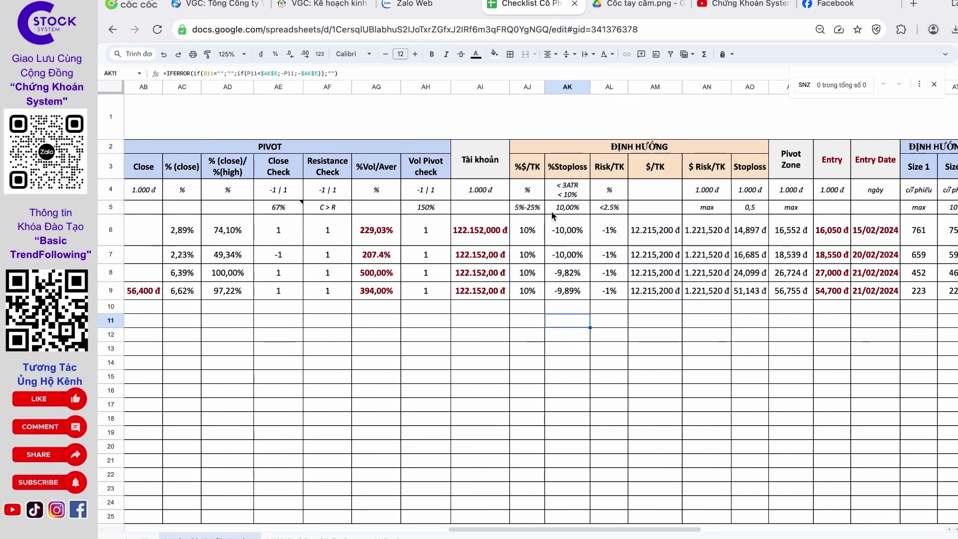
left_click(563, 188)
left_click_drag(563, 189, 563, 328)
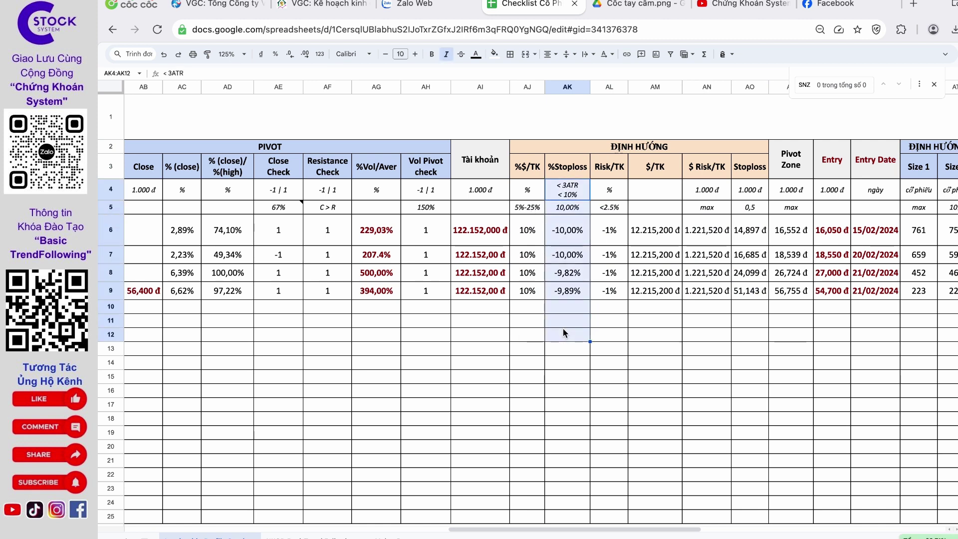
left_click(578, 199)
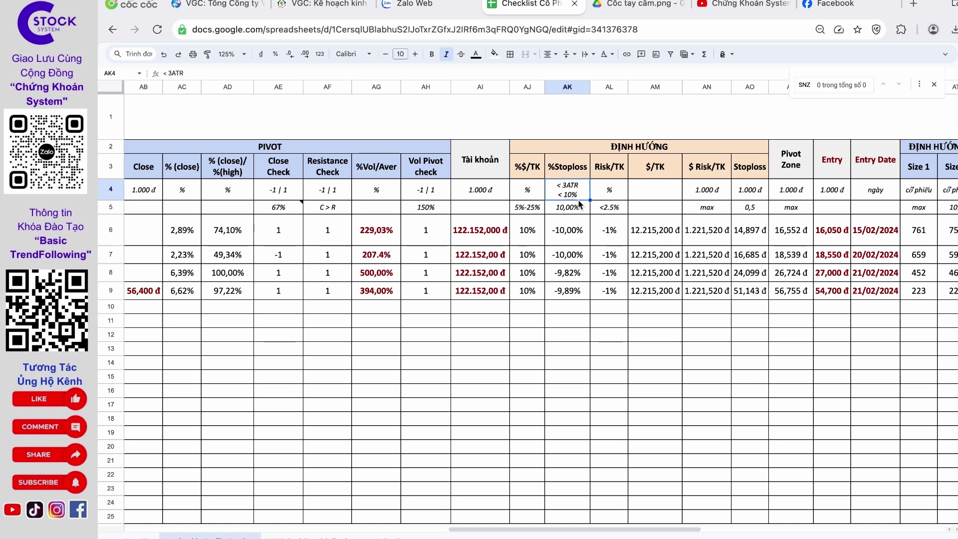
left_click(572, 290)
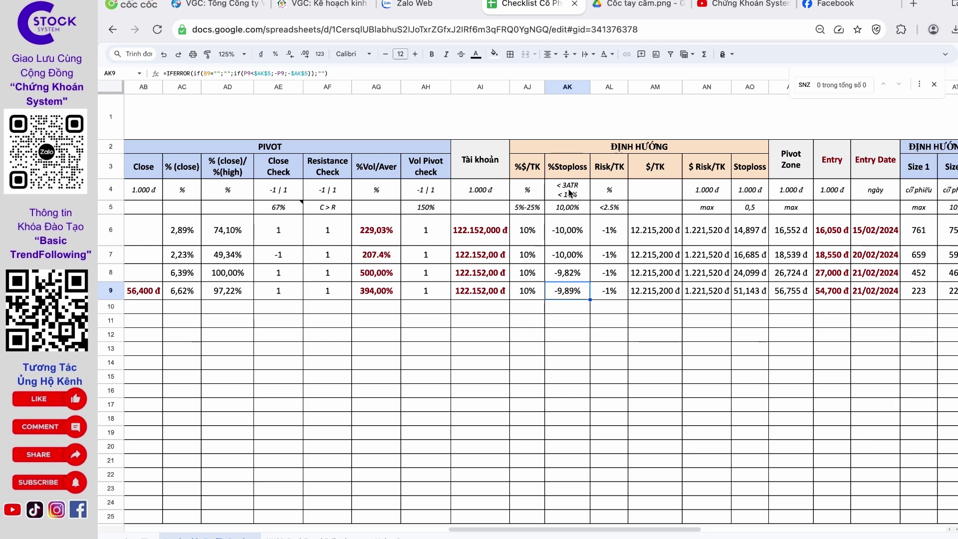
scroll(552, 325, "left", 5)
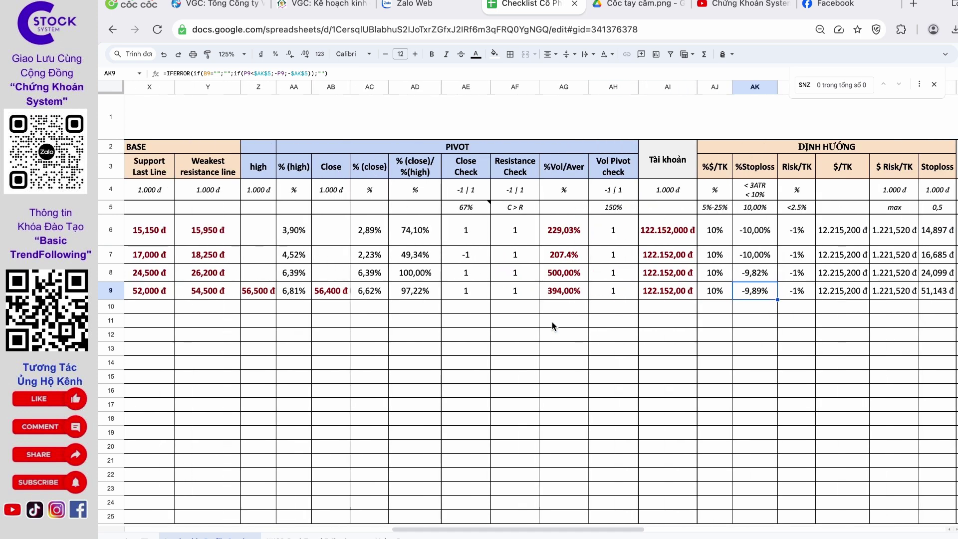
scroll(552, 326, "right", 3)
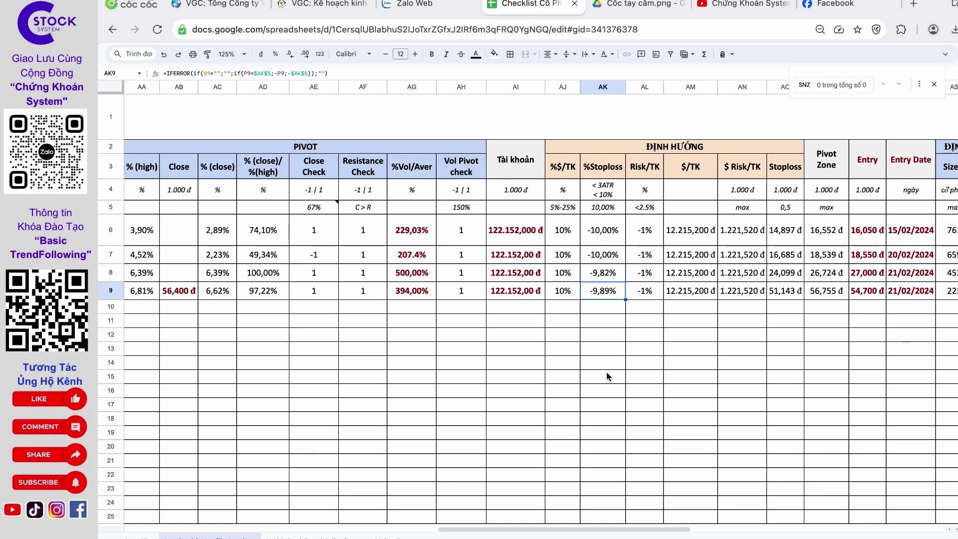
scroll(608, 377, "right", 4)
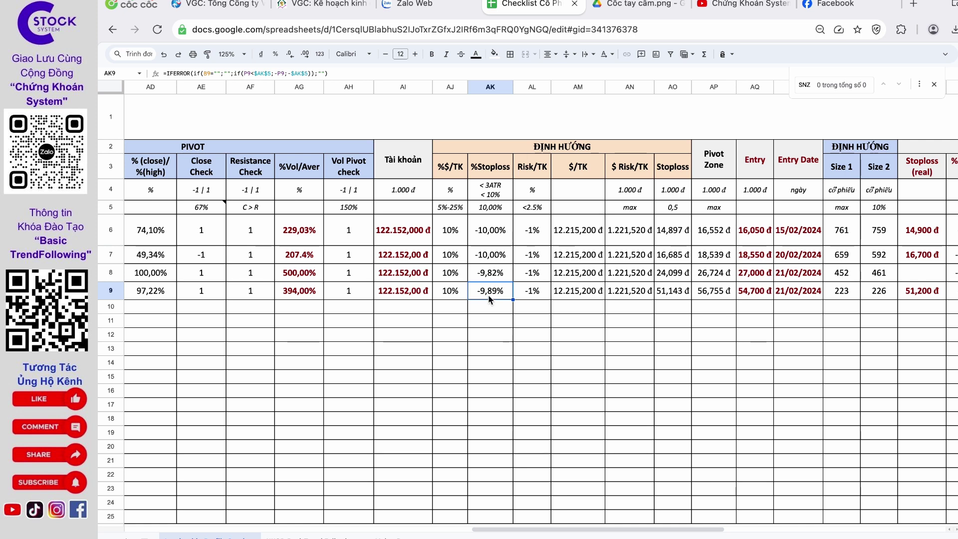
Examine how VGC's Risk/TK and $/TK cells are calculated from the account, %$/TK and %Stoploss values
left_click(541, 292)
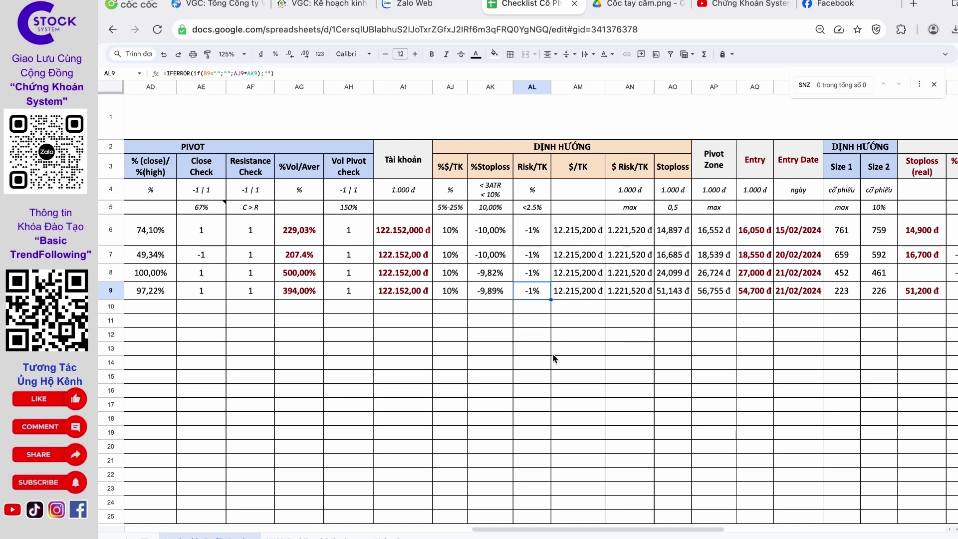
left_click(446, 294)
left_click(501, 294)
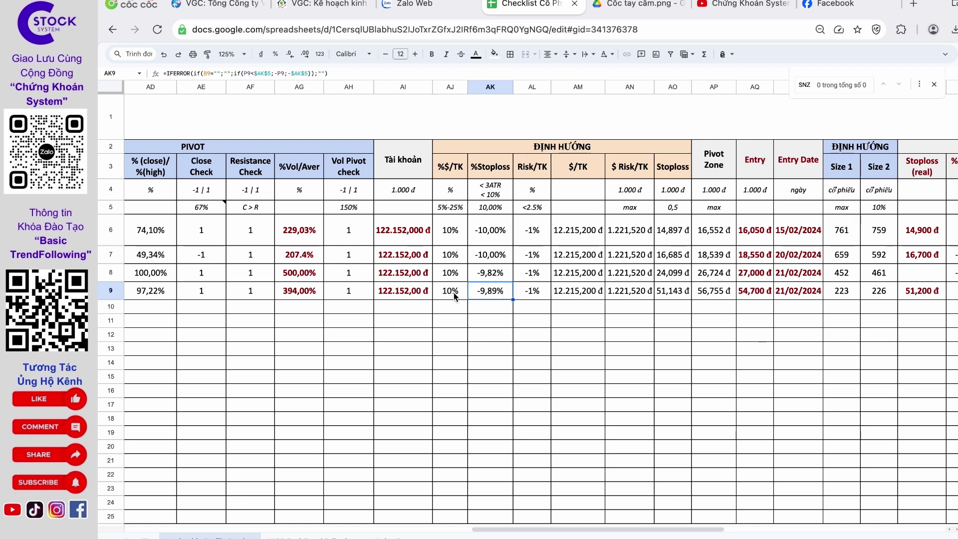
left_click(523, 293)
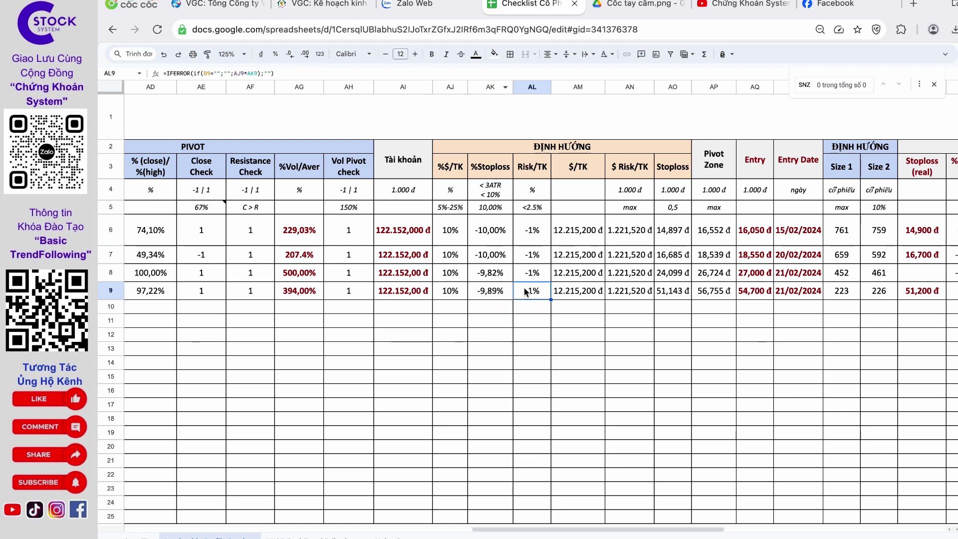
left_click(585, 293)
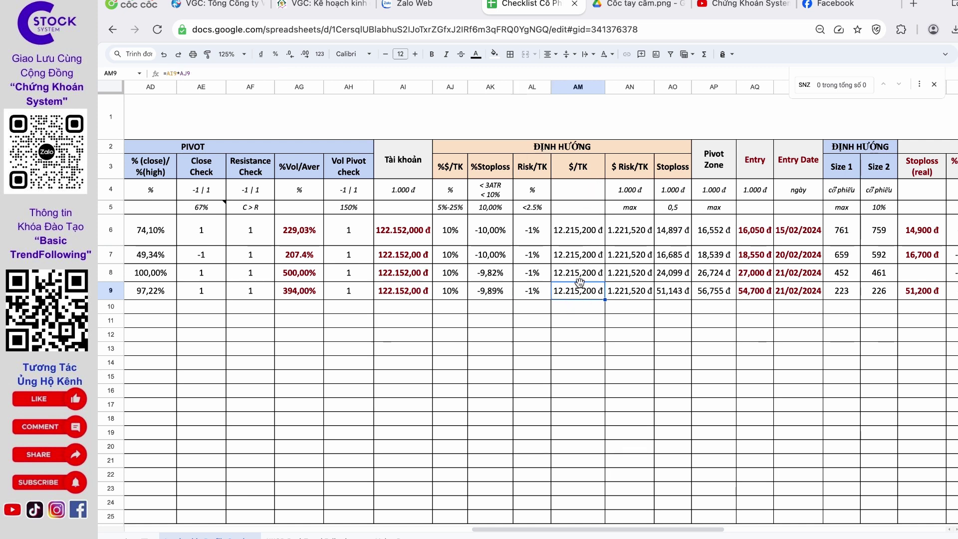
left_click(458, 293)
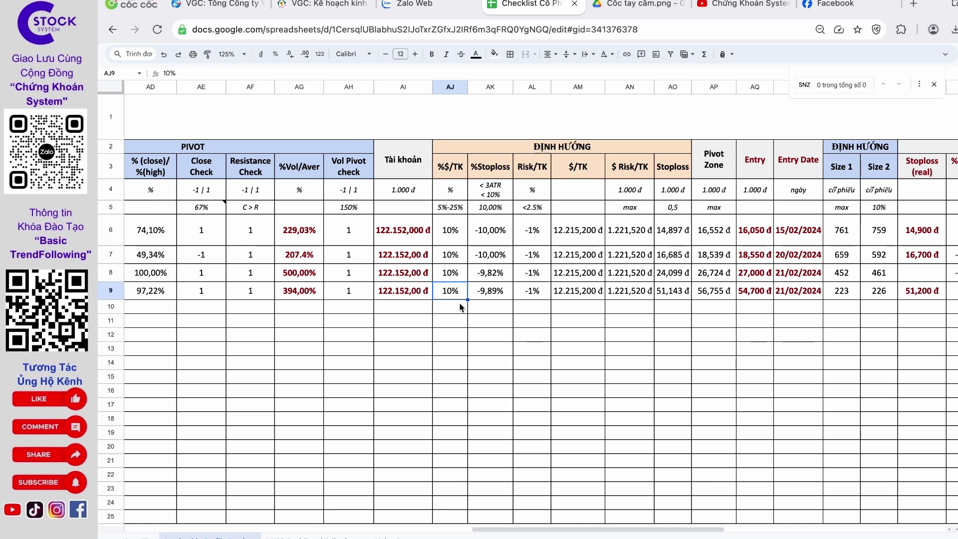
Examine how VGC's $/TK, $ Risk/TK and Stoploss cells are calculated in the ĐỊNH HƯỚNG group
left_click(587, 287)
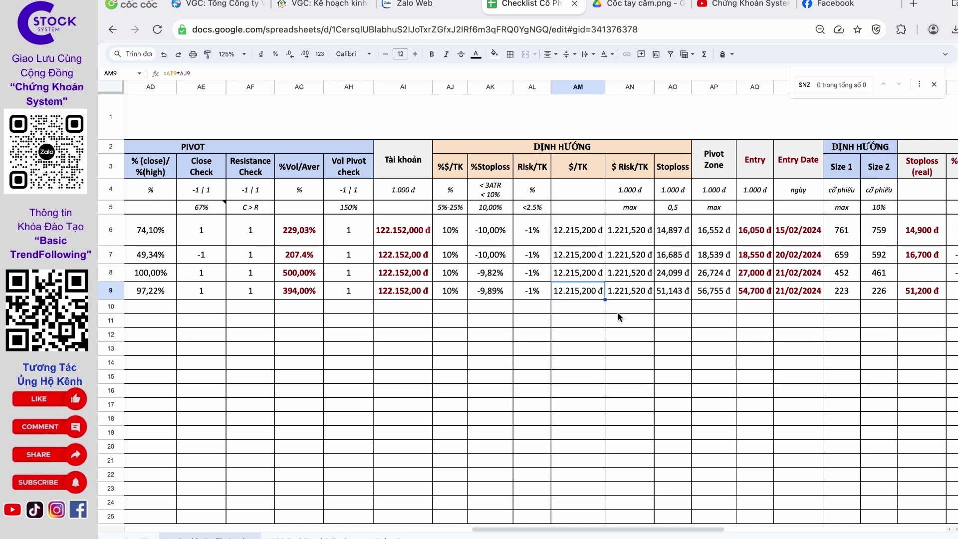
left_click(625, 297)
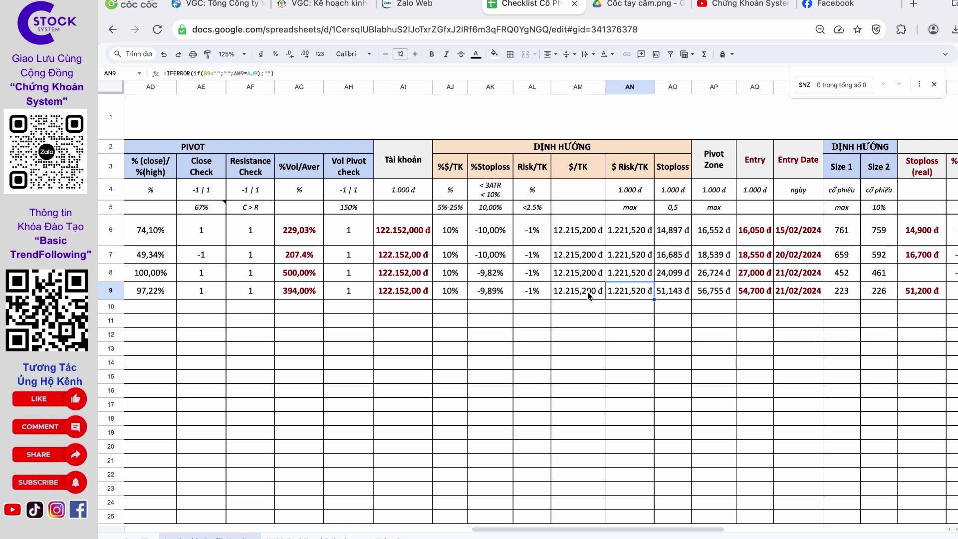
left_click(672, 295)
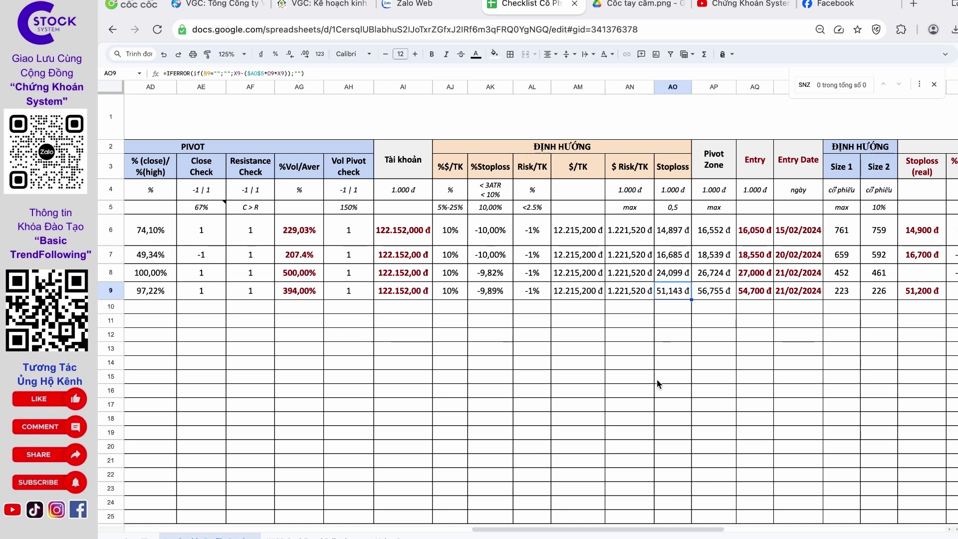
scroll(658, 383, "right", 3)
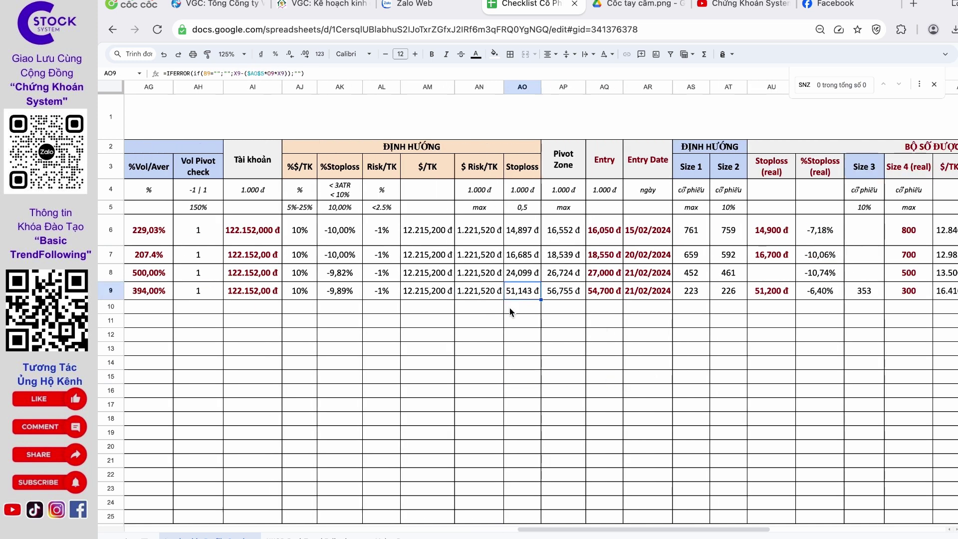
scroll(510, 312, "left", 1)
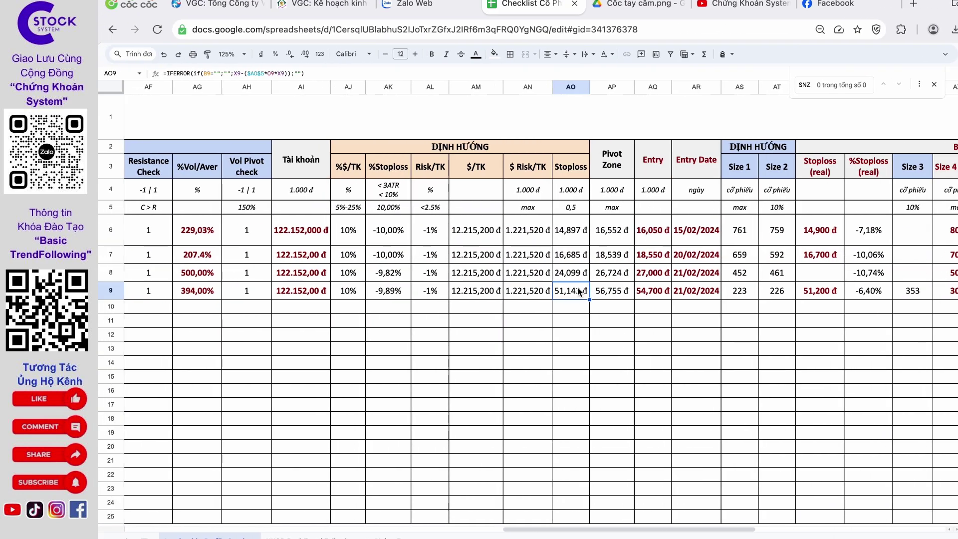
Inspect VGC's Pivot Zone formula and Entry price, and compare them with the pivot zone on the TradingView chart
left_click(612, 292)
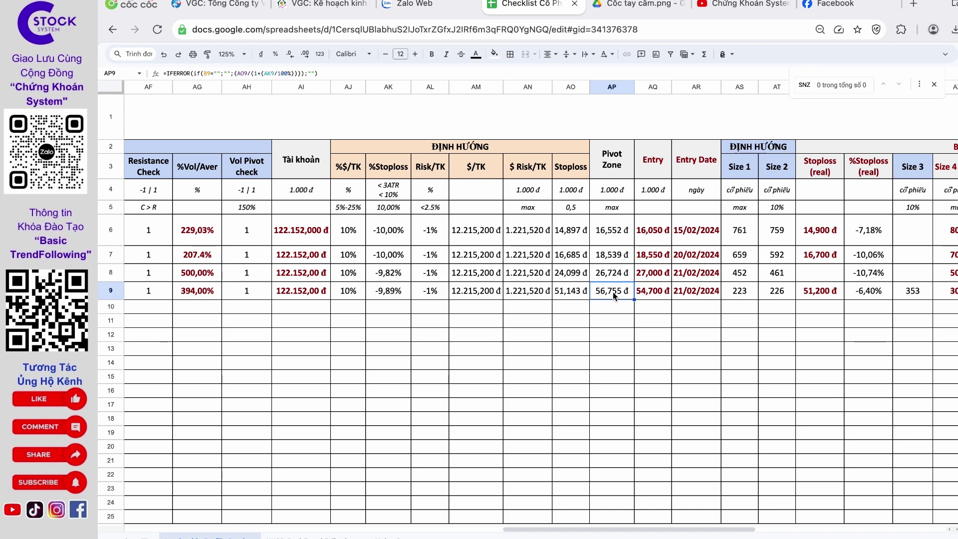
left_click(646, 294)
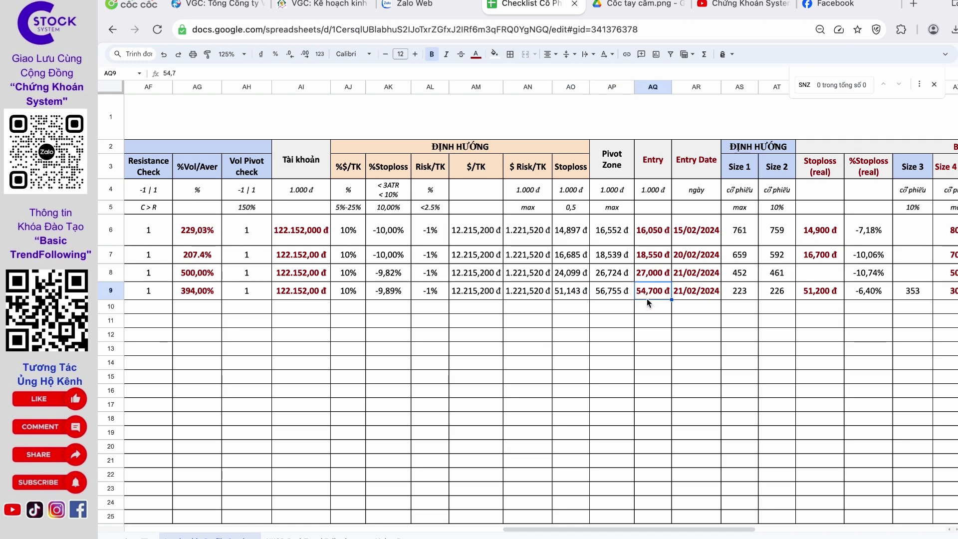
key("ctrl+Right")
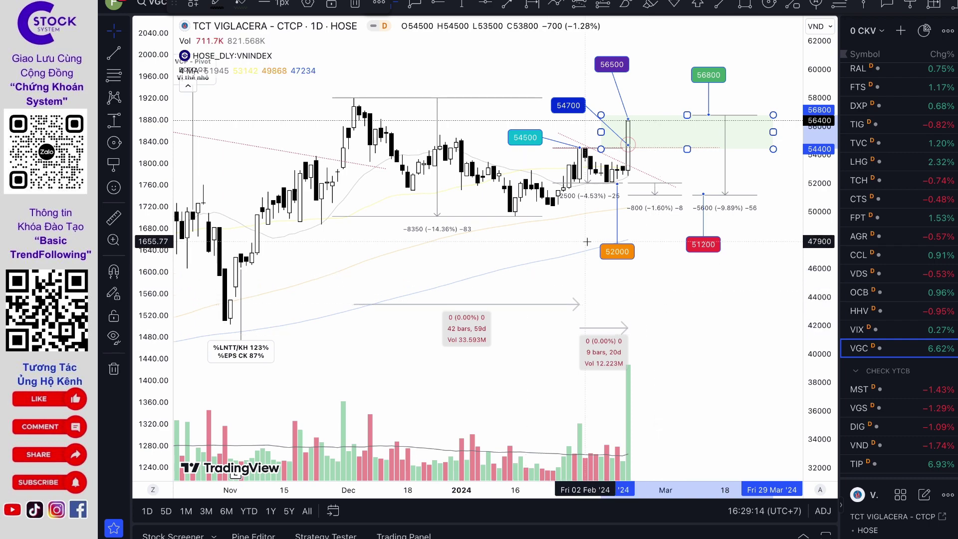
key("ctrl+Left")
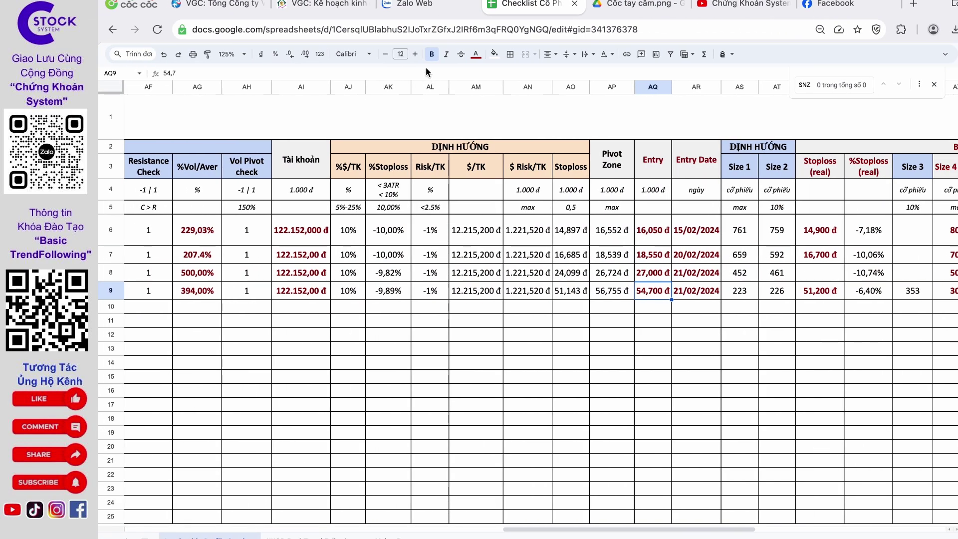
Switch to Zalo Web and find the VGC buy-point message in the BCKS.1 - Chứng Khoán System group, comparing it with the VGC chart
left_click(428, 6)
left_click(259, 144)
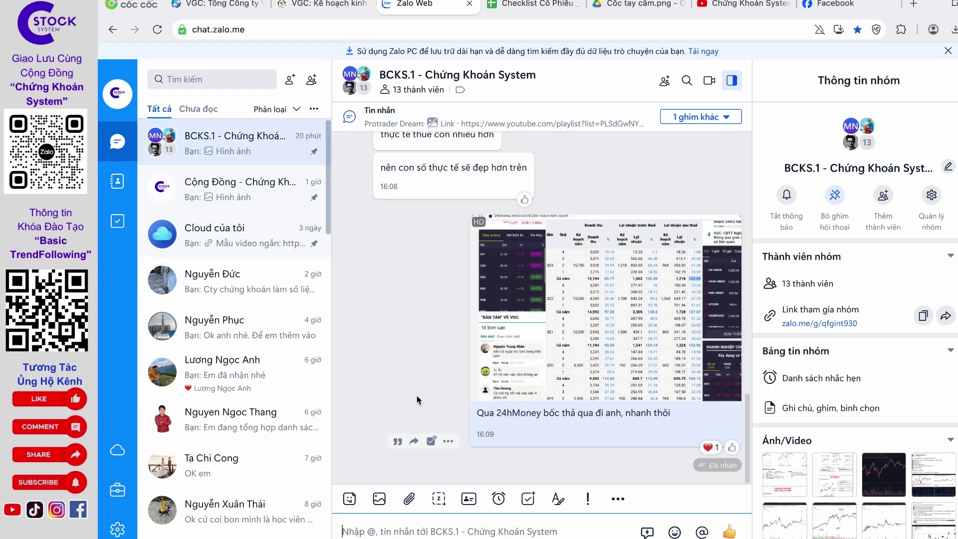
scroll(418, 400, "up", 10)
scroll(419, 401, "up", 15)
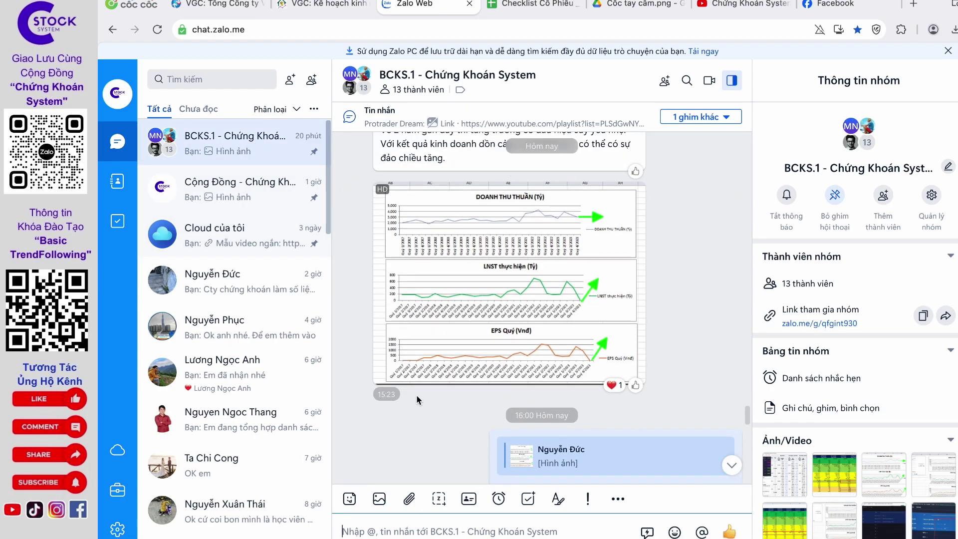
scroll(418, 400, "up", 15)
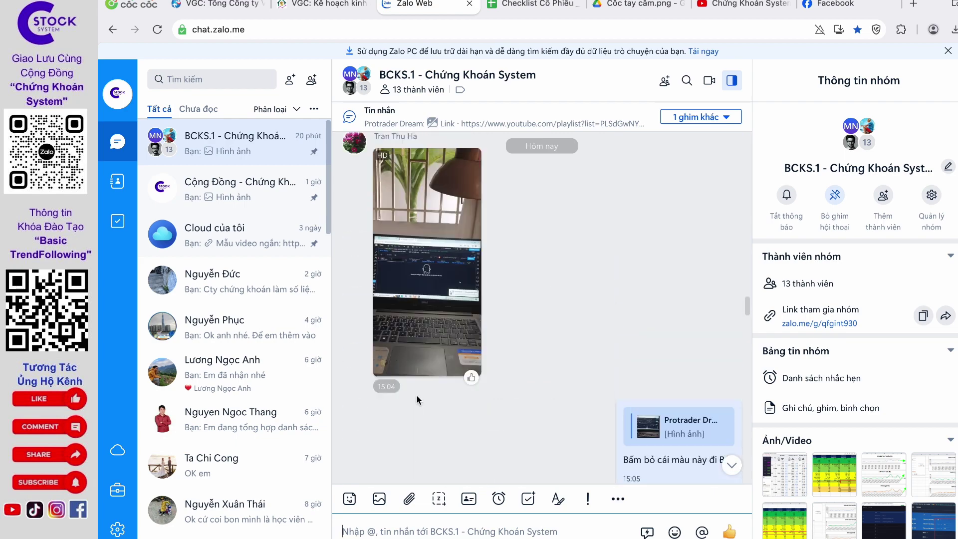
scroll(417, 398, "up", 15)
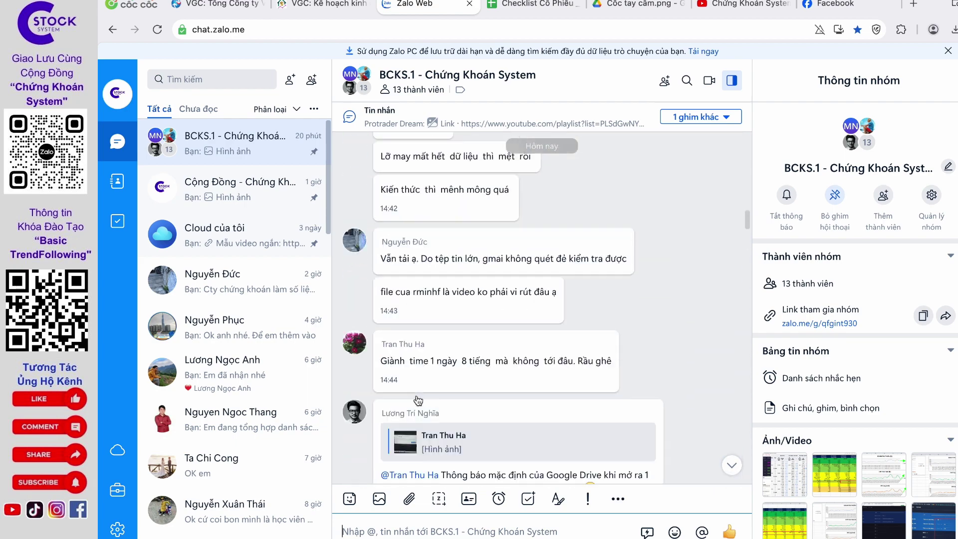
scroll(418, 399, "up", 2)
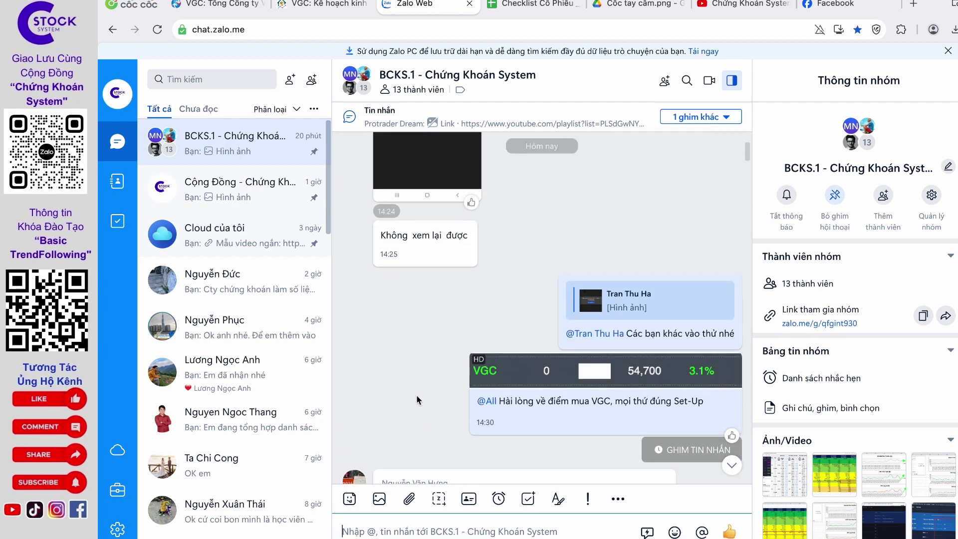
scroll(417, 397, "down", 1)
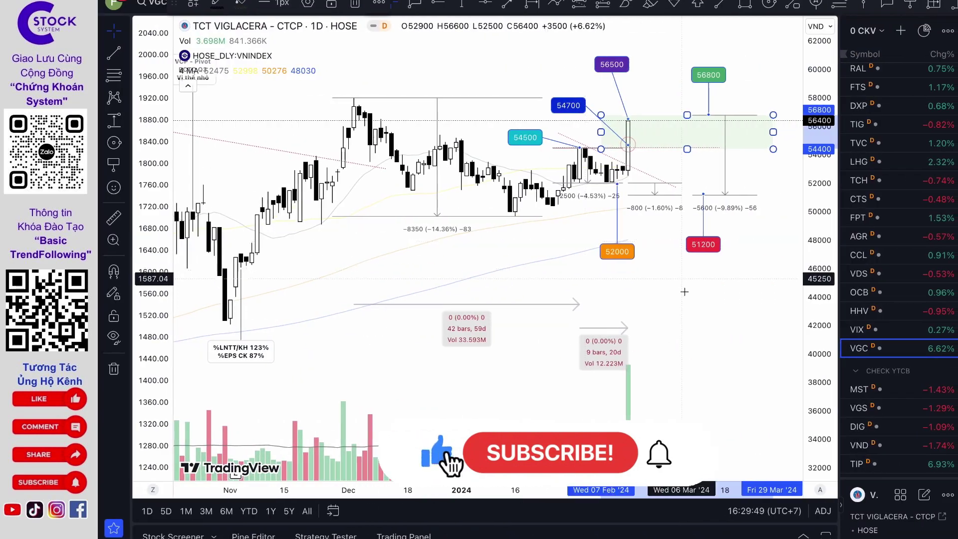
left_click(727, 350)
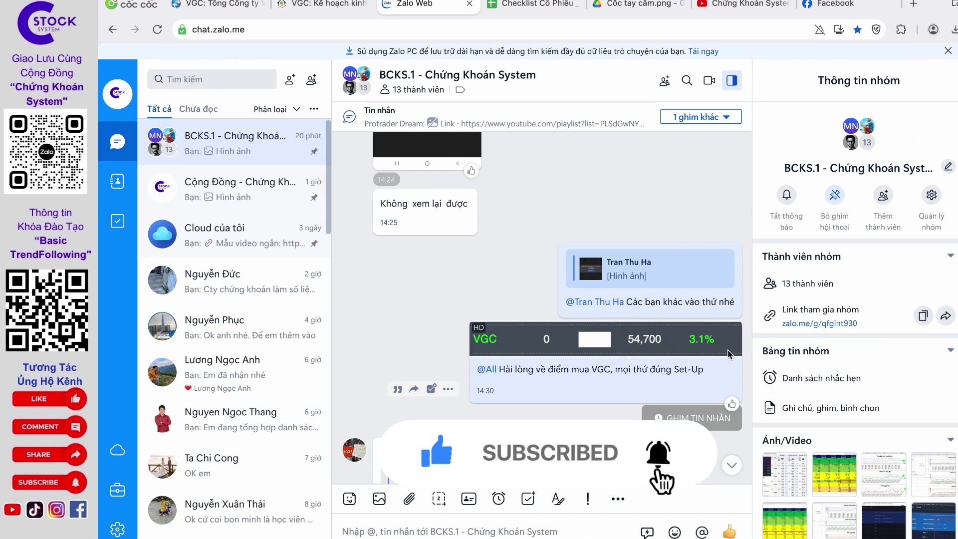
Return to the checklist and review VGC's Entry and Entry Date cells and the BỘ SỐ ĐƯỢC CHỌN columns
left_click(546, 11)
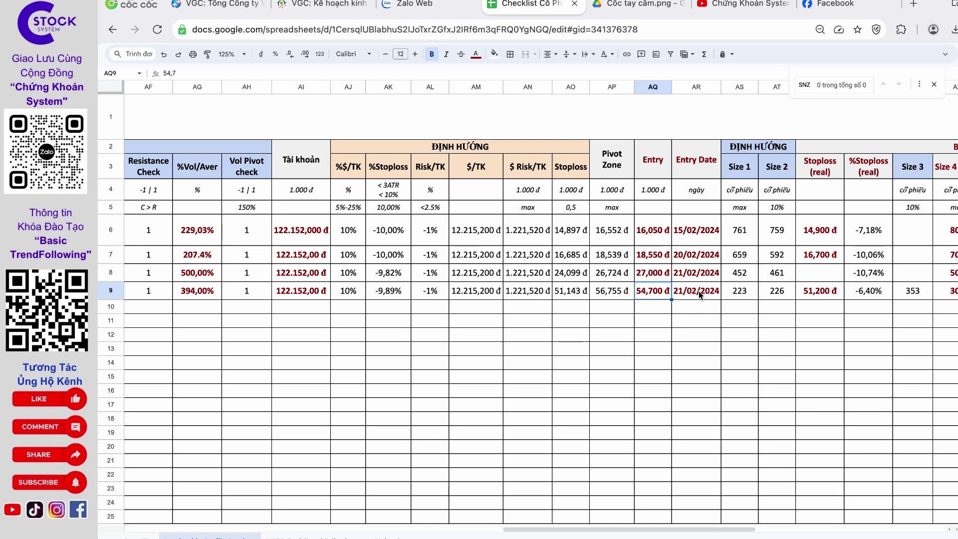
left_click(699, 292)
left_click(663, 295)
left_click(701, 297)
scroll(718, 350, "right", 3)
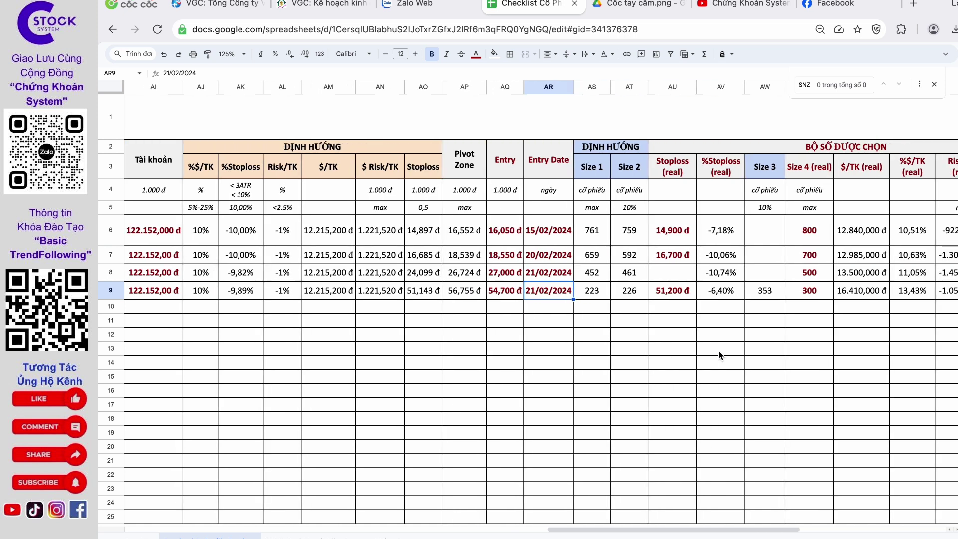
scroll(682, 316, "right", 2)
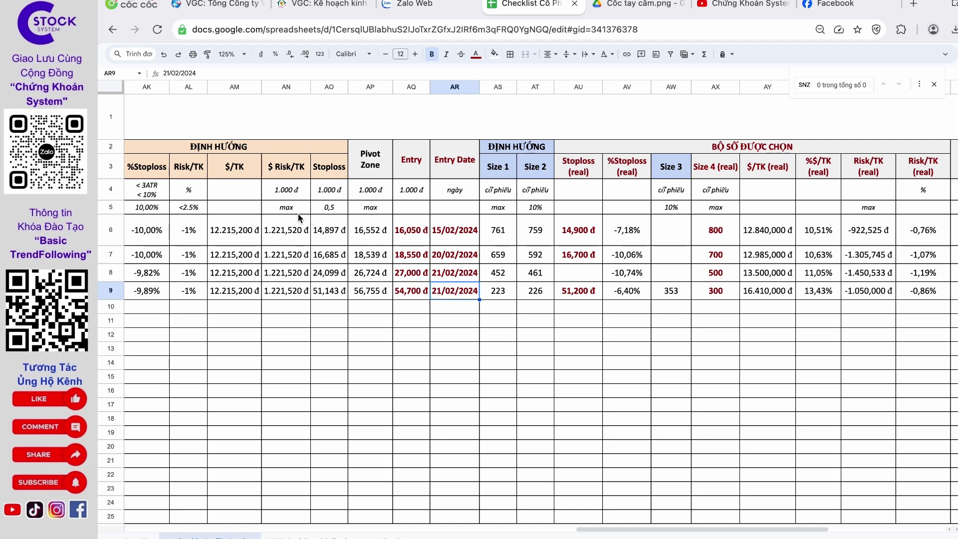
Examine how VGC's Size 1 share count is calculated from its $/TK amount and Entry price
left_click(411, 293)
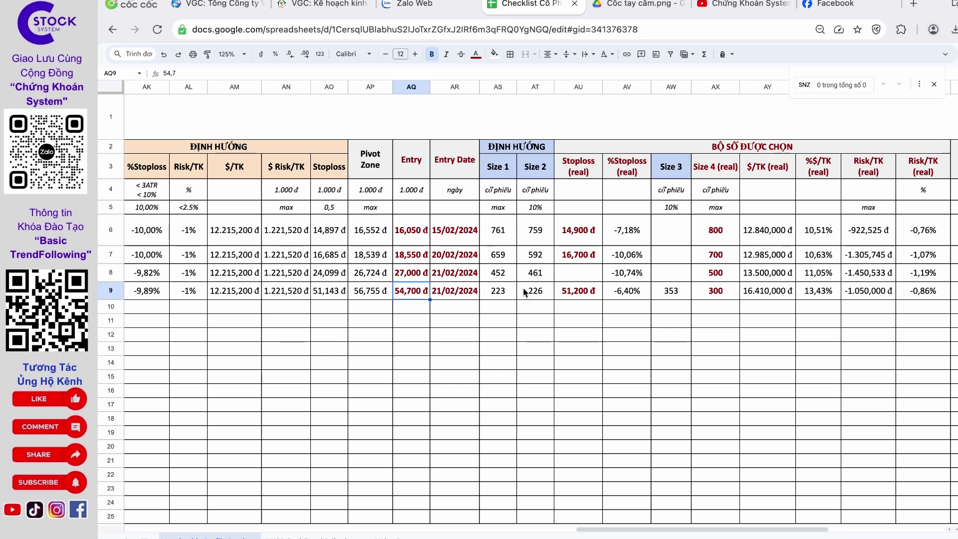
scroll(489, 293, "left", 1)
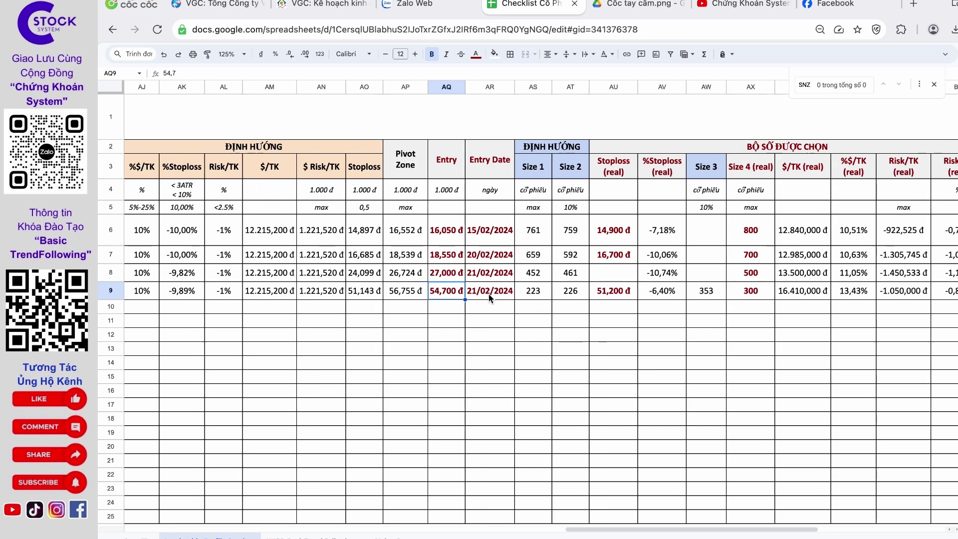
scroll(489, 294, "right", 1)
scroll(489, 295, "left", 4)
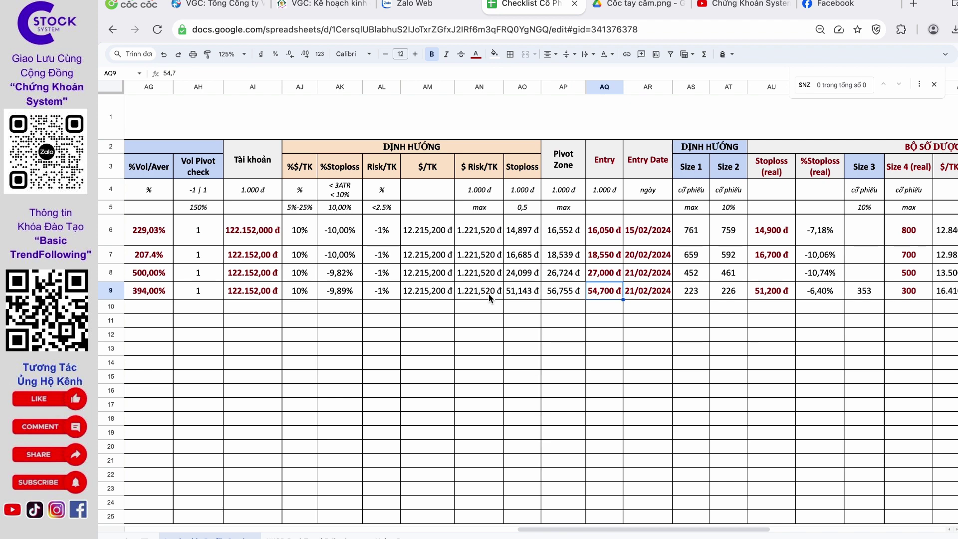
left_click(437, 294)
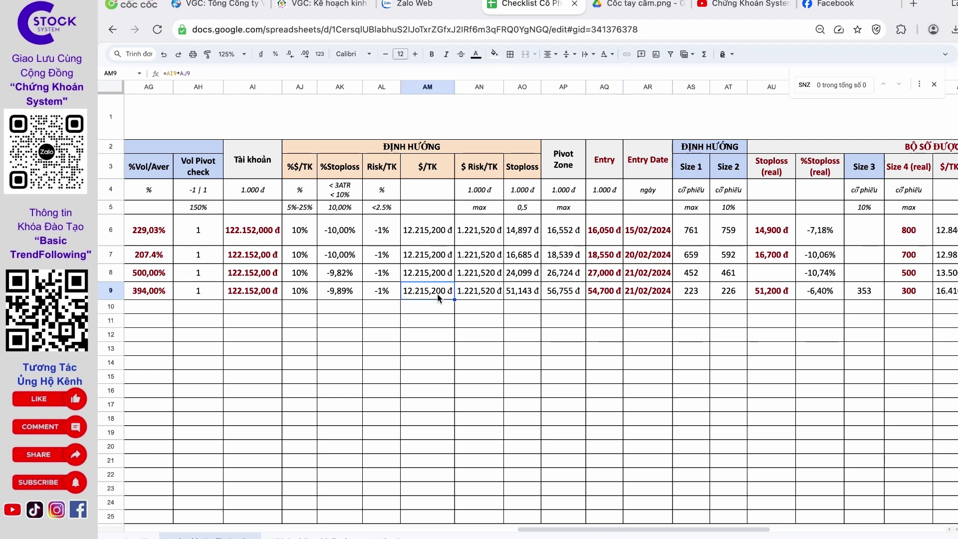
scroll(504, 418, "right", 4)
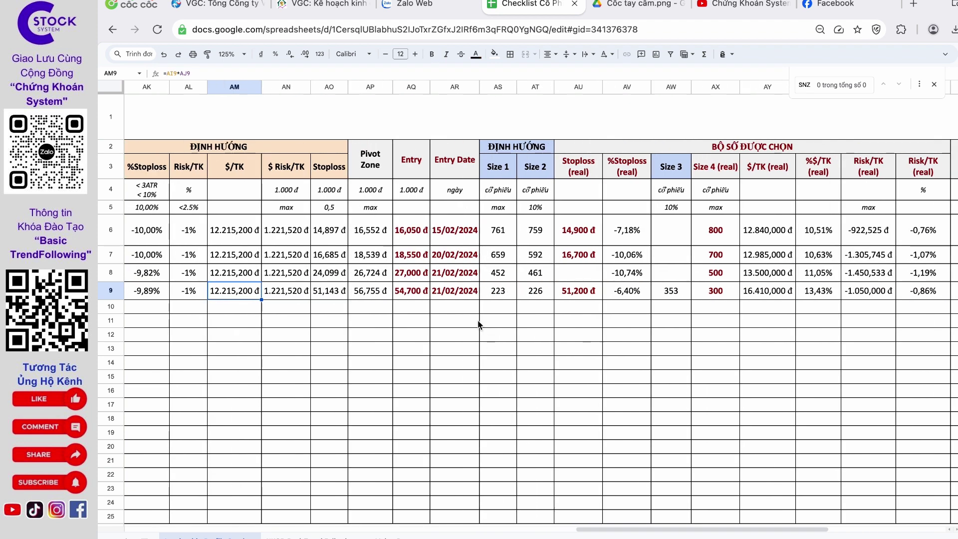
left_click(414, 291)
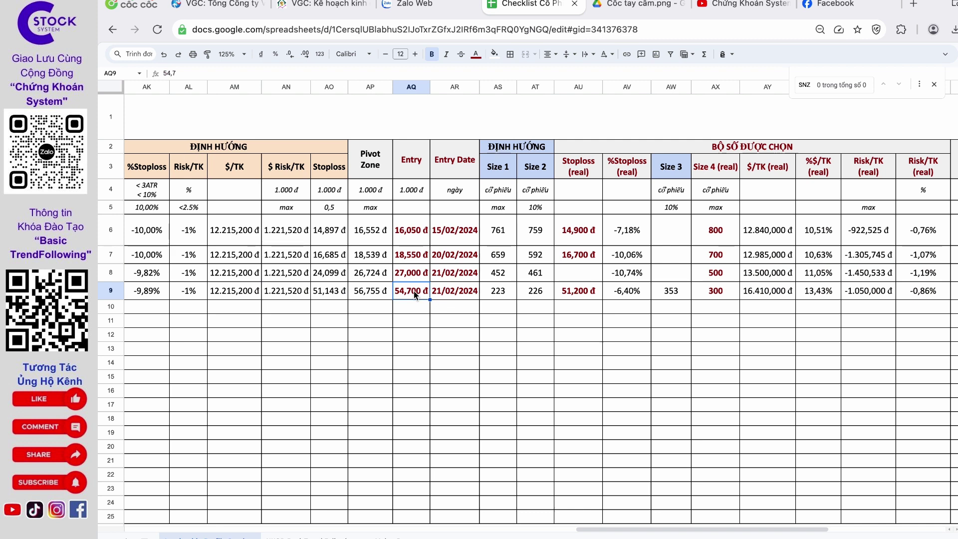
left_click(497, 294)
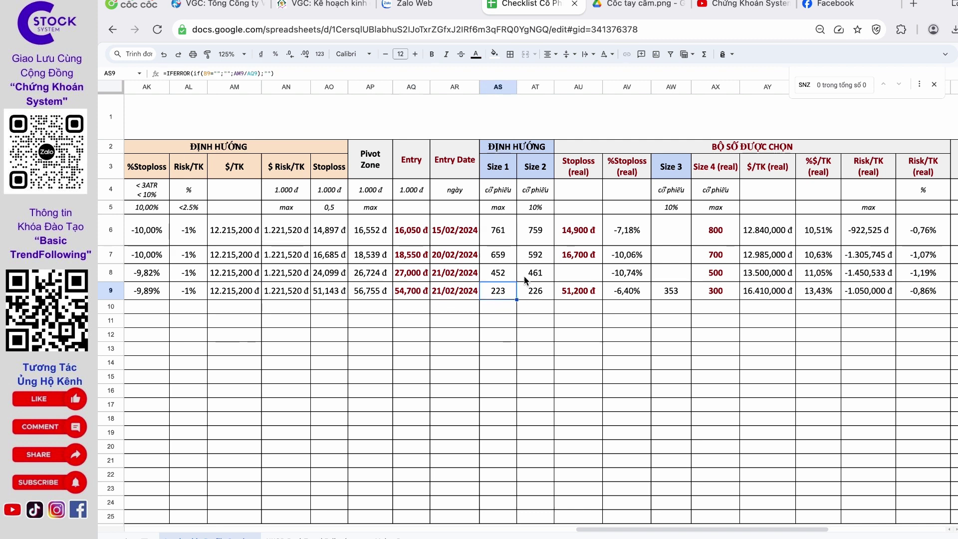
Examine VGC's Size 2 formula and compare the Size 1 and Size 2 share counts with the preceding risk columns
left_click(529, 297)
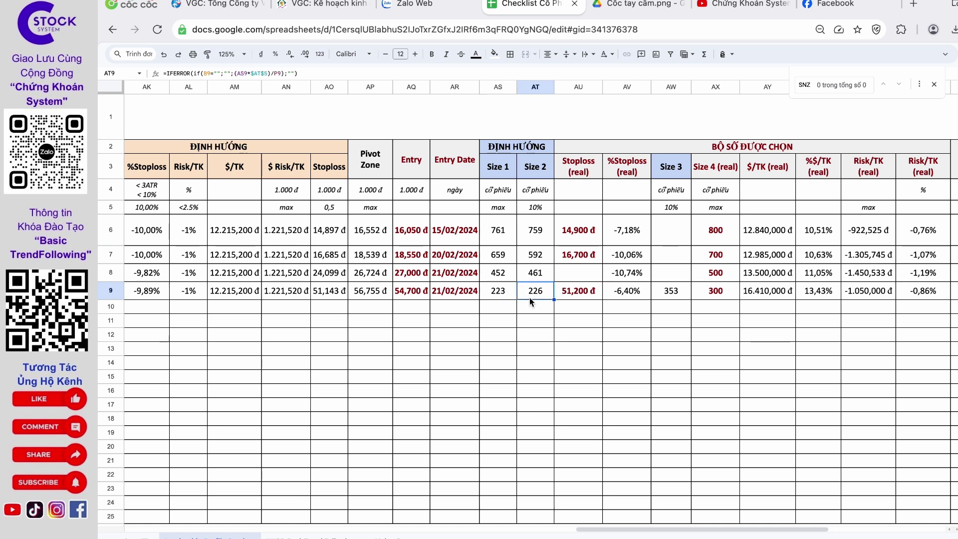
scroll(523, 328, "left", 2)
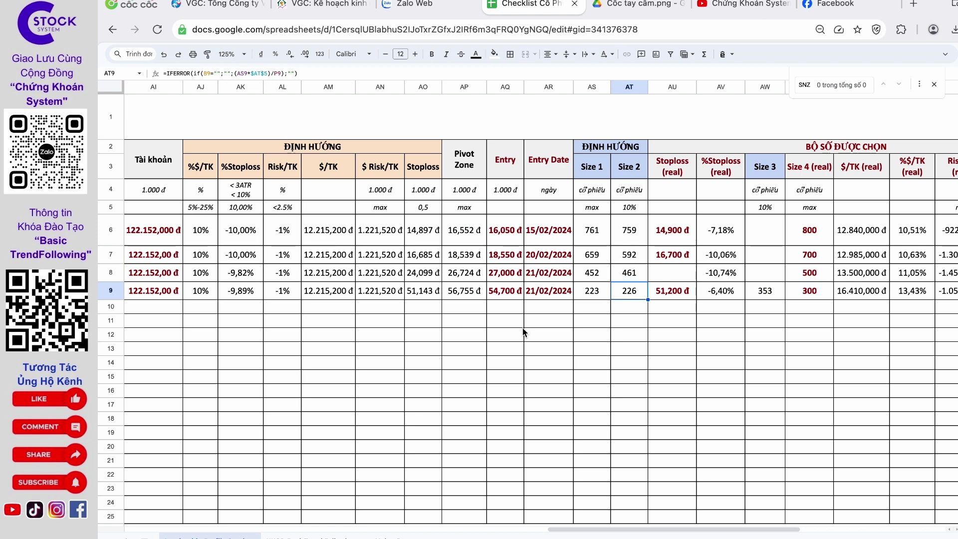
scroll(523, 328, "right", 2)
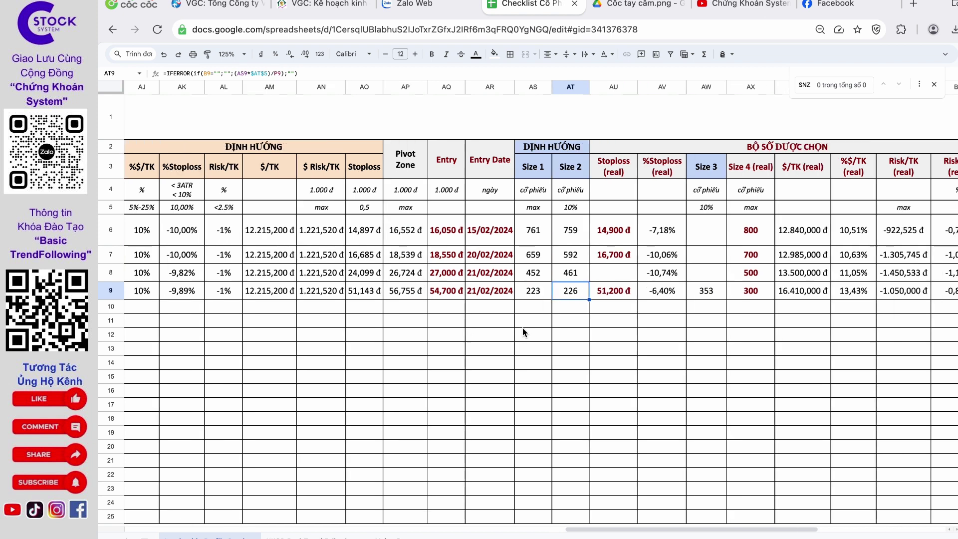
left_click(534, 292)
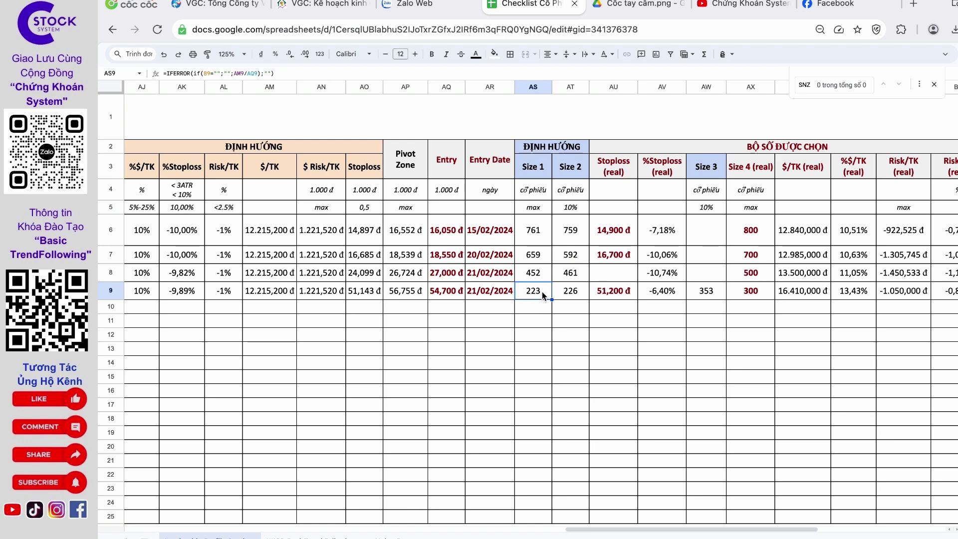
left_click(579, 295)
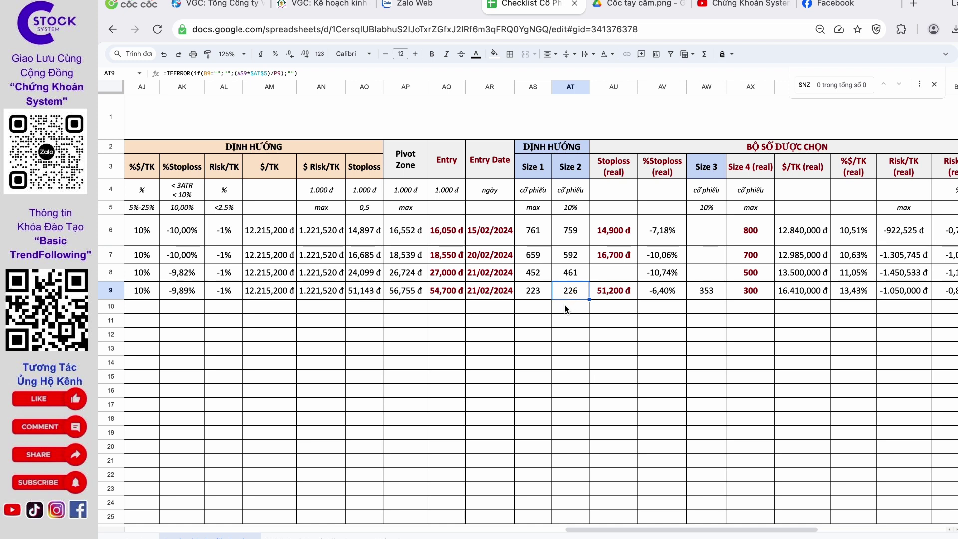
scroll(566, 307, "left", 2)
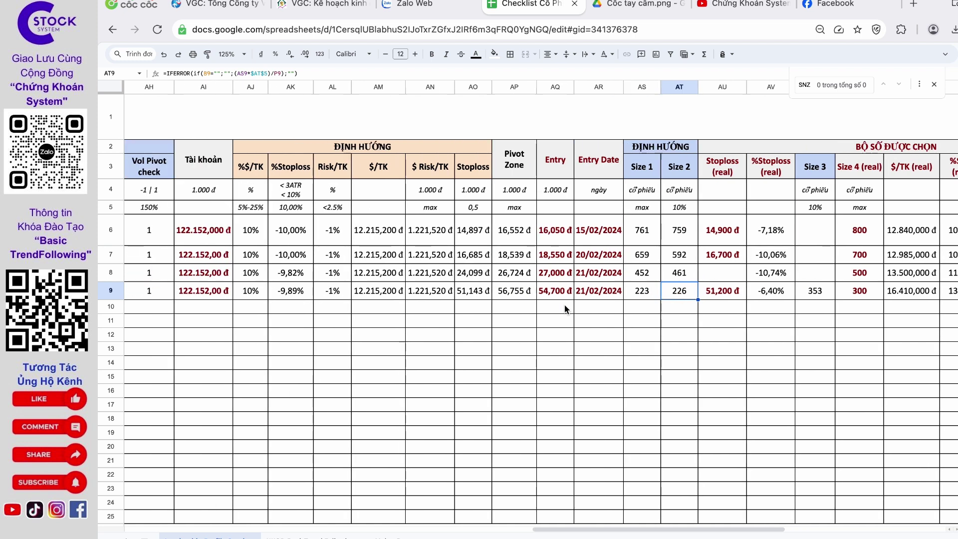
scroll(567, 307, "right", 2)
left_click_drag(541, 294, 575, 294)
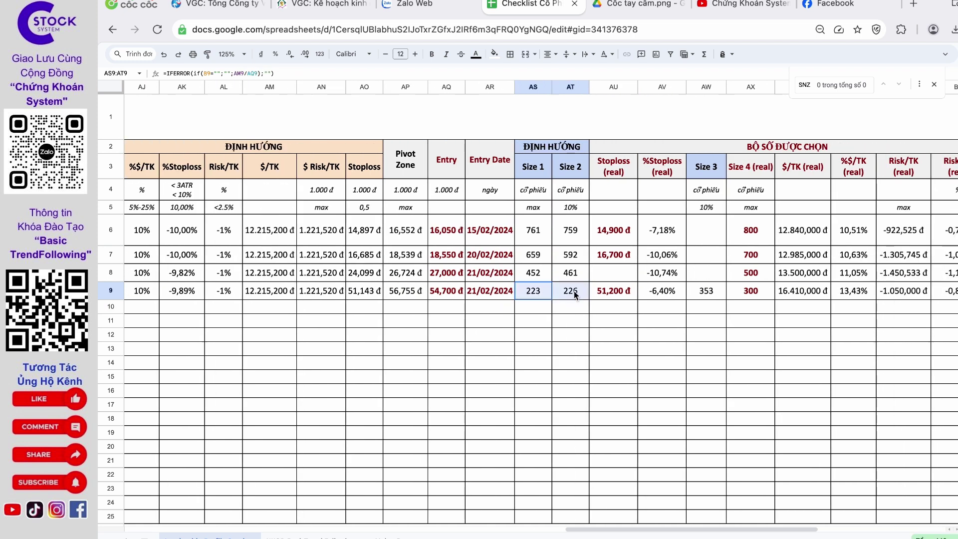
left_click(575, 294)
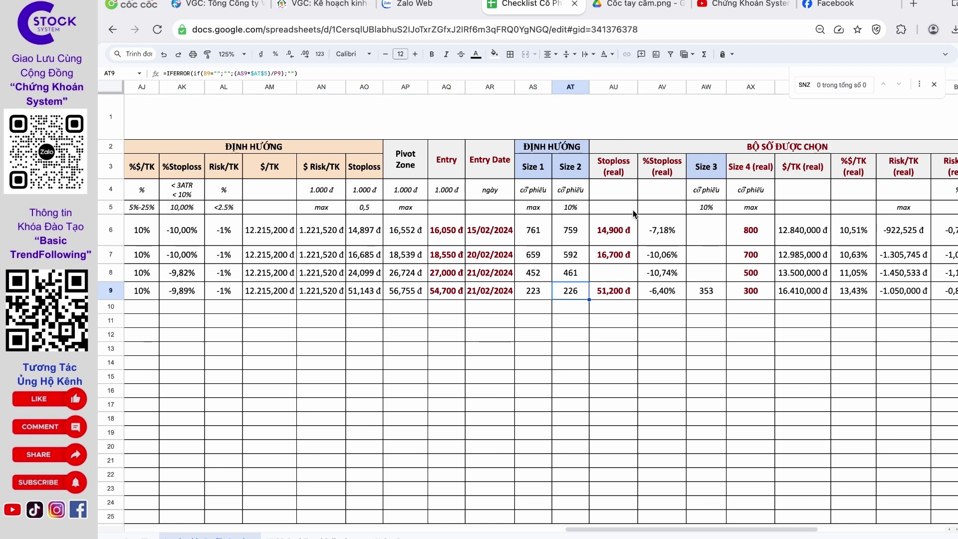
scroll(612, 256, "left", 2)
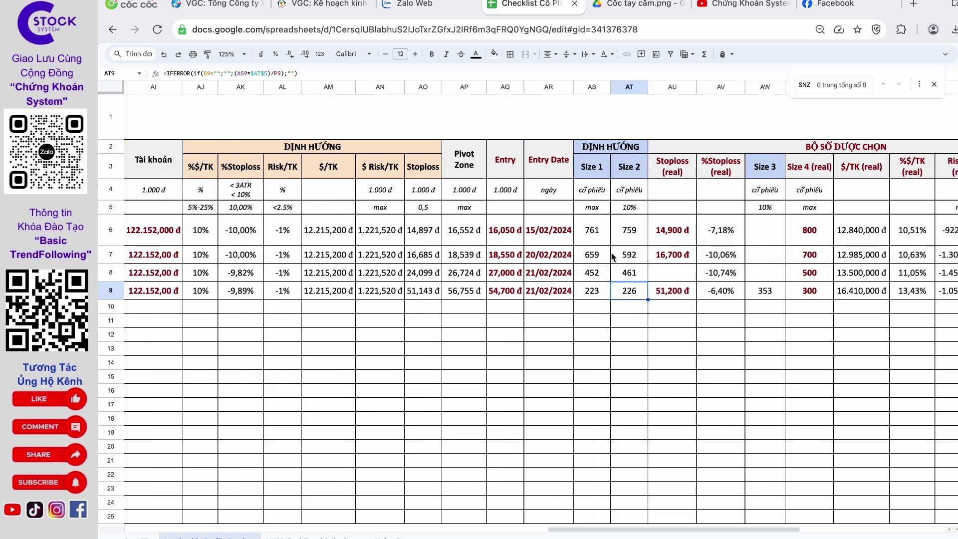
Review VGC's pivot checks and examine the formula behind its guideline Stoploss in the ĐỊNH HƯỚNG columns
scroll(612, 257, "left", 2)
scroll(503, 280, "left", 5)
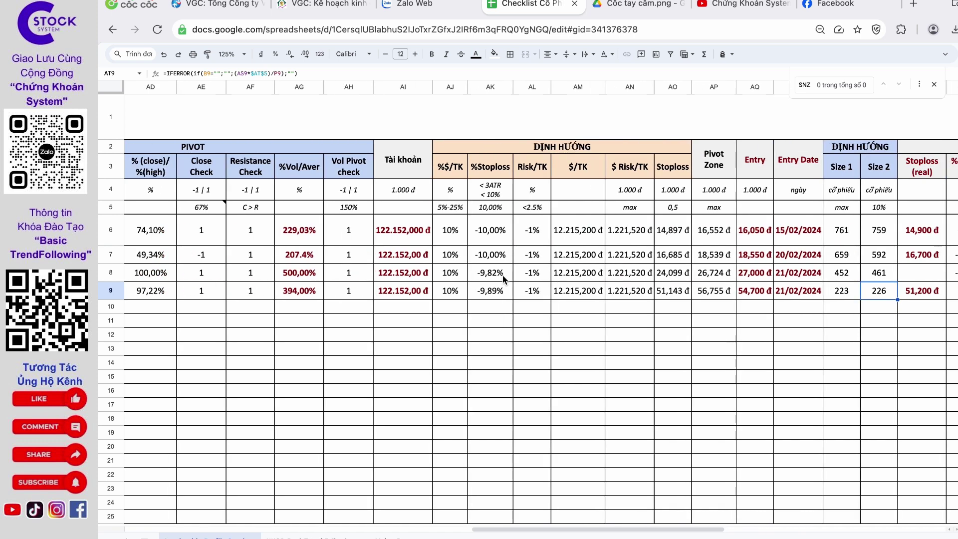
scroll(439, 283, "left", 4)
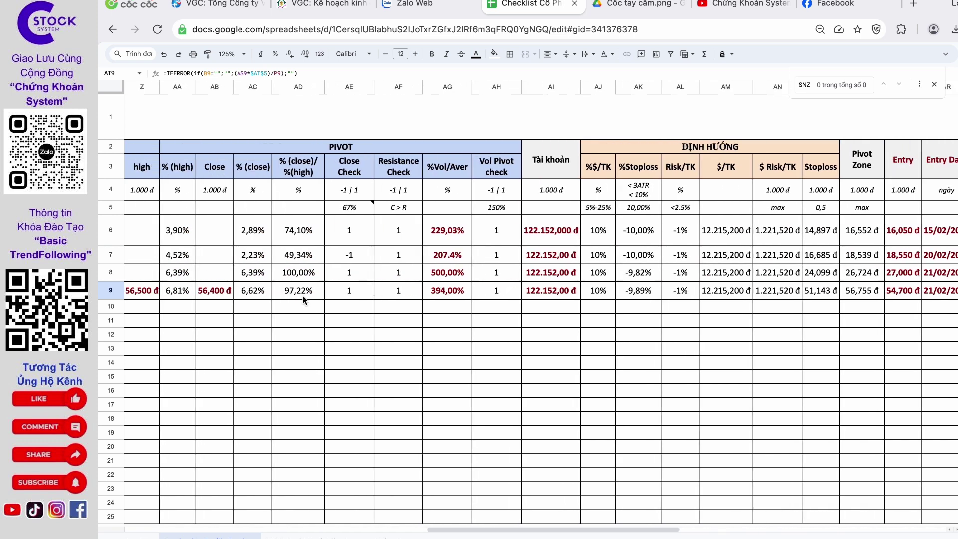
scroll(354, 313, "right", 4)
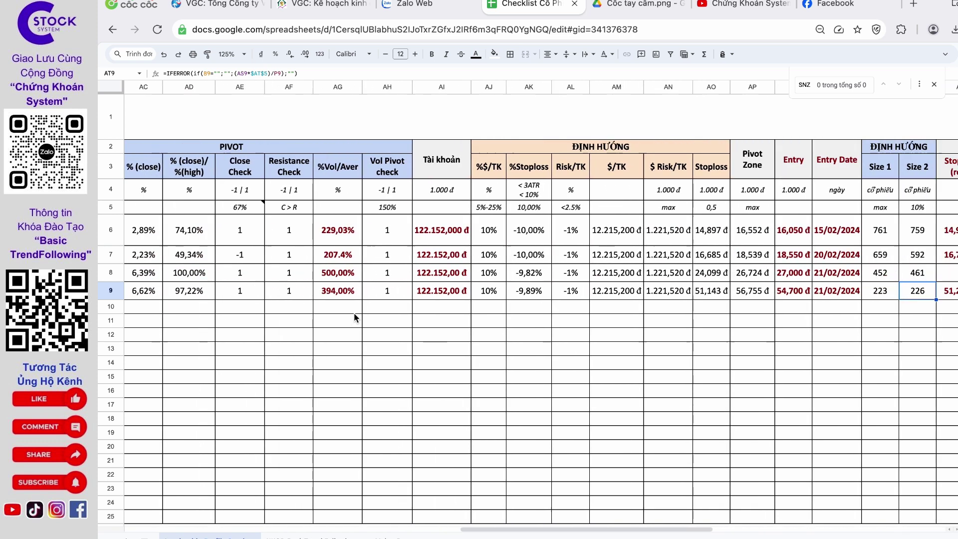
left_click(663, 288)
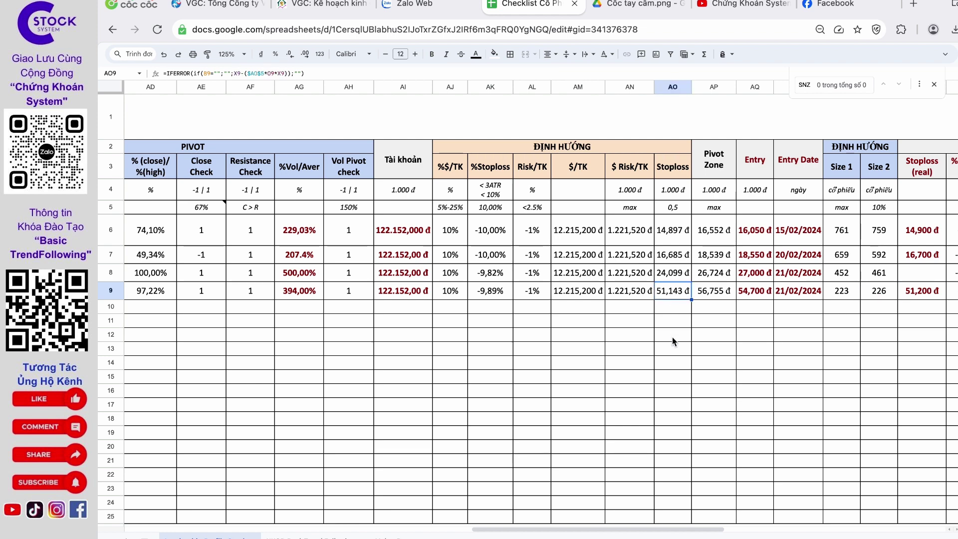
scroll(678, 342, "right", 6)
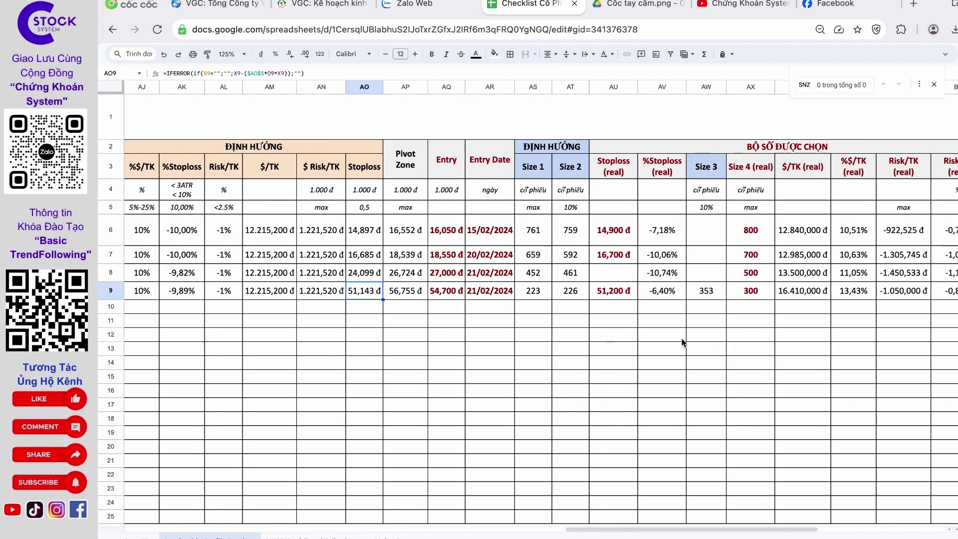
Examine VGC's Stoploss (real) and %Stoploss (real) cells, comparing them with the entry and stop-loss levels on the TradingView chart
left_click(609, 295)
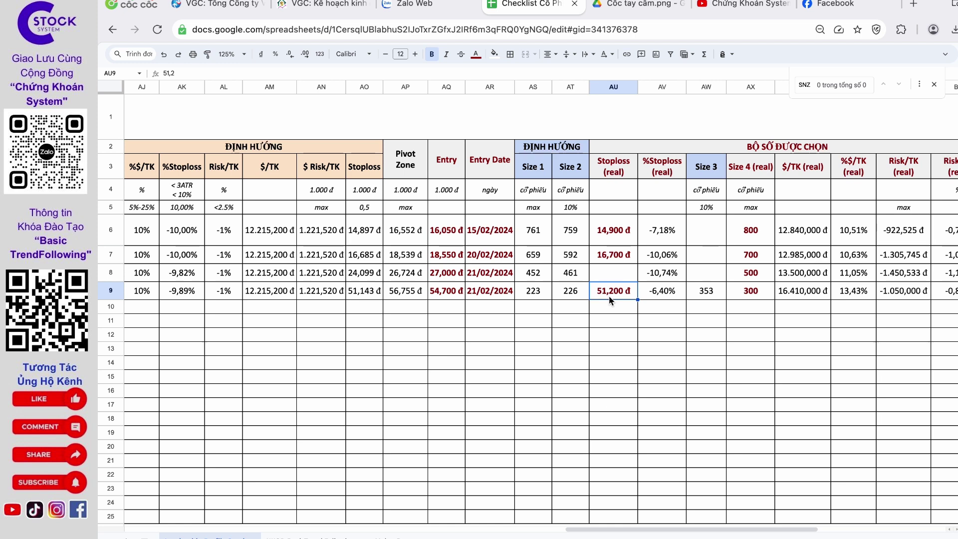
scroll(678, 313, "right", 1)
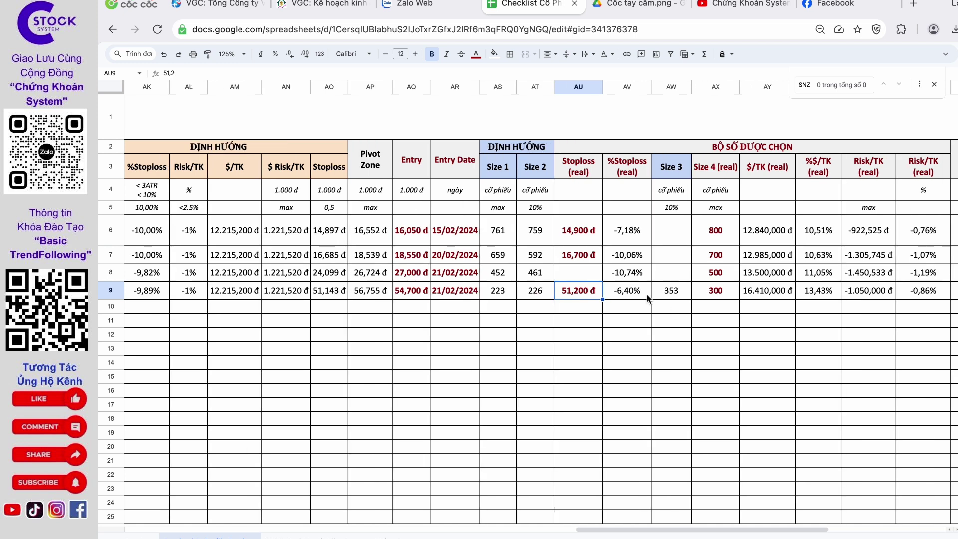
left_click(631, 290)
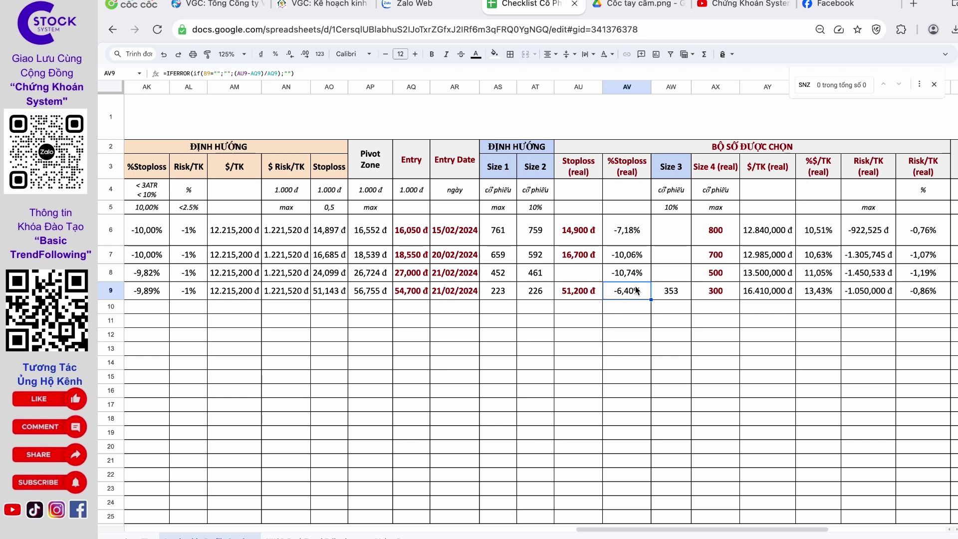
key("ctrl+Right")
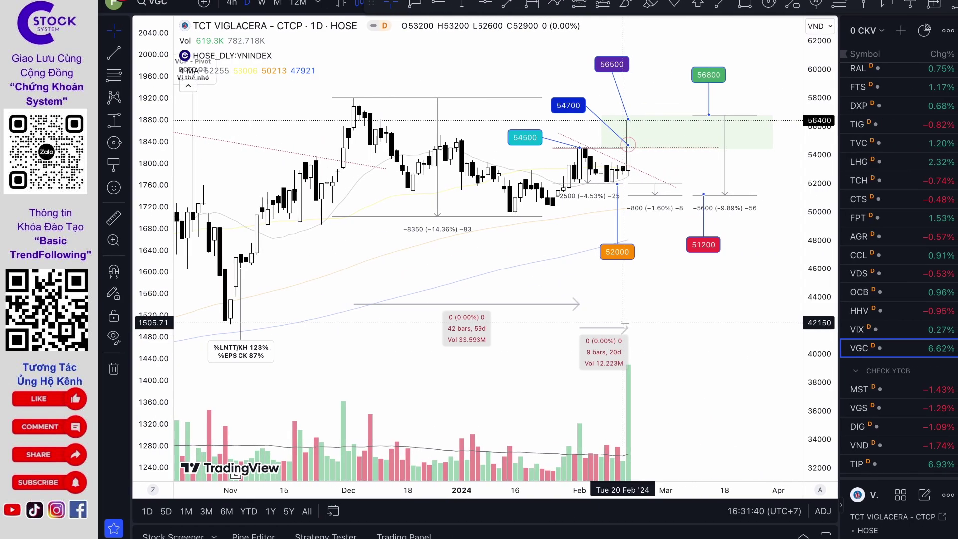
left_click(629, 145)
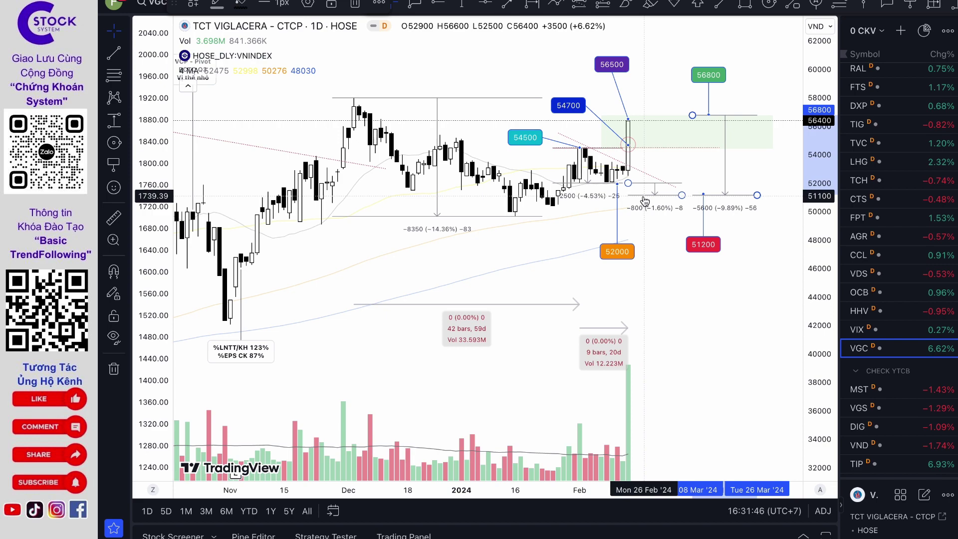
key("super+Tab")
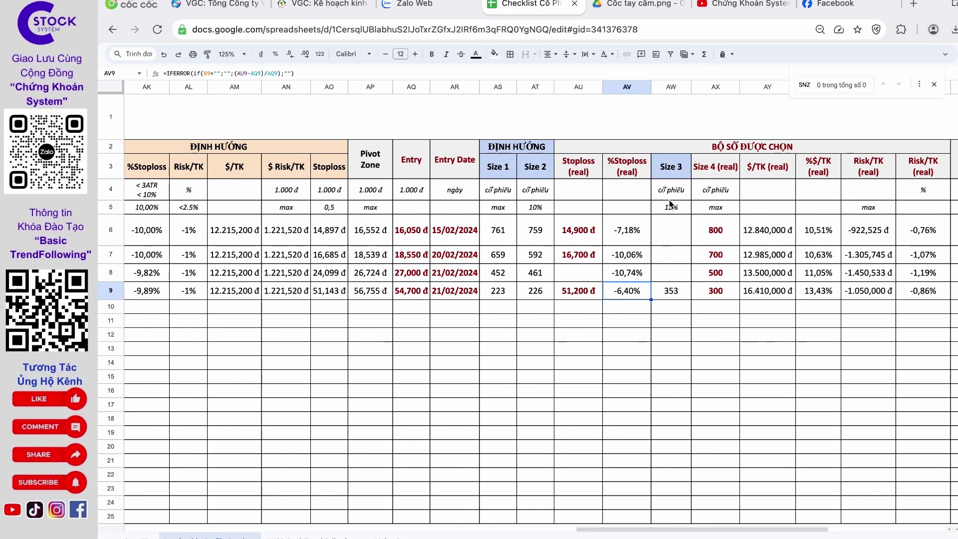
Examine VGC's Size 3 formula and compare its share count with the chosen Size 4 (real)
left_click(671, 87)
left_click(667, 295)
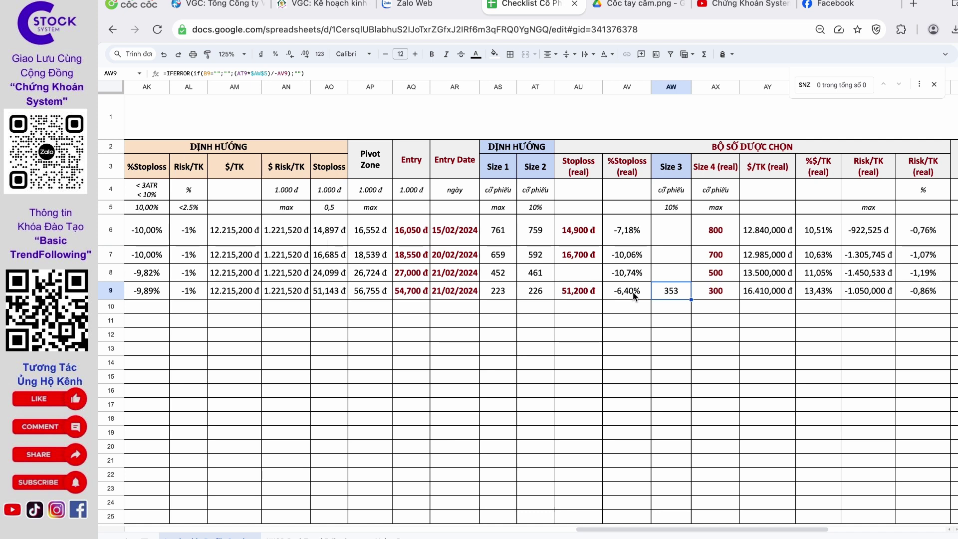
left_click(675, 303)
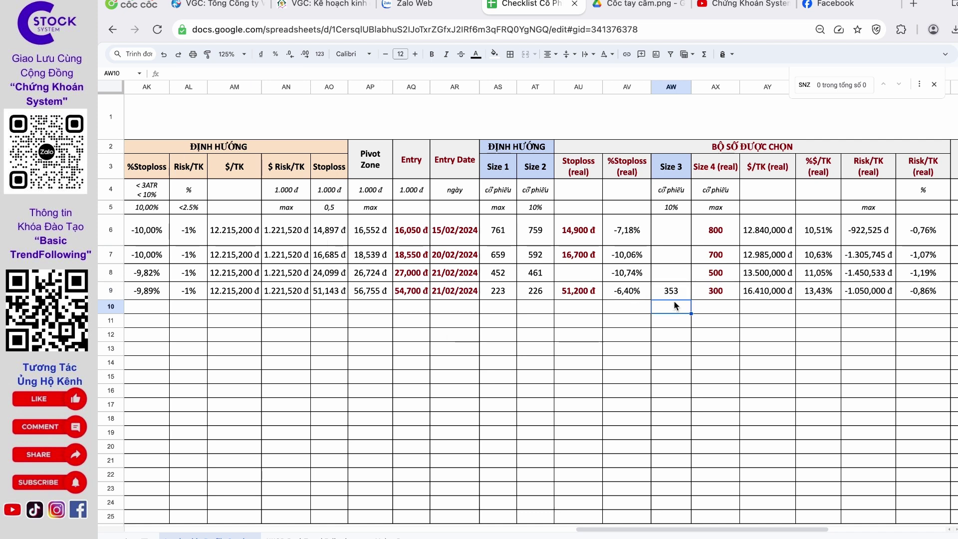
left_click(674, 292)
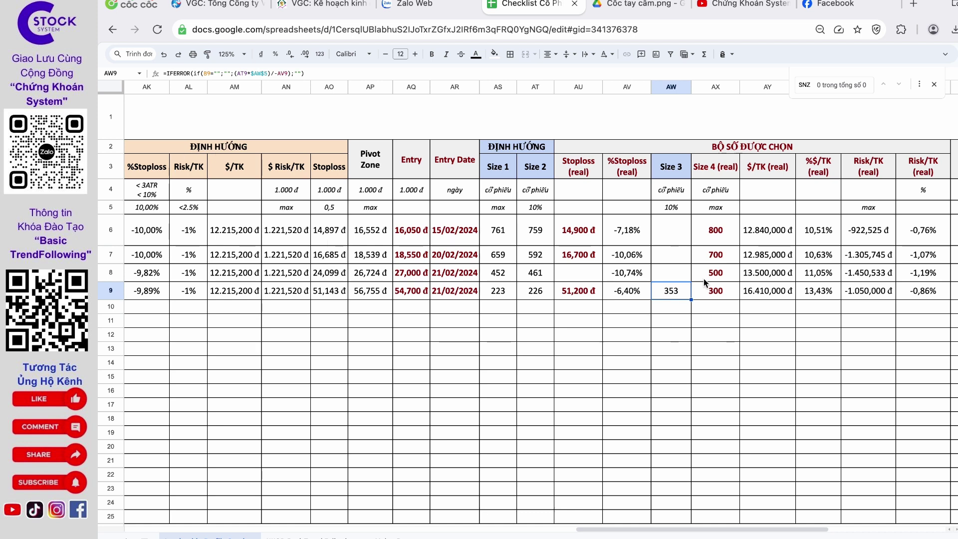
left_click(711, 294)
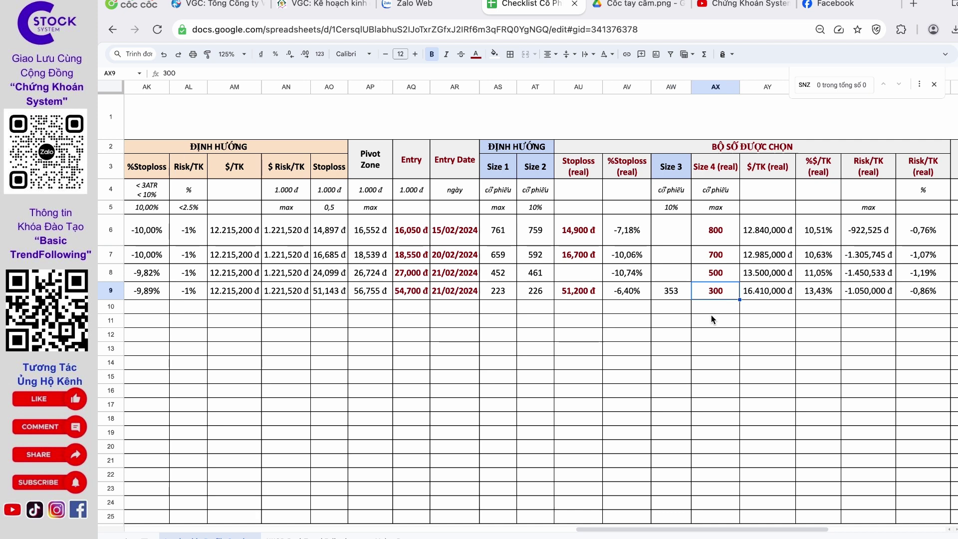
Examine how VGC's real $/TK amount, its account percentage and the real Risk/TK amount and percentage are calculated
scroll(711, 315, "right", 2)
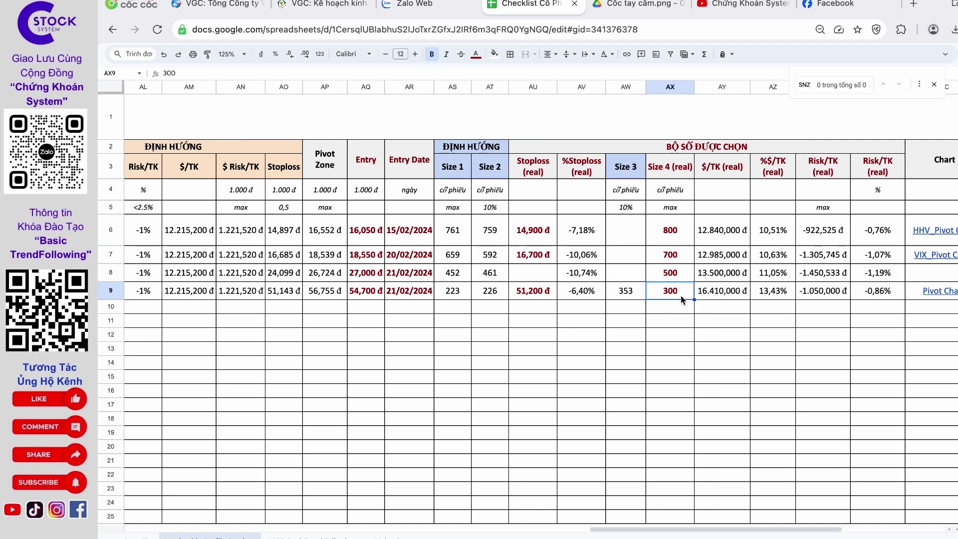
scroll(701, 323, "right", 1)
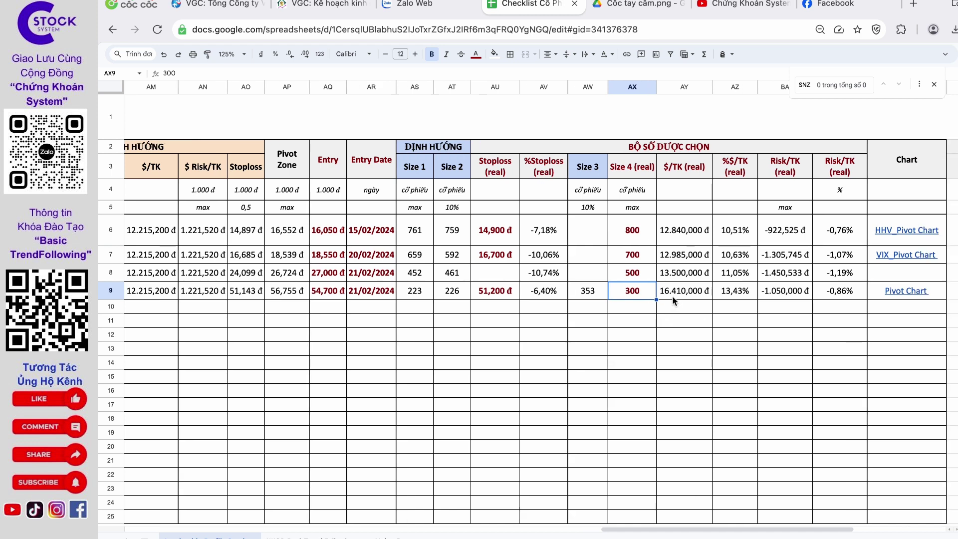
left_click_drag(733, 291, 687, 292)
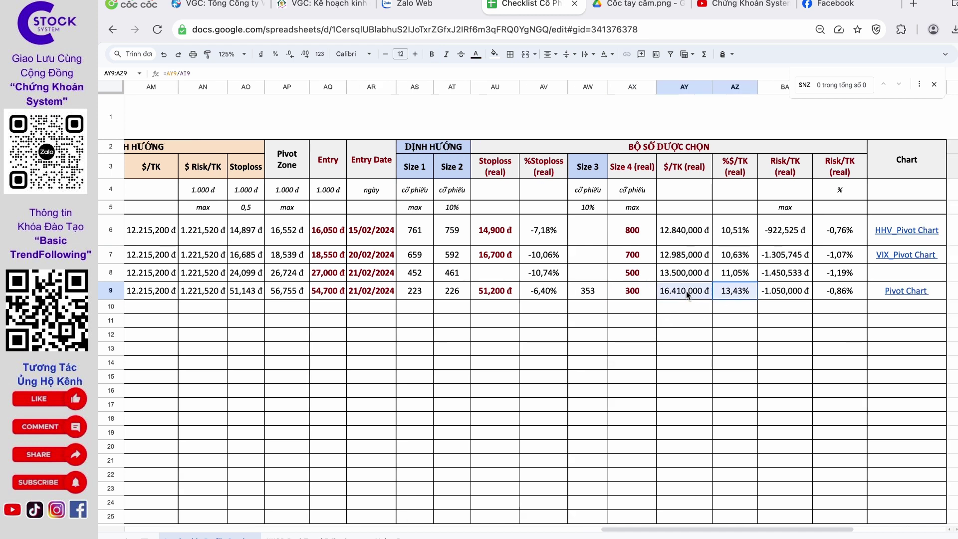
left_click(682, 291)
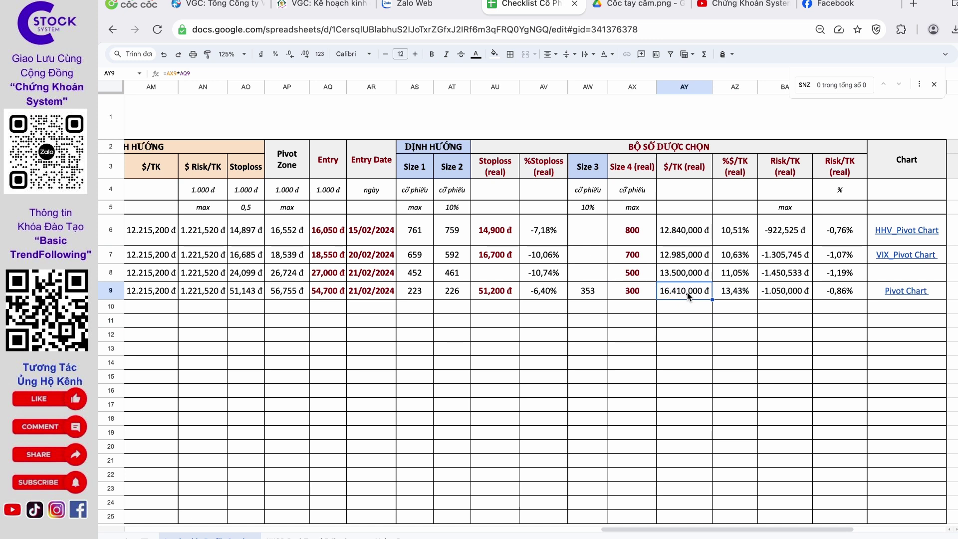
left_click(735, 295)
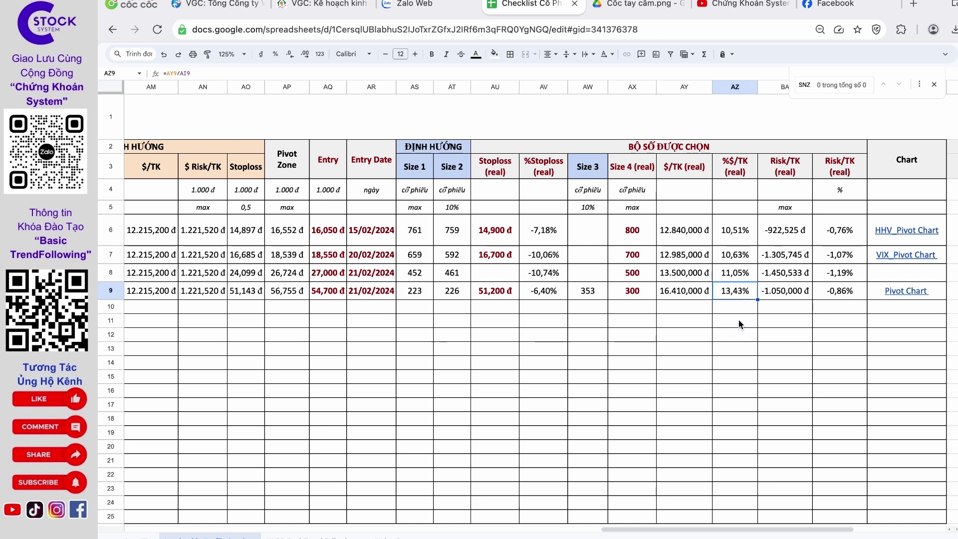
scroll(749, 324, "right", 1)
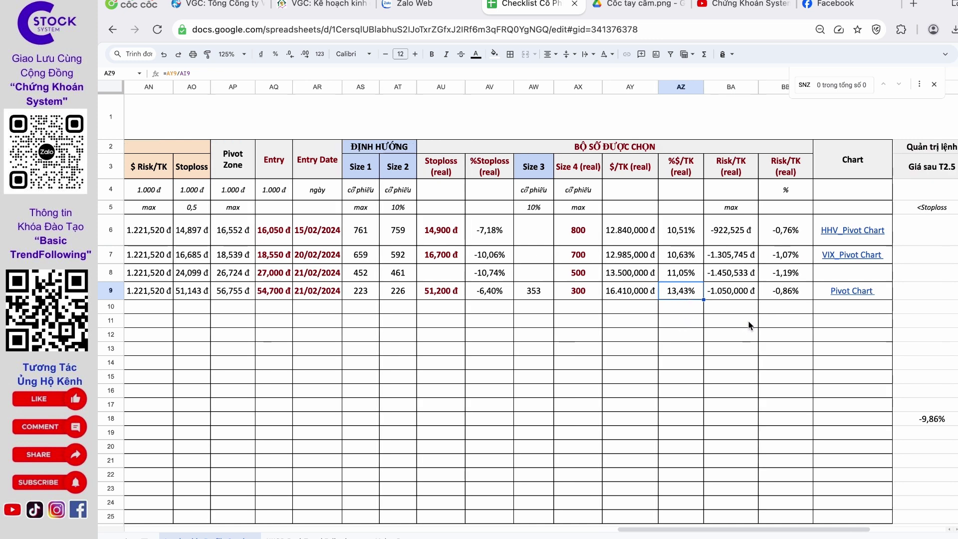
left_click(743, 296)
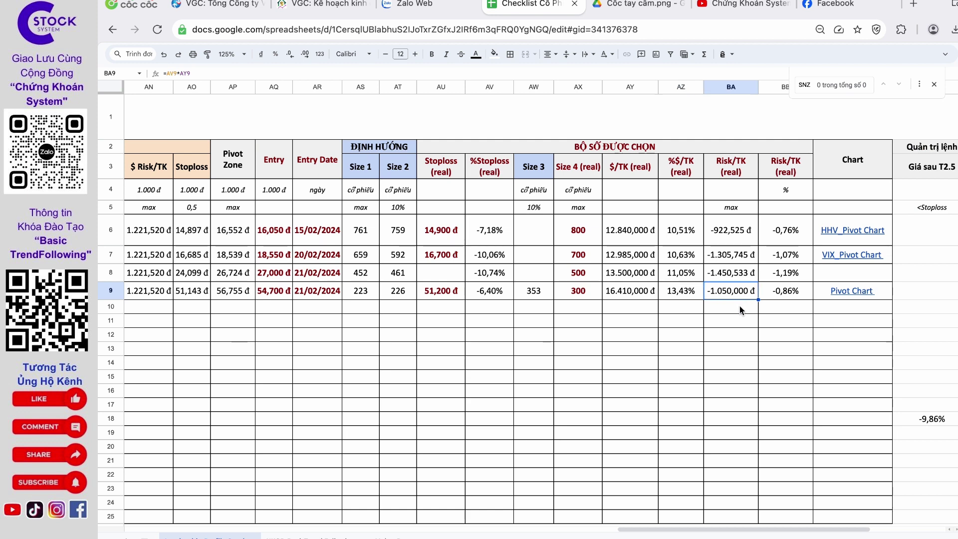
left_click(774, 294)
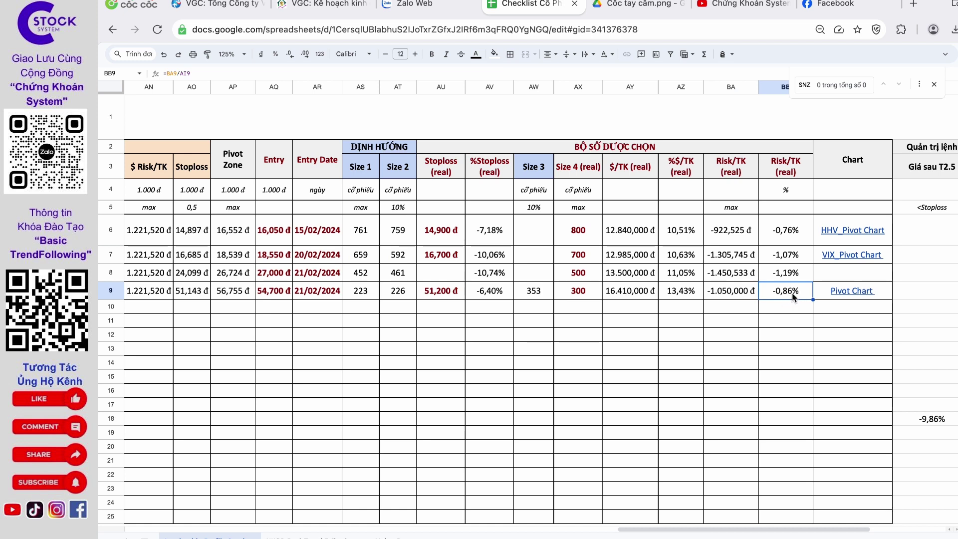
Compare VGC's Stoploss (real) and %Stoploss (real) with its real Risk/TK amount and percentage
left_click_drag(630, 288, 787, 295)
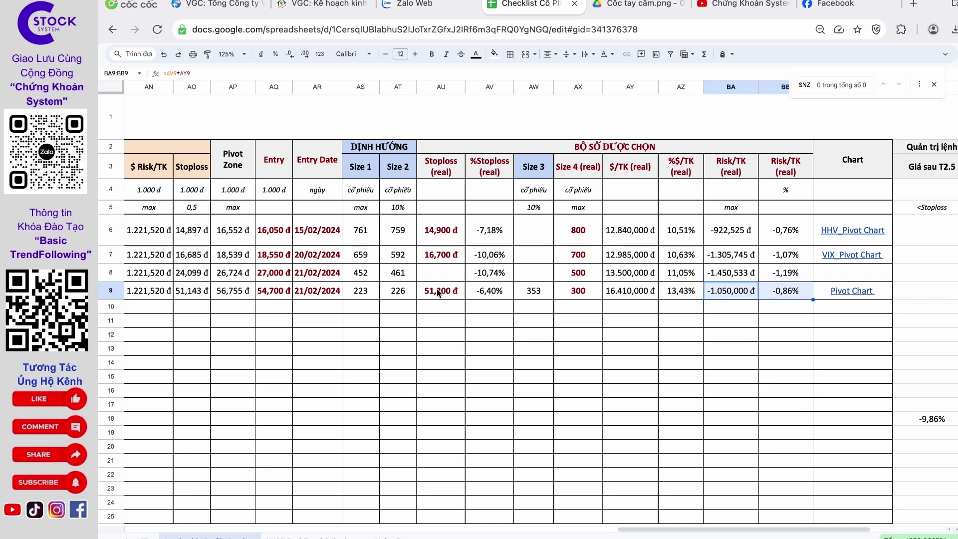
left_click_drag(437, 293, 496, 293)
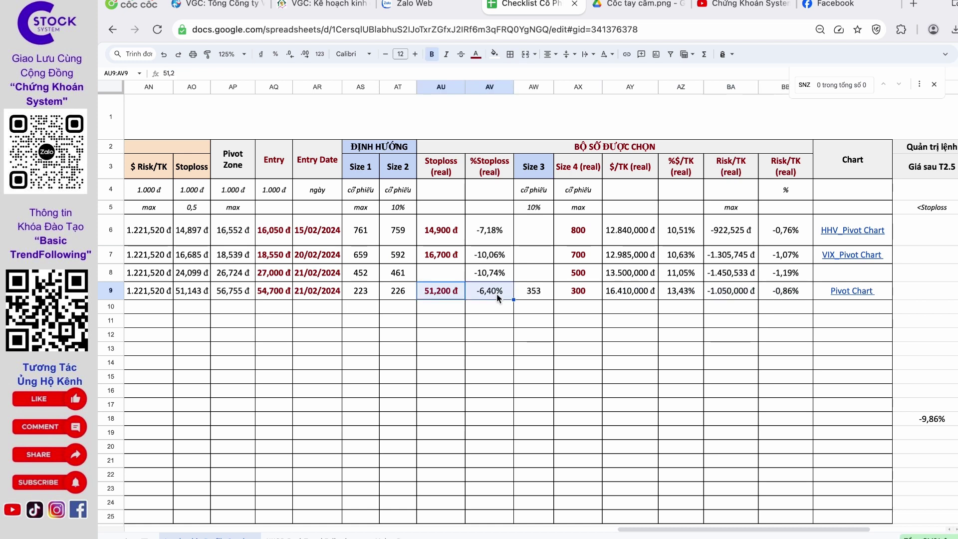
left_click(497, 292)
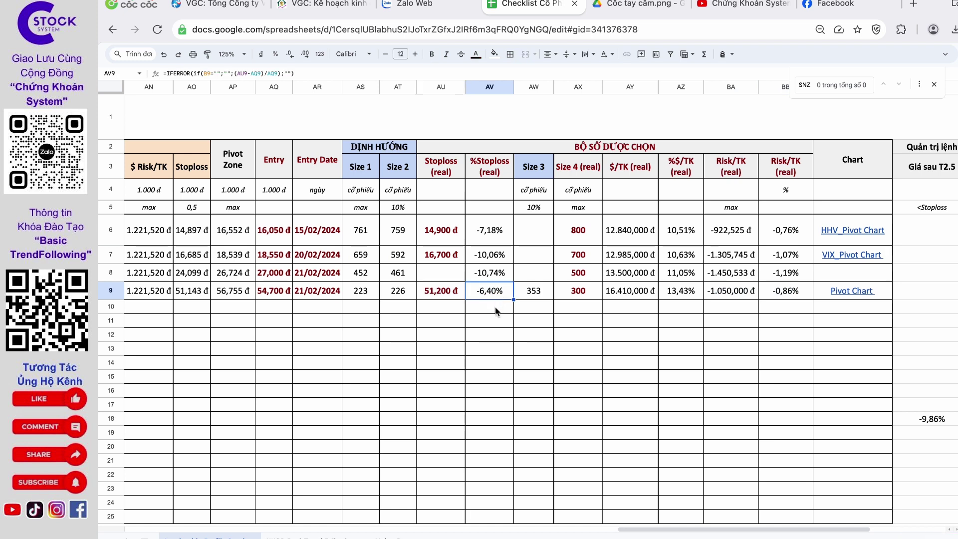
left_click_drag(721, 291, 781, 294)
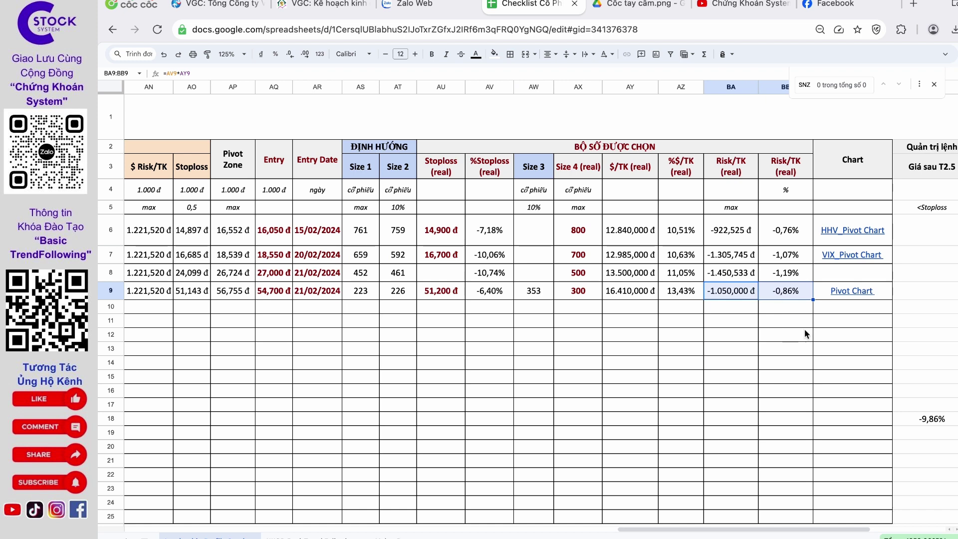
left_click(792, 295)
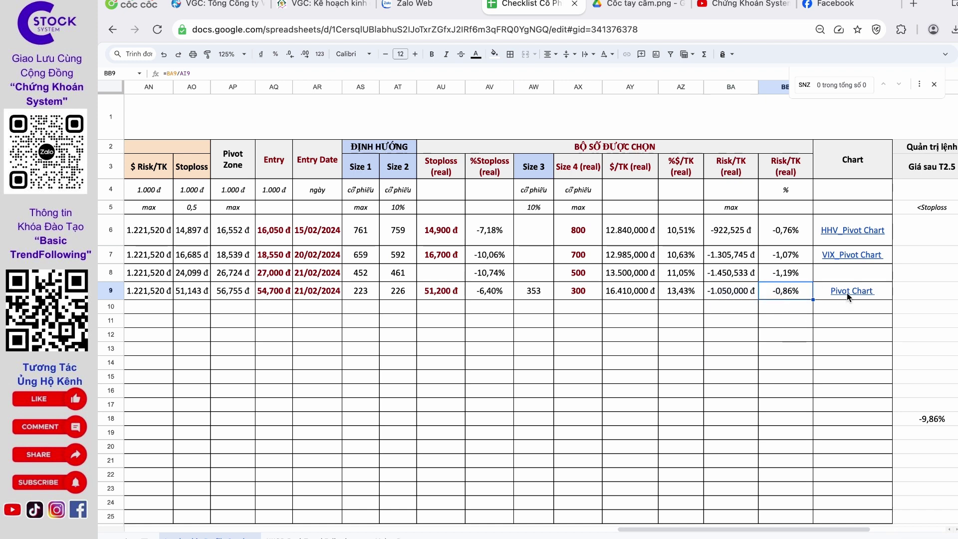
Open VGC's linked Pivot Chart image from the checklist's Chart column, then return to the TradingView chart of VGC
left_click(842, 296)
left_click(803, 309)
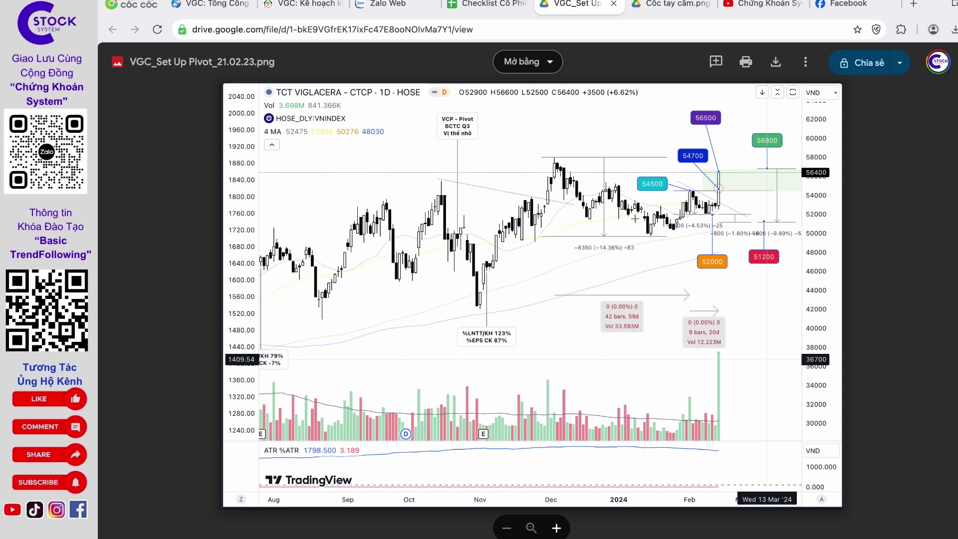
key("ctrl+shift+Tab")
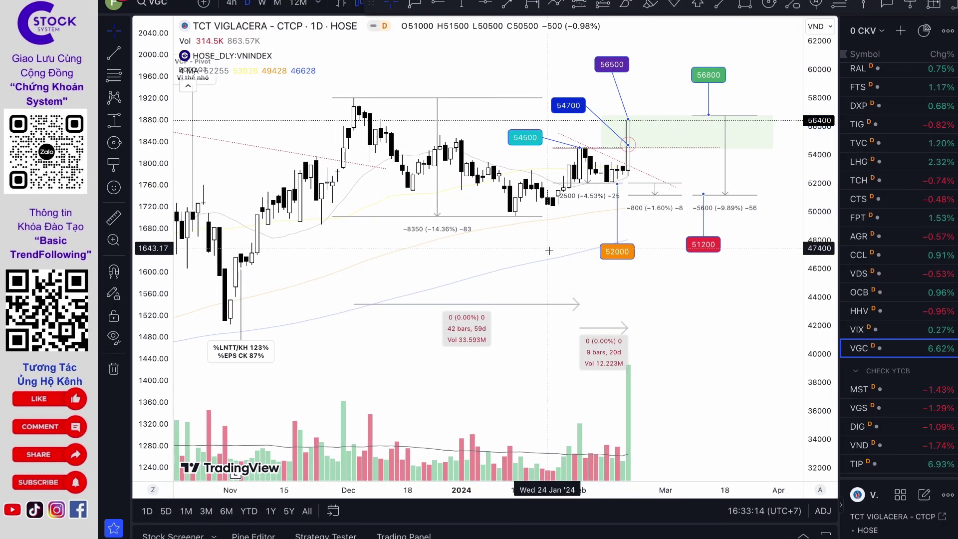
Switch to the AutoCAD trading-system drawing and examine the "Basic Trend-Following" flowchart from VN INDEX through ENTRY to Exit
left_click_drag(549, 251, 552, 278)
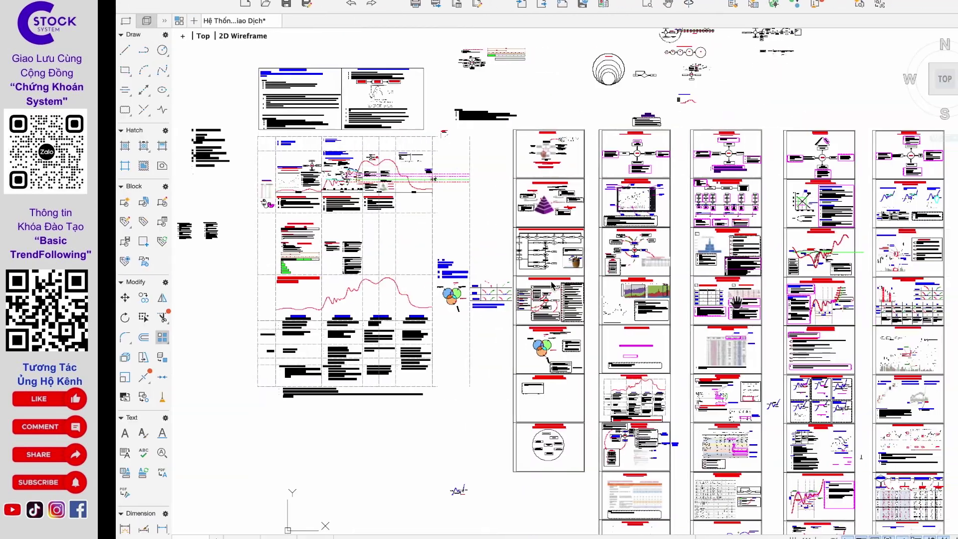
left_click_drag(565, 280, 542, 280)
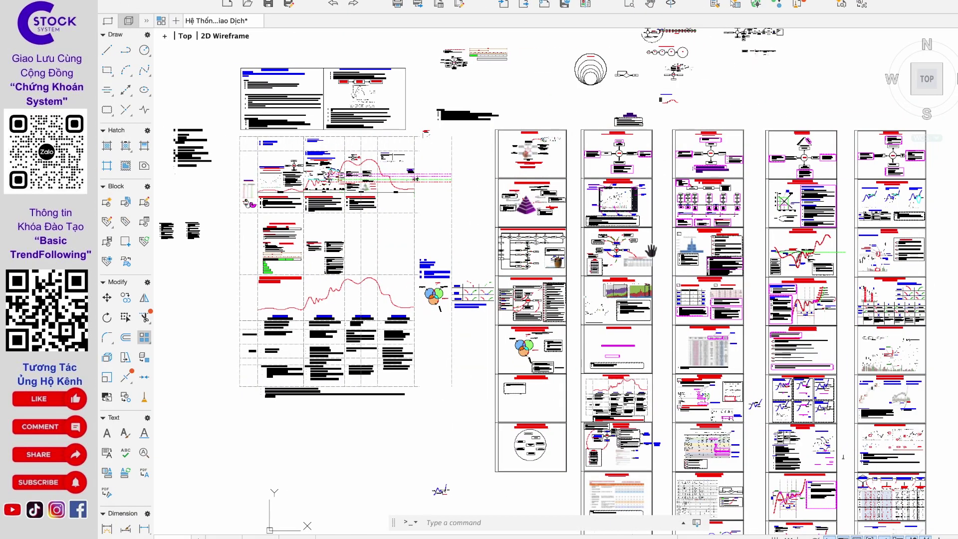
scroll(650, 250, "up", 5)
mouse_move(650, 250)
left_mouse_down()
mouse_move(649, 379)
mouse_move(685, 432)
left_mouse_up()
scroll(649, 379, "up", 1)
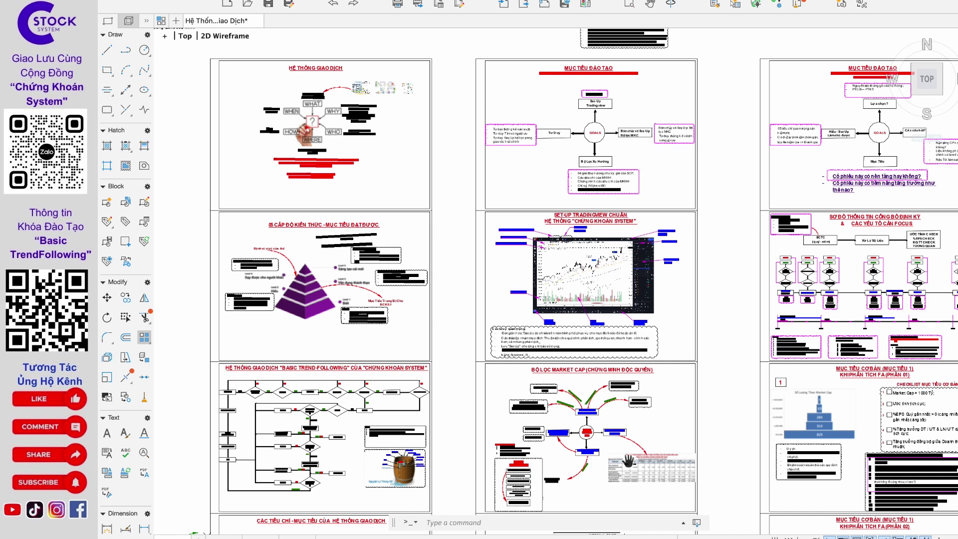
left_click_drag(456, 464, 533, 387)
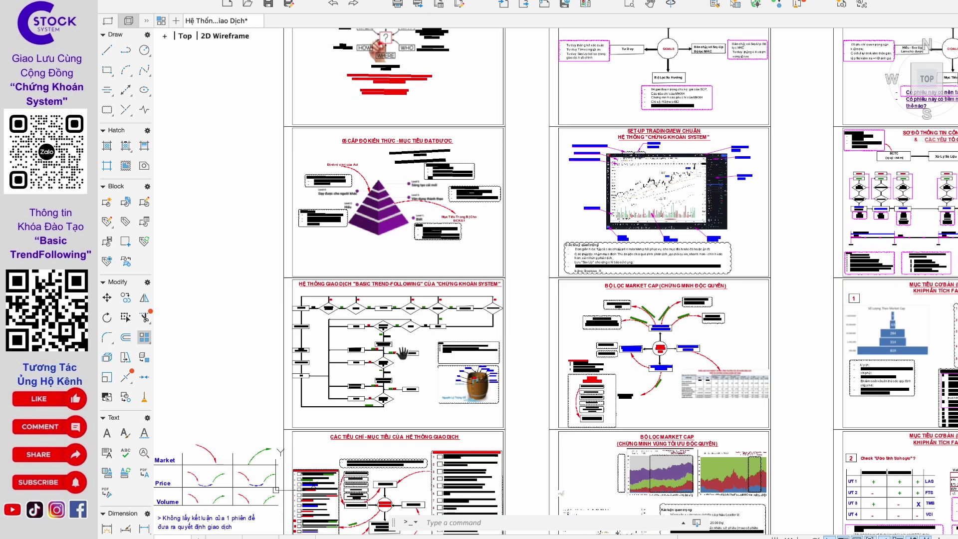
scroll(402, 353, "up", 3)
left_click_drag(403, 353, 488, 299)
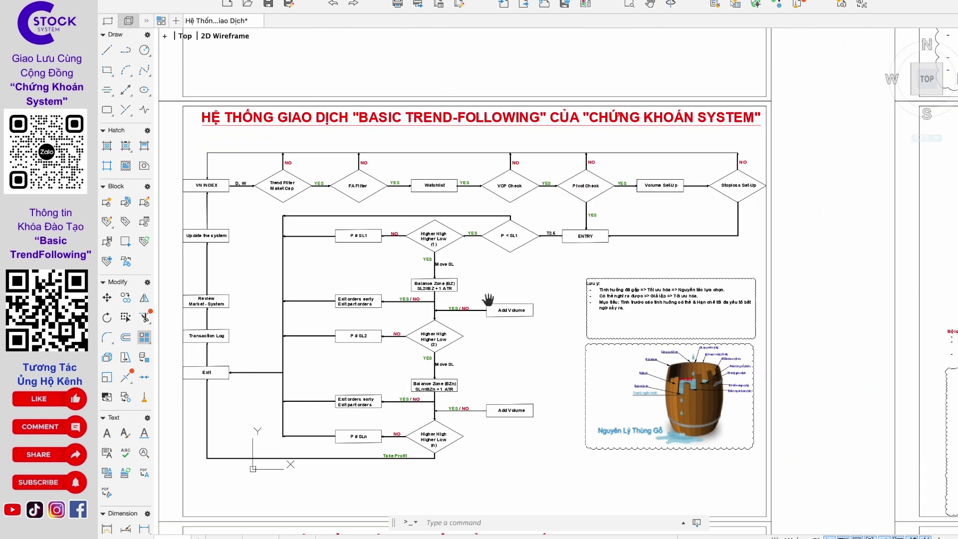
left_click_drag(589, 246, 611, 218)
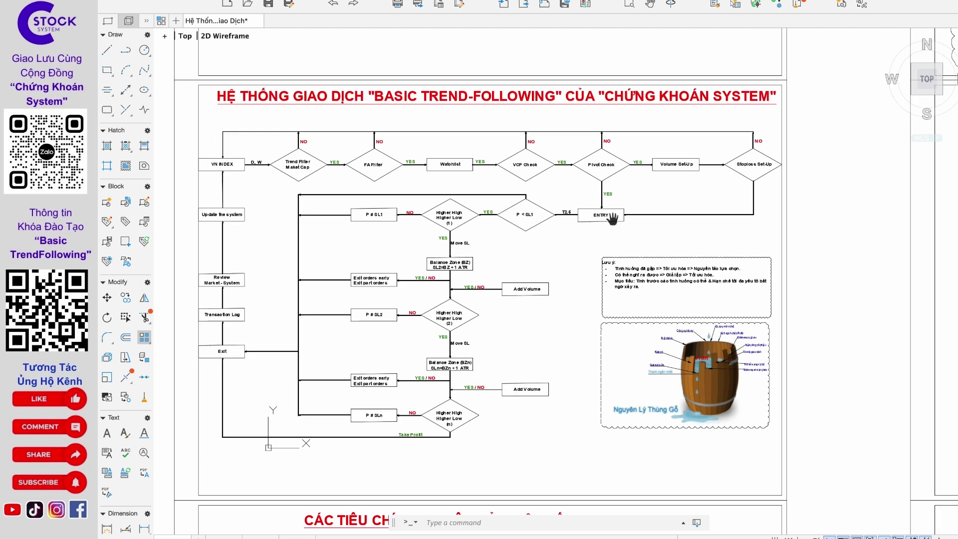
scroll(611, 219, "up", 2)
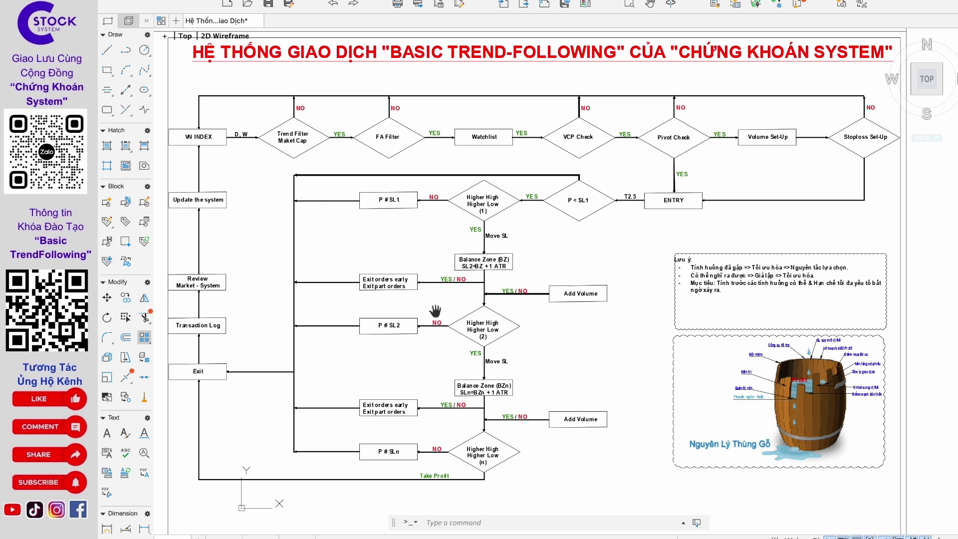
Look over the training slides surrounding the "Basic Trend-Following" flowchart in the drawing
scroll(435, 310, "down", 6)
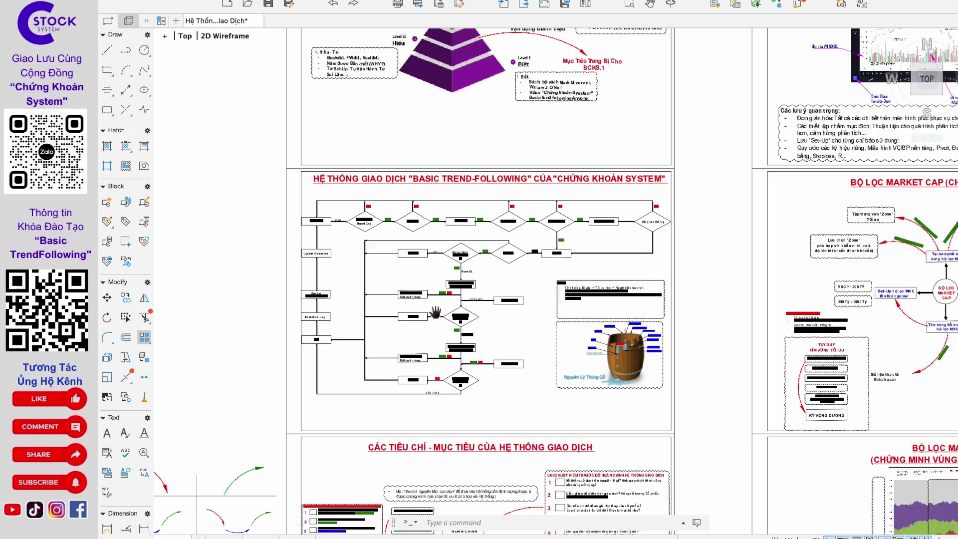
left_click_drag(368, 324, 368, 217)
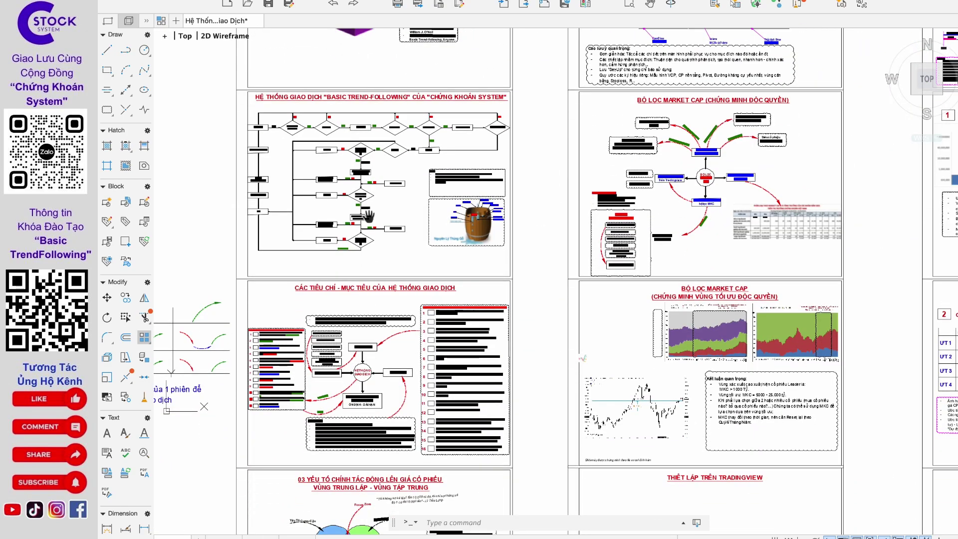
scroll(369, 217, "down", 4)
scroll(234, 220, "right", 2)
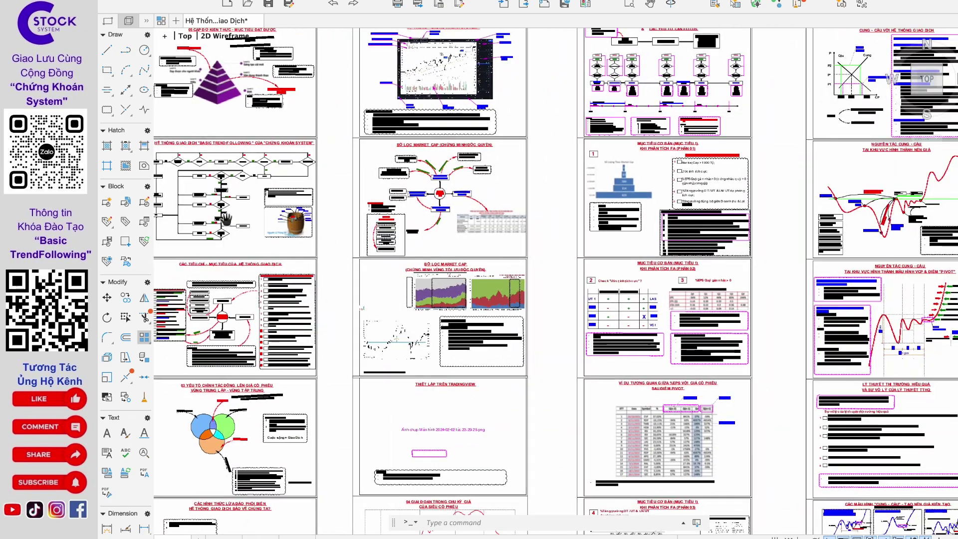